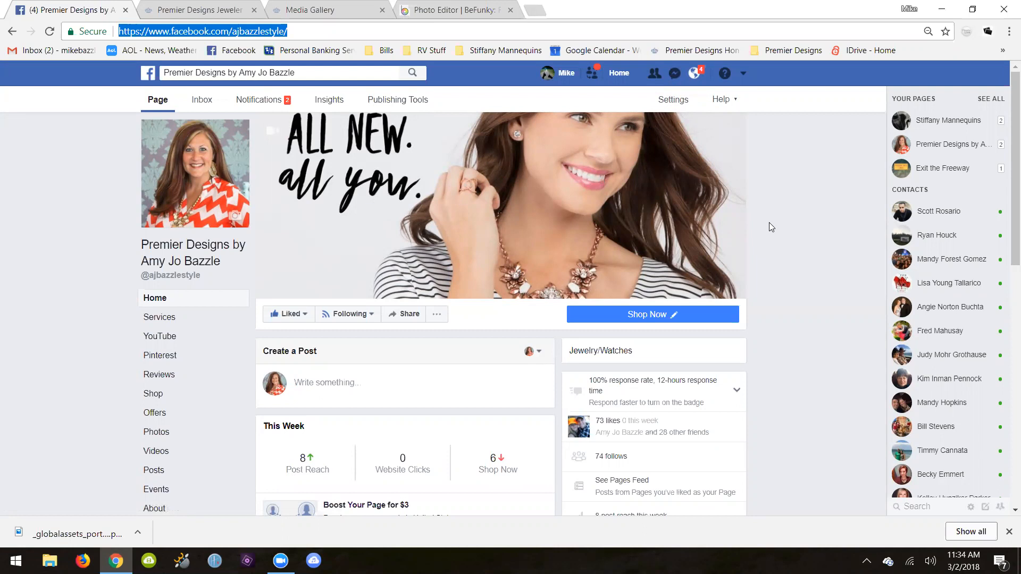
- Open the Shop section of the Facebook business page and look through its All Products listings
mouse_move(320, 143)
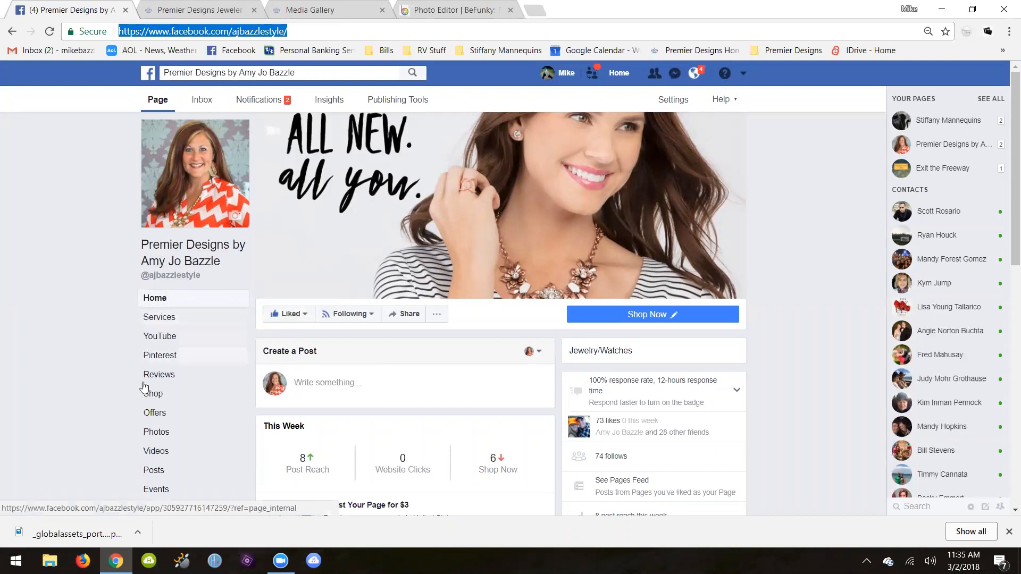
left_click(160, 394)
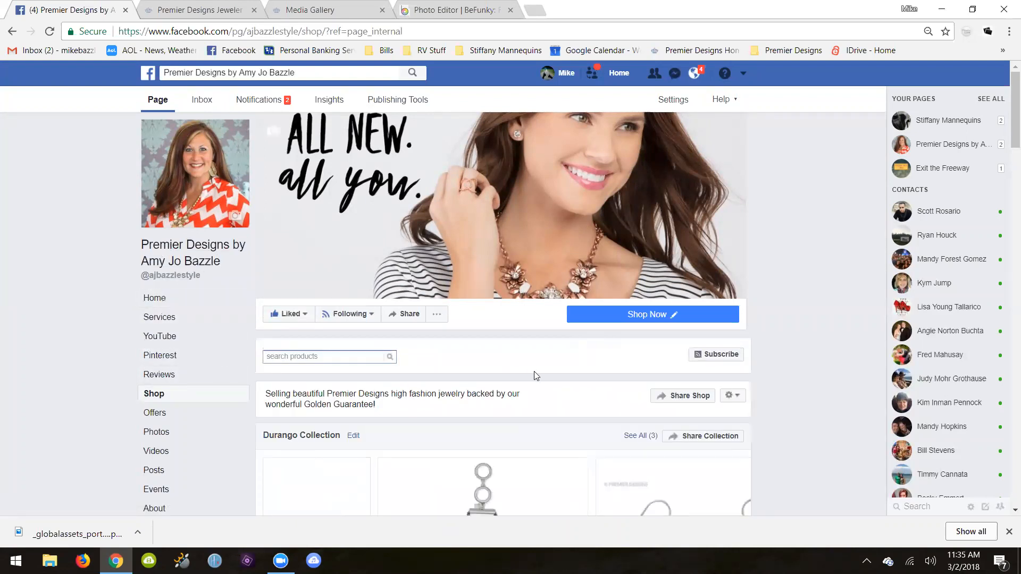
scroll(534, 371, "down", 10)
scroll(535, 377, "down", 8)
scroll(535, 376, "up", 6)
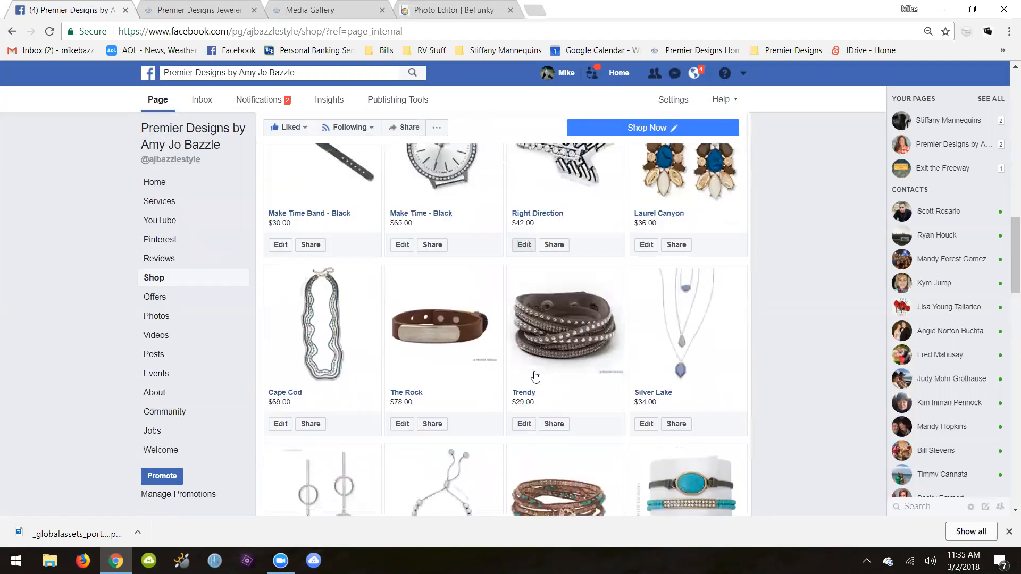
scroll(536, 376, "up", 3)
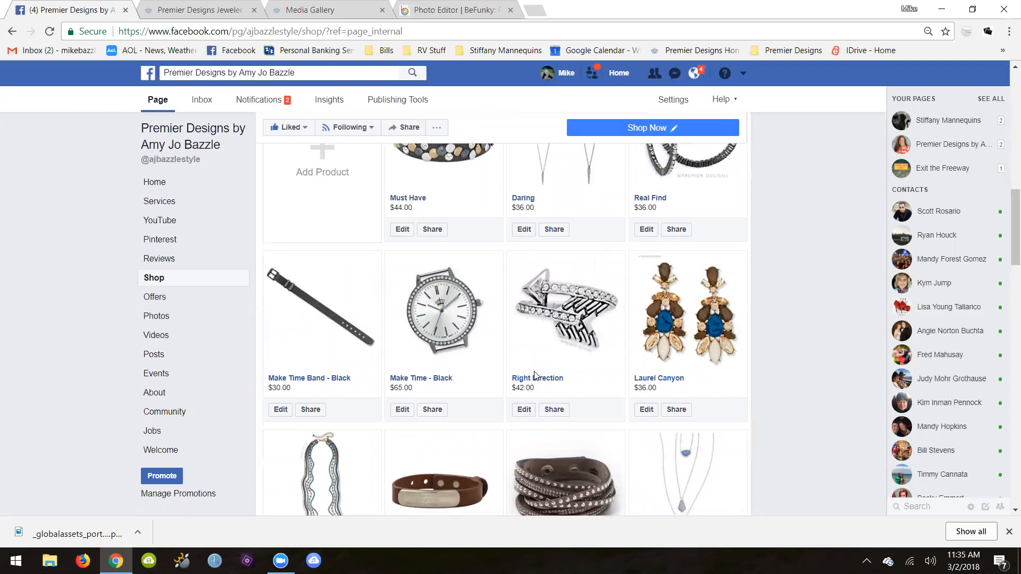
scroll(535, 376, "up", 2)
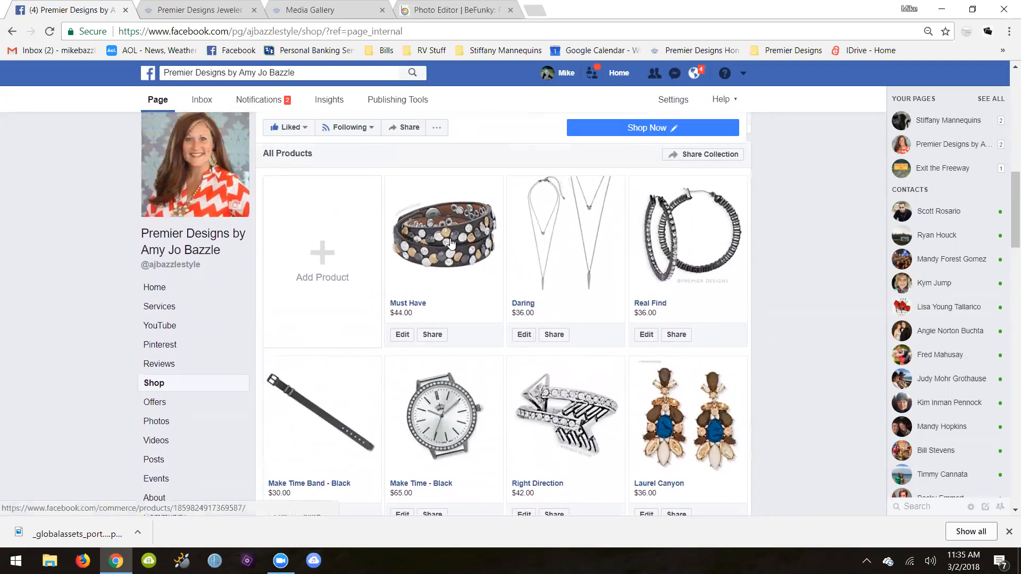
- Examine the Must Have bracelet's shop listing and its linked product page on the Premier Designs website, and return to the product list
left_click(450, 243)
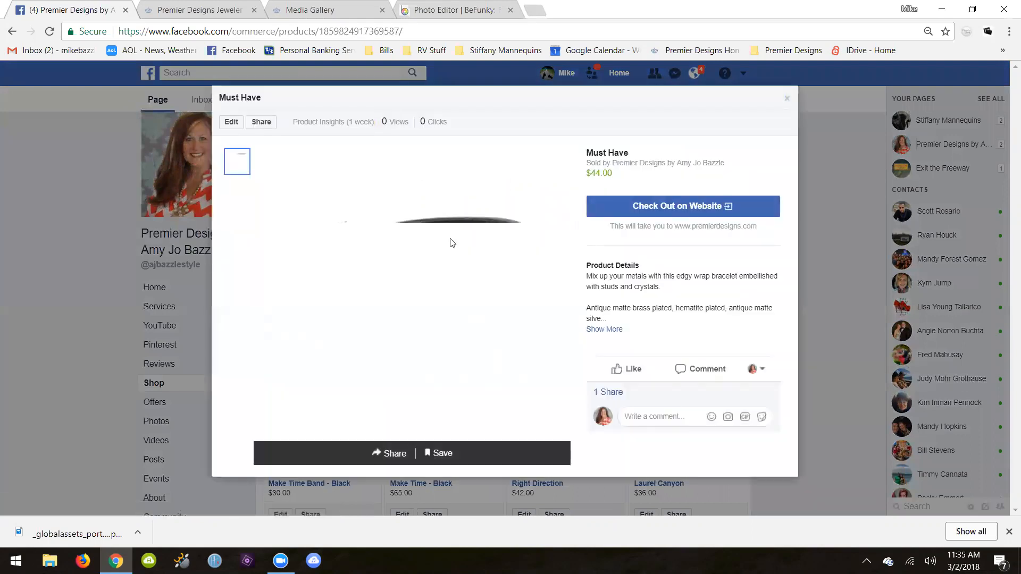
left_click(672, 207)
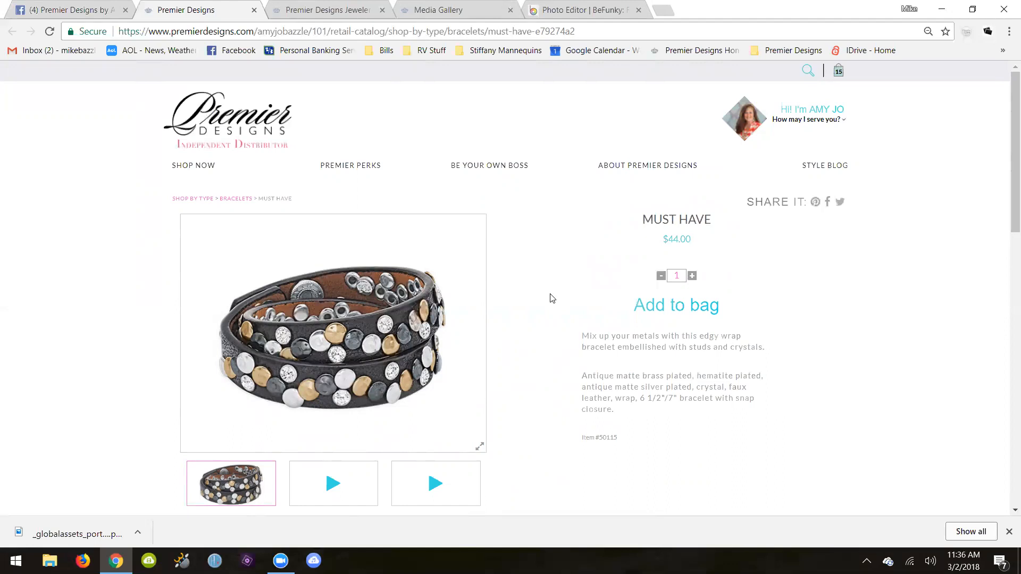
scroll(549, 311, "down", 5)
scroll(549, 311, "up", 5)
scroll(549, 311, "down", 5)
scroll(549, 311, "up", 5)
left_click(254, 11)
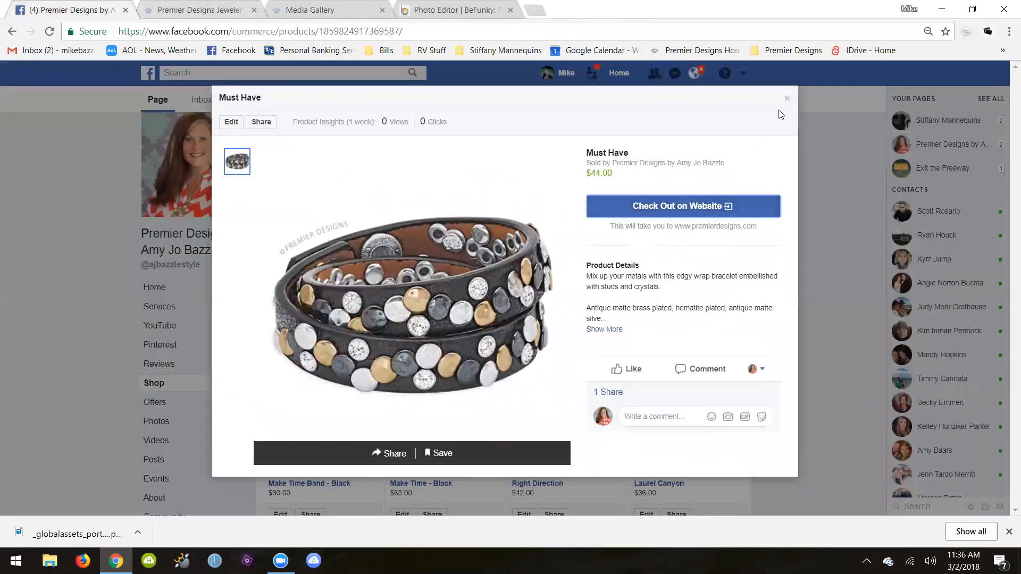
left_click(787, 99)
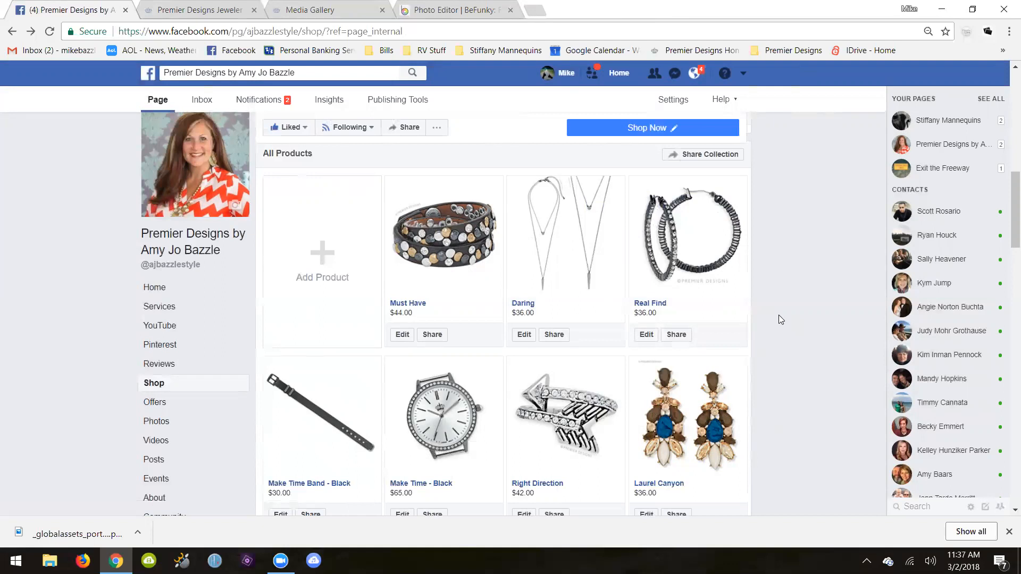
left_click(458, 248)
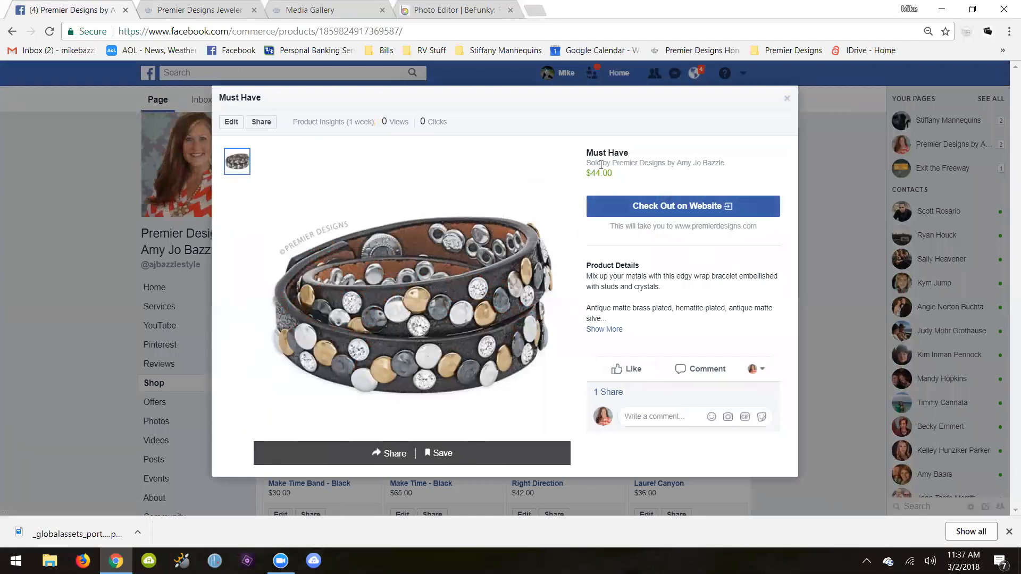
left_click(787, 98)
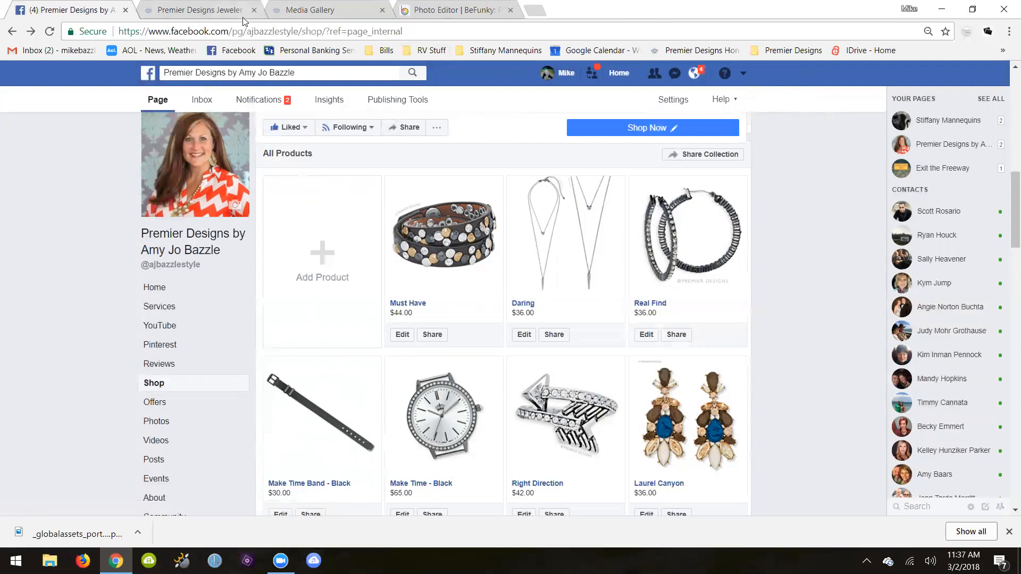
- Switch to the Premier Designs Media Gallery and look through the necklace images, including the Glam Girl entry
left_click(428, 12)
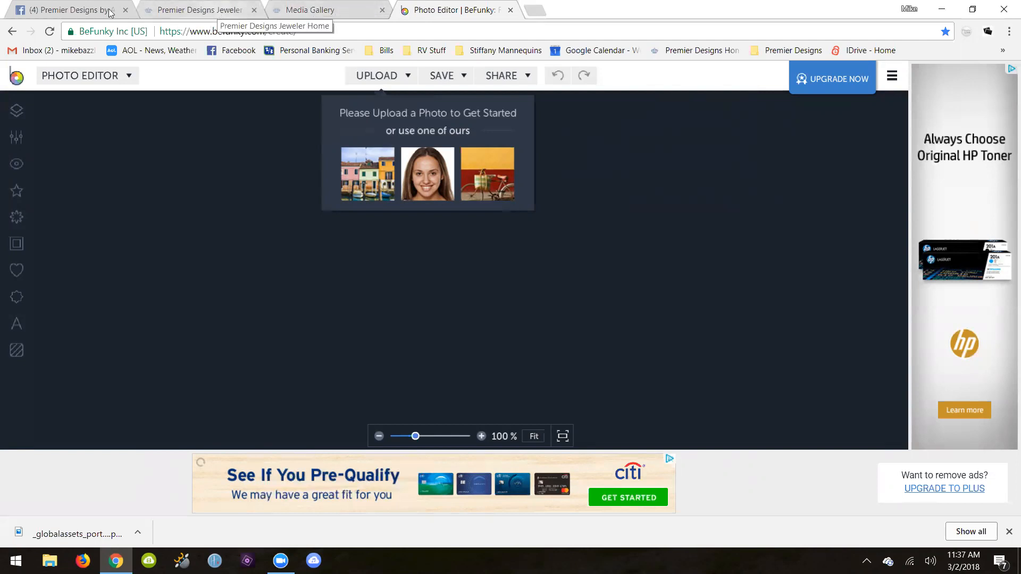
left_click(91, 13)
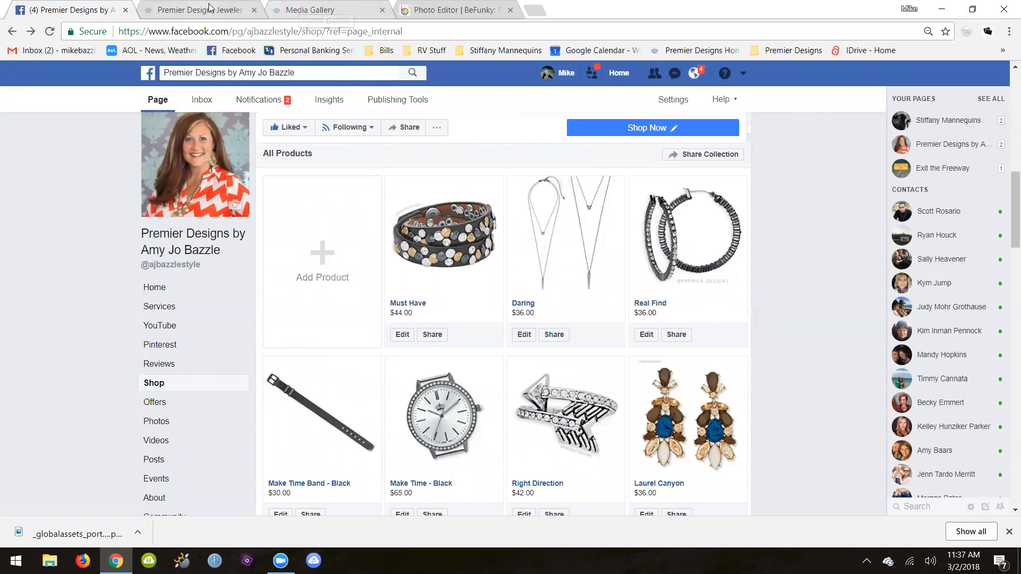
left_click(328, 10)
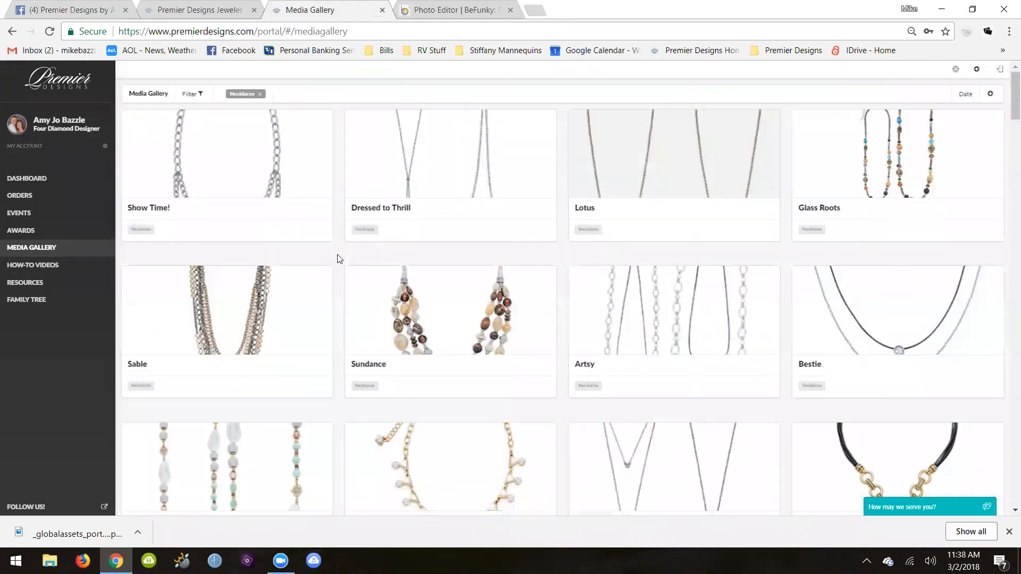
scroll(337, 259, "down", 2)
scroll(339, 259, "down", 3)
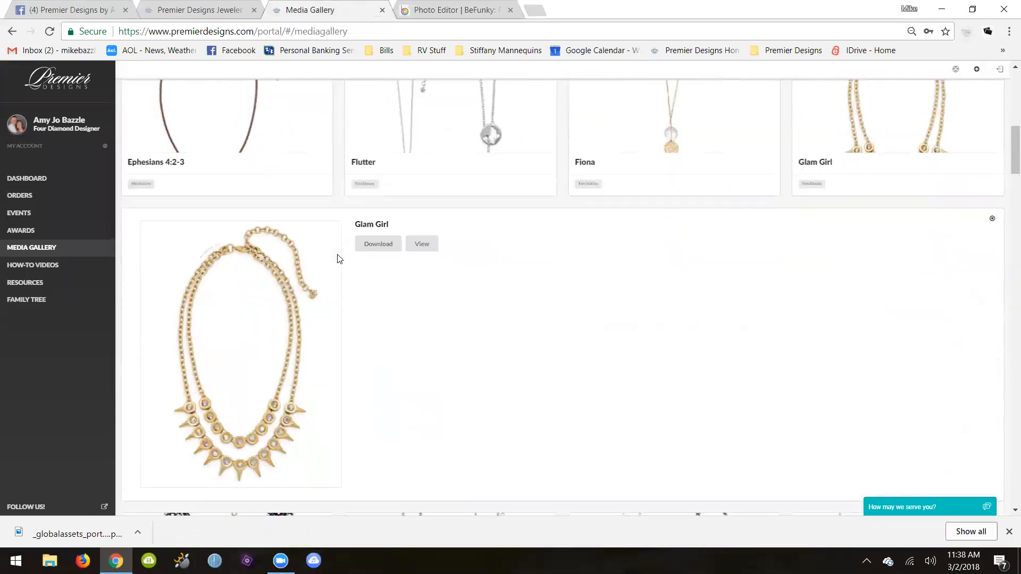
left_click(993, 220)
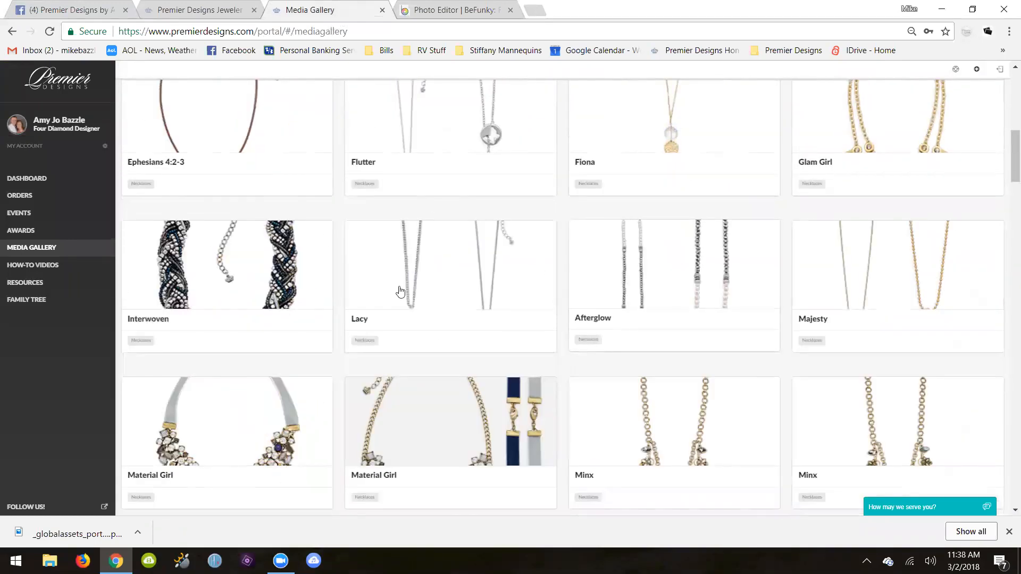
left_click(896, 132)
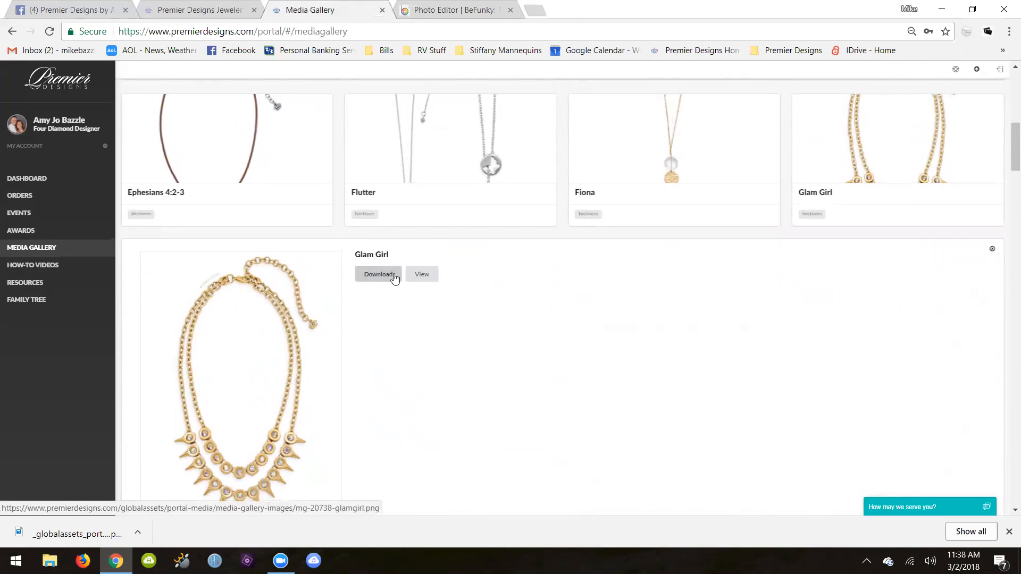
scroll(394, 277, "down", 6)
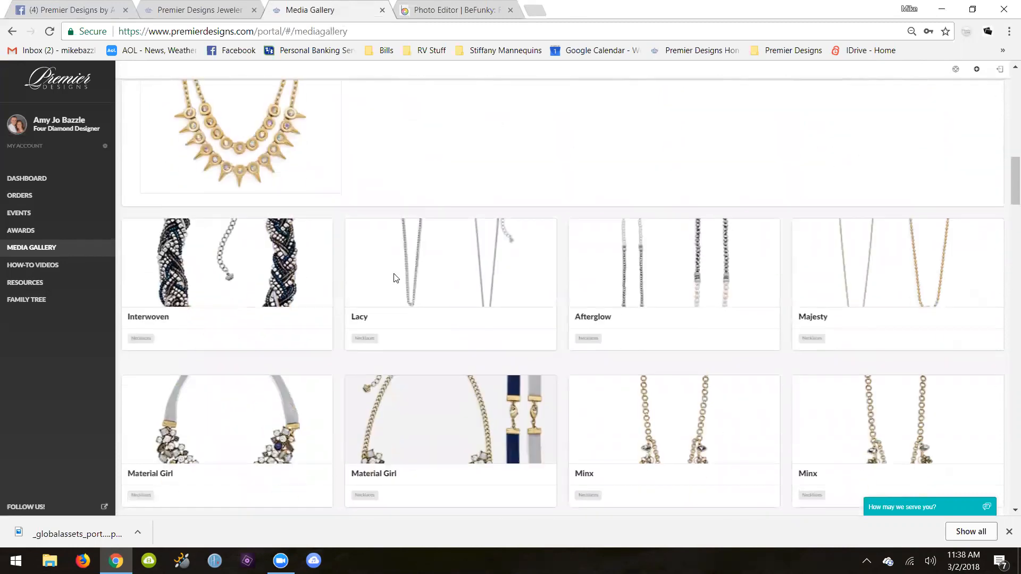
scroll(523, 257, "down", 3)
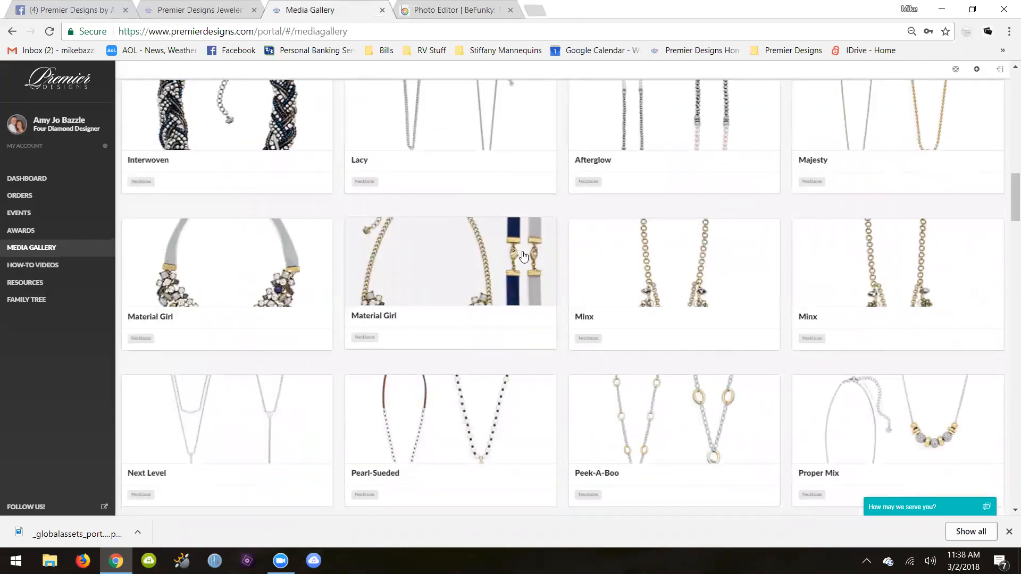
scroll(524, 257, "up", 10)
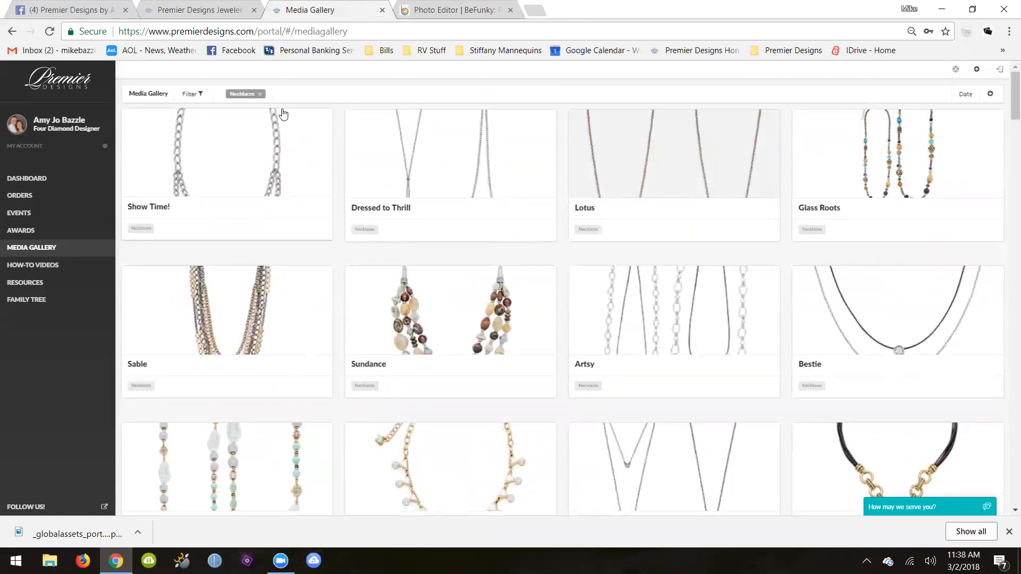
- Remove the Necklaces filter from the Media Gallery and browse the images of all product categories
left_click(260, 94)
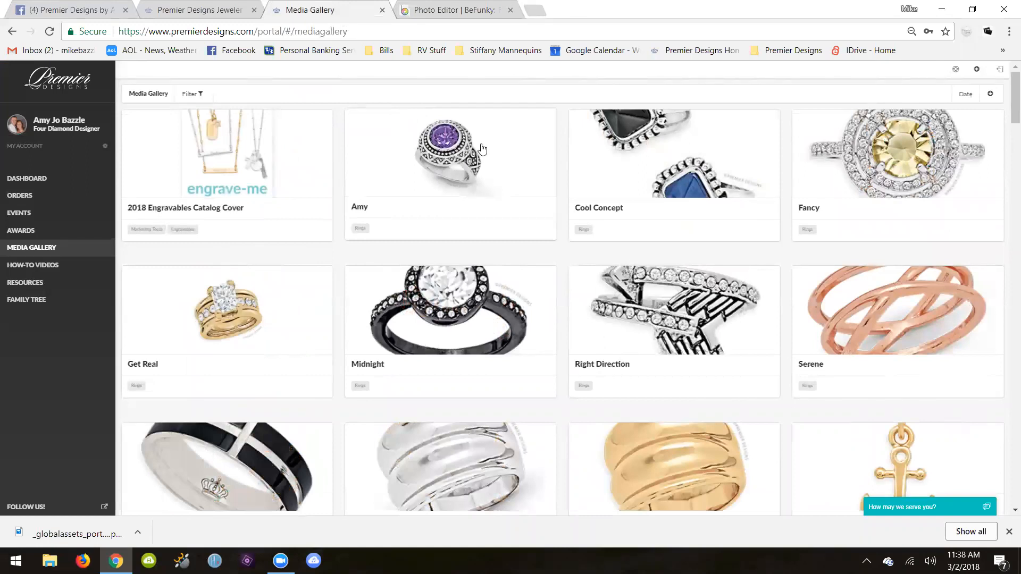
scroll(482, 149, "down", 5)
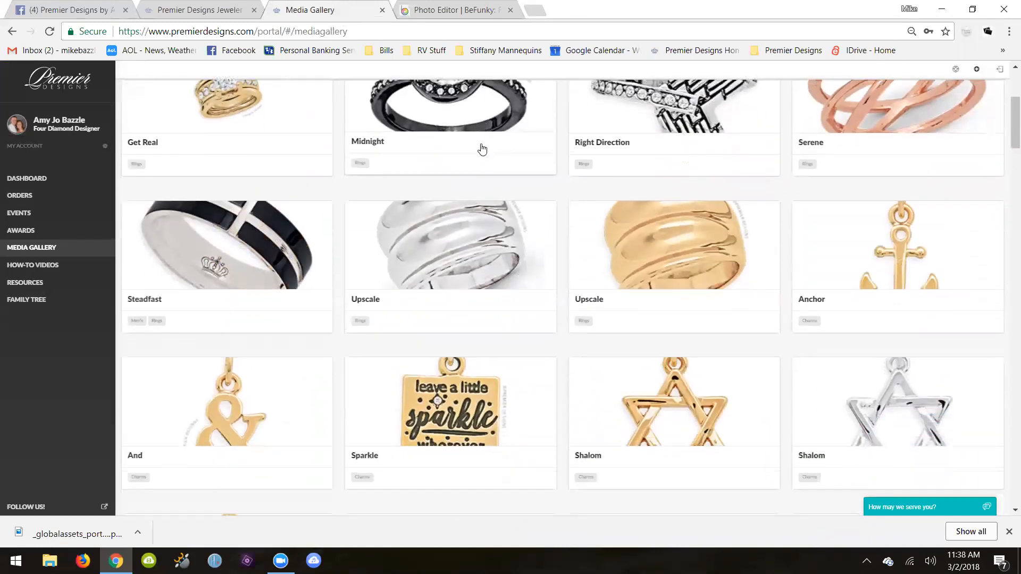
scroll(481, 144, "down", 7)
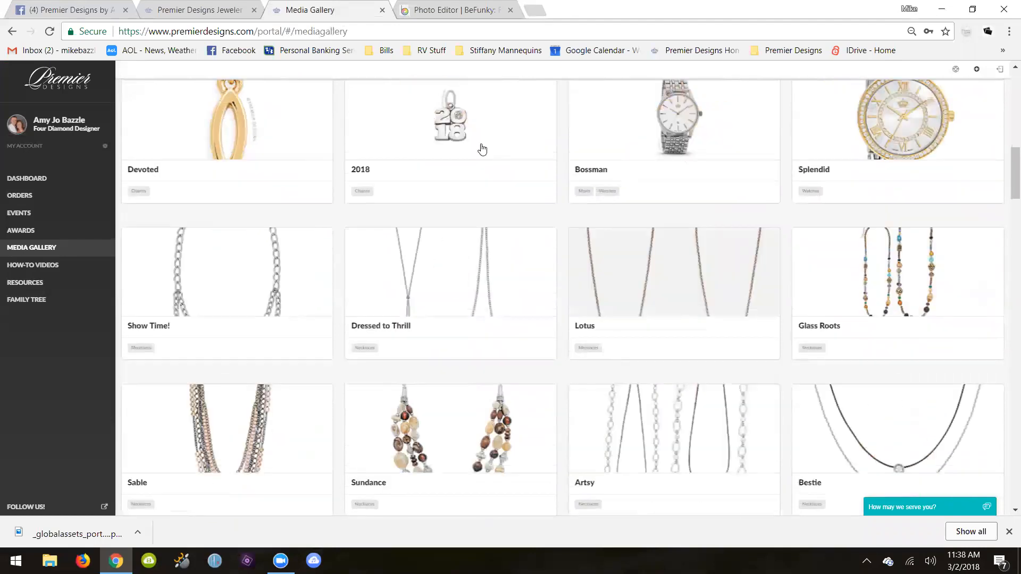
scroll(518, 229, "down", 2)
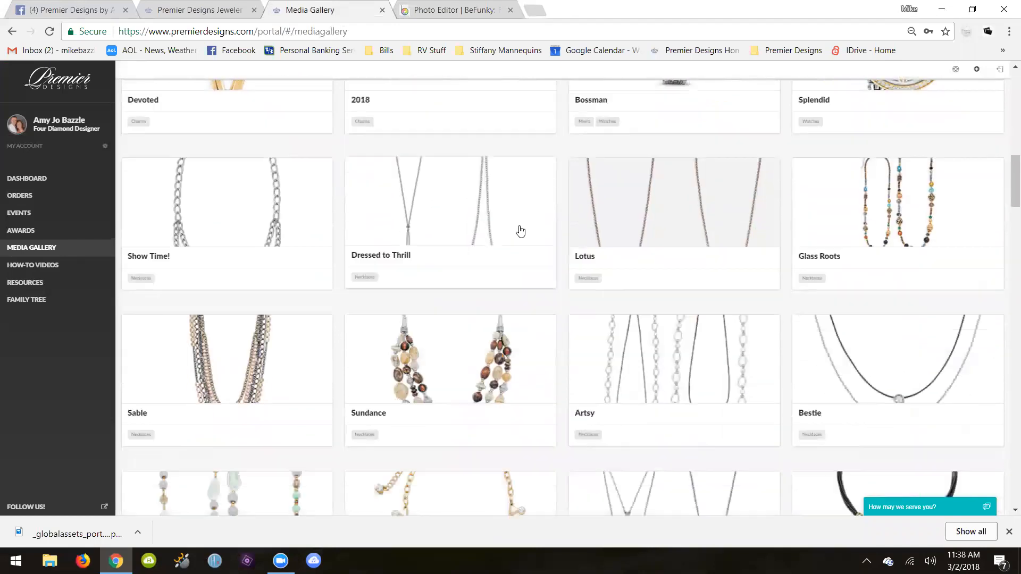
scroll(520, 230, "down", 4)
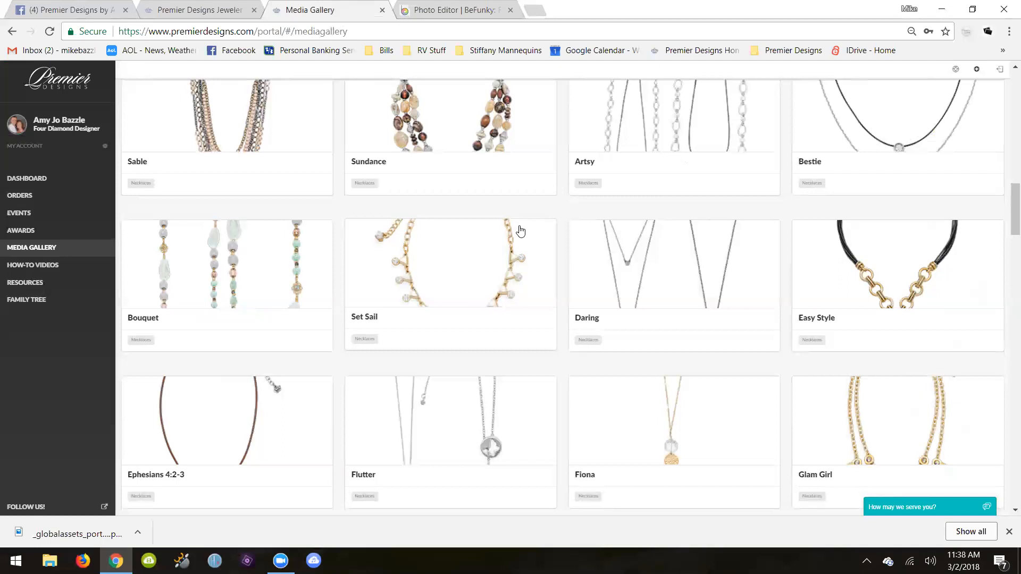
scroll(520, 231, "down", 4)
scroll(520, 230, "up", 7)
scroll(521, 231, "up", 15)
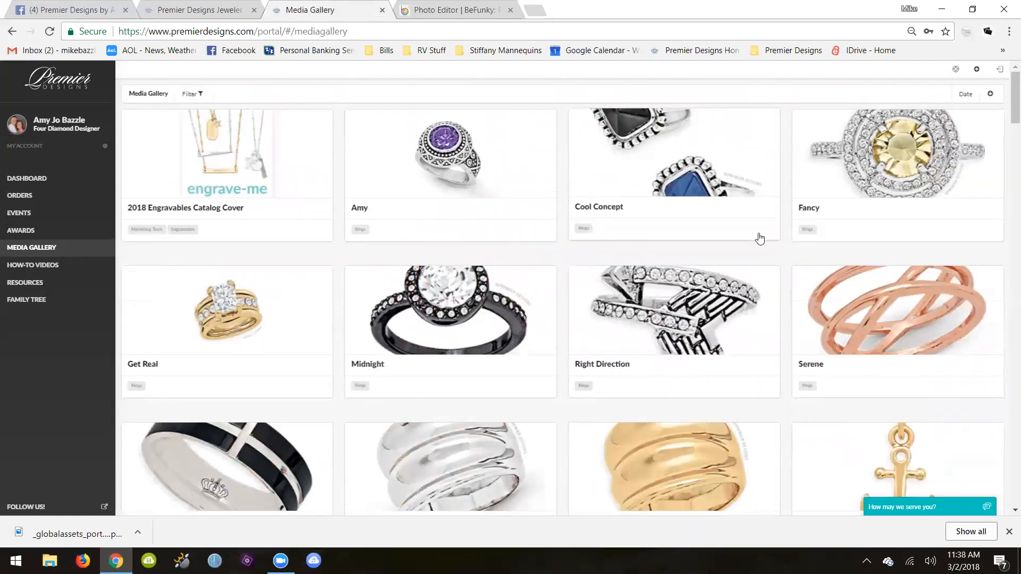
- Download the Serene ring image from the Media Gallery and move the file from Downloads to the Desktop
left_click(892, 323)
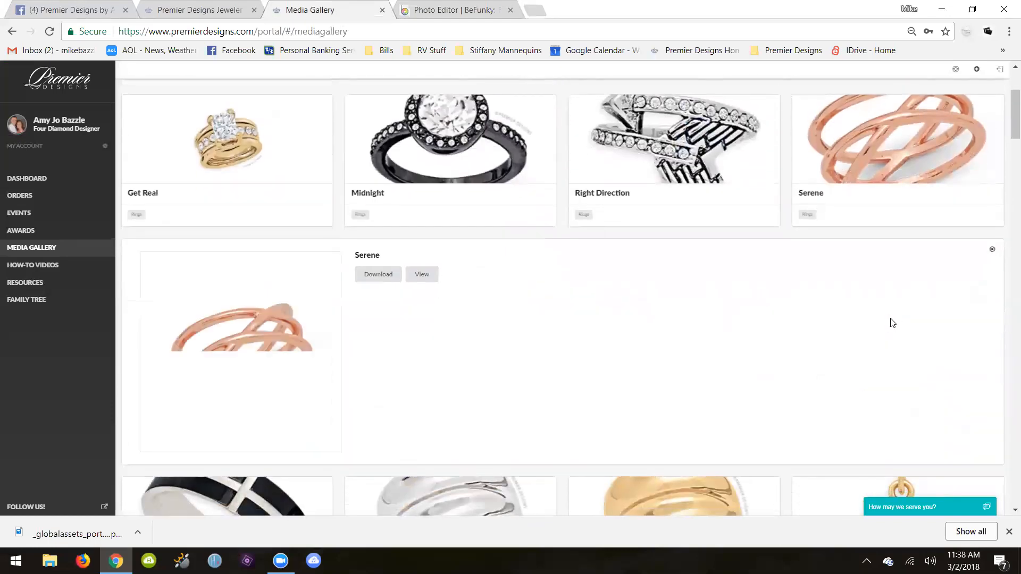
left_click(377, 276)
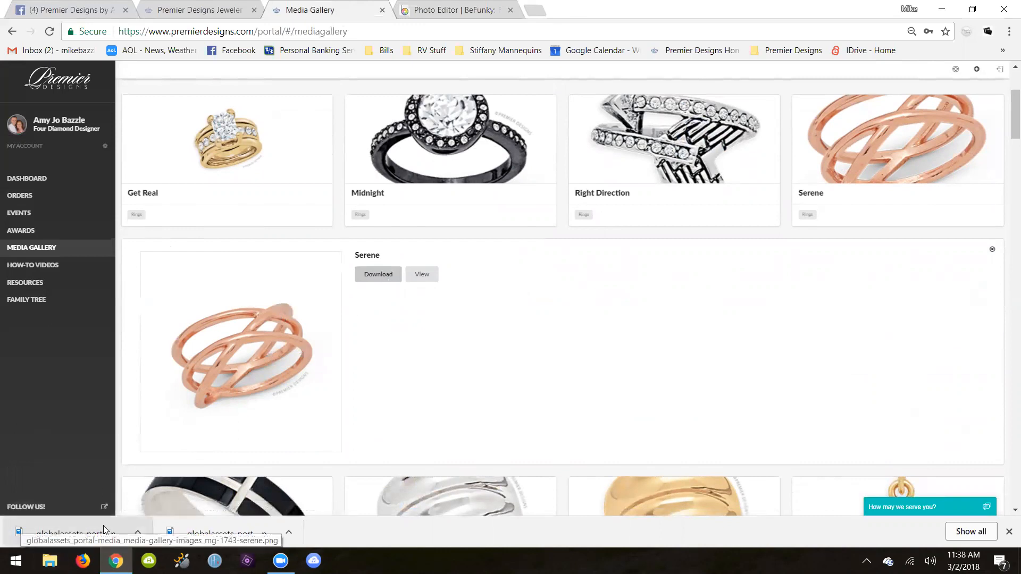
left_click(138, 534)
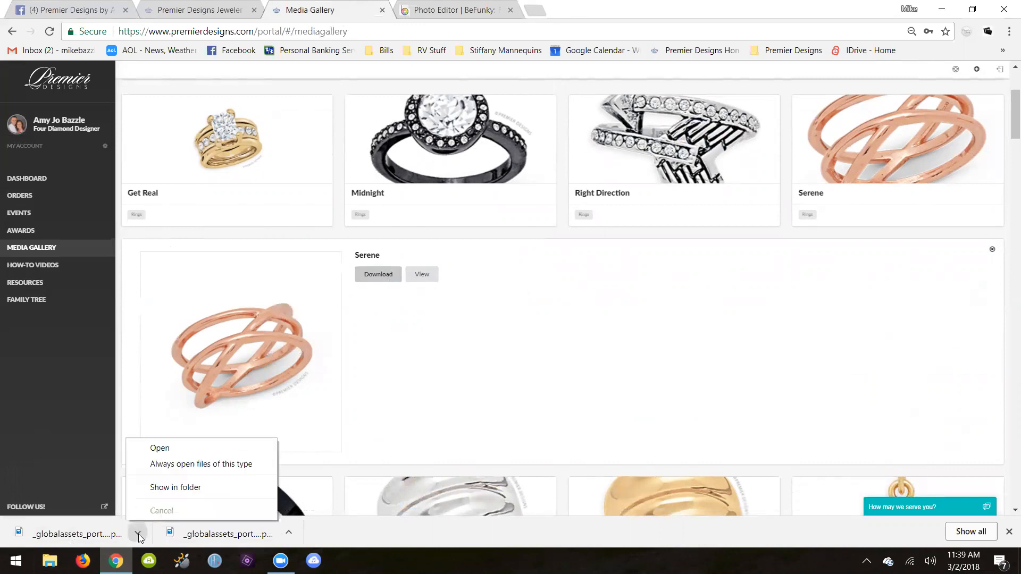
left_click(188, 487)
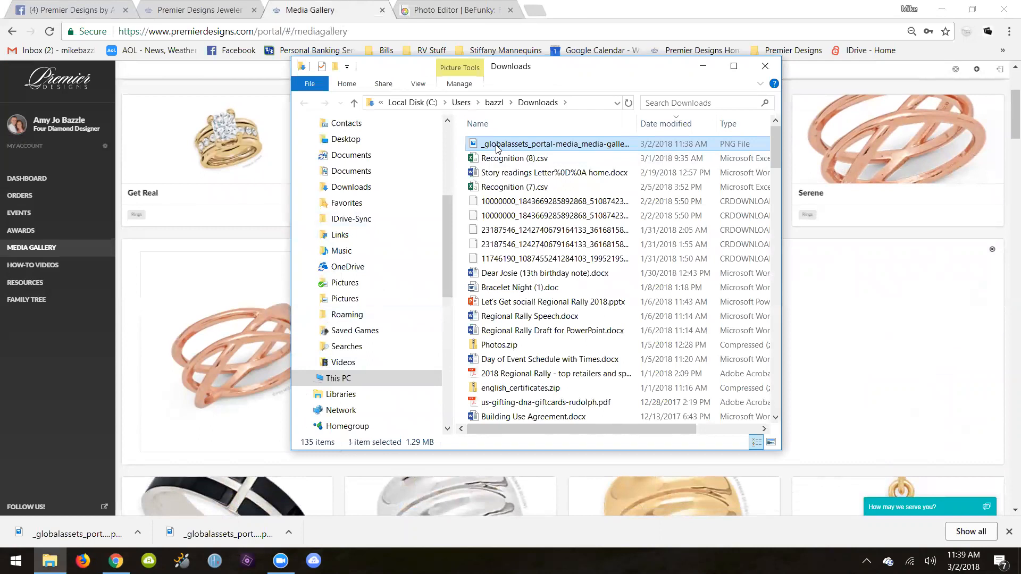
left_click_drag(497, 148, 371, 168)
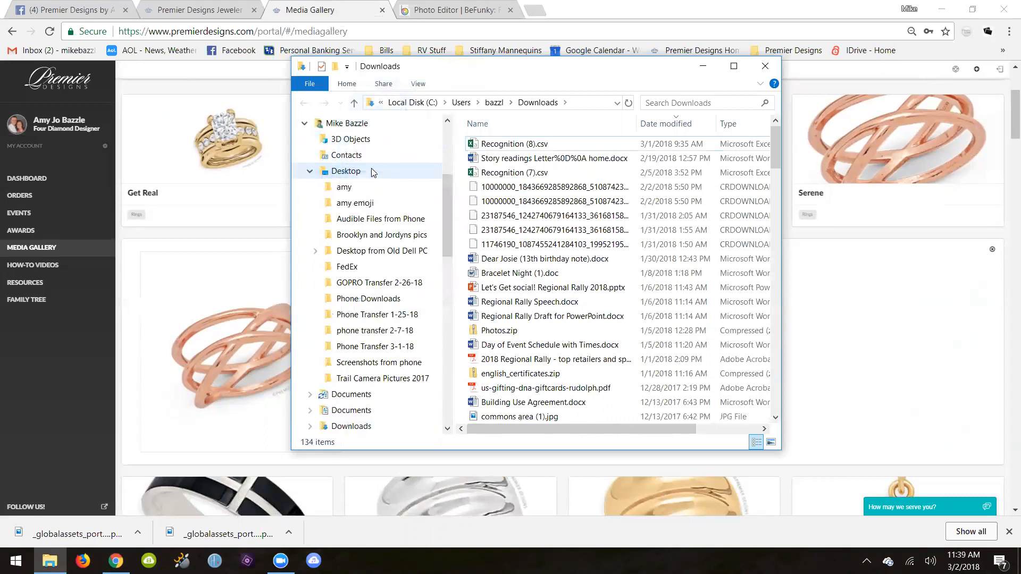
left_click(764, 67)
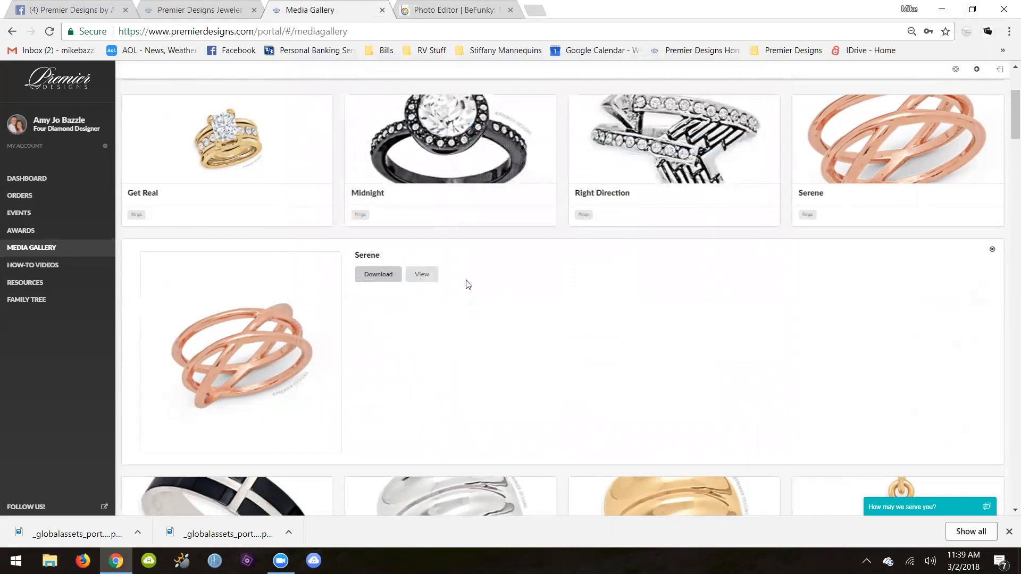
- Switch from the Media Gallery to the BeFunky Photo Editor
scroll(468, 285, "up", 1)
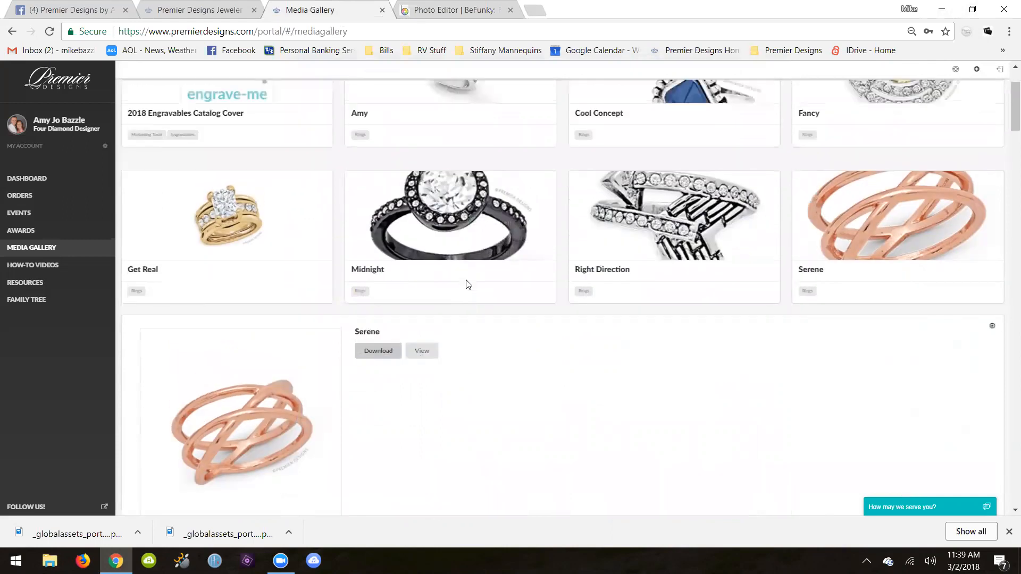
scroll(468, 285, "down", 1)
scroll(515, 345, "up", 3)
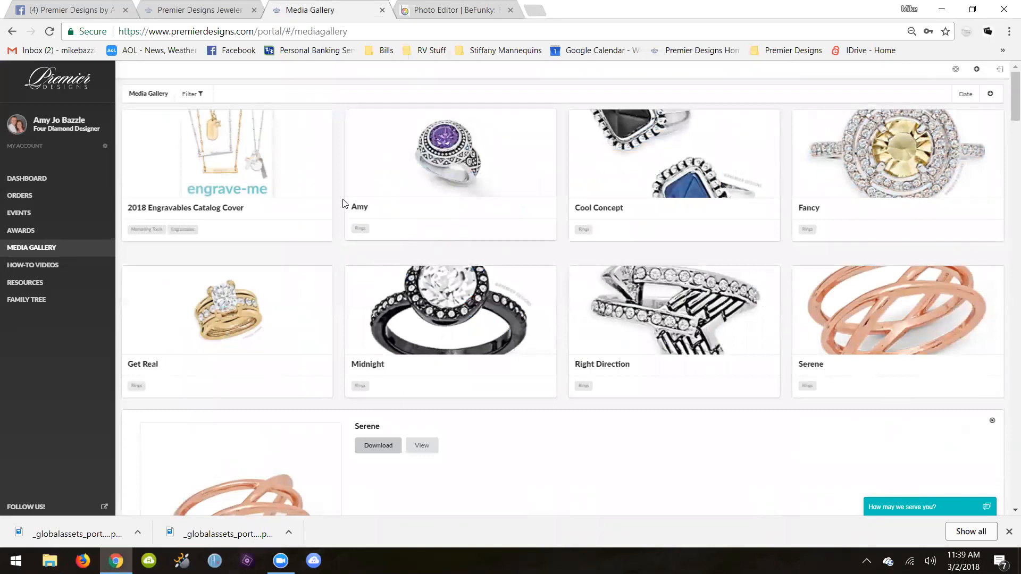
left_click(418, 14)
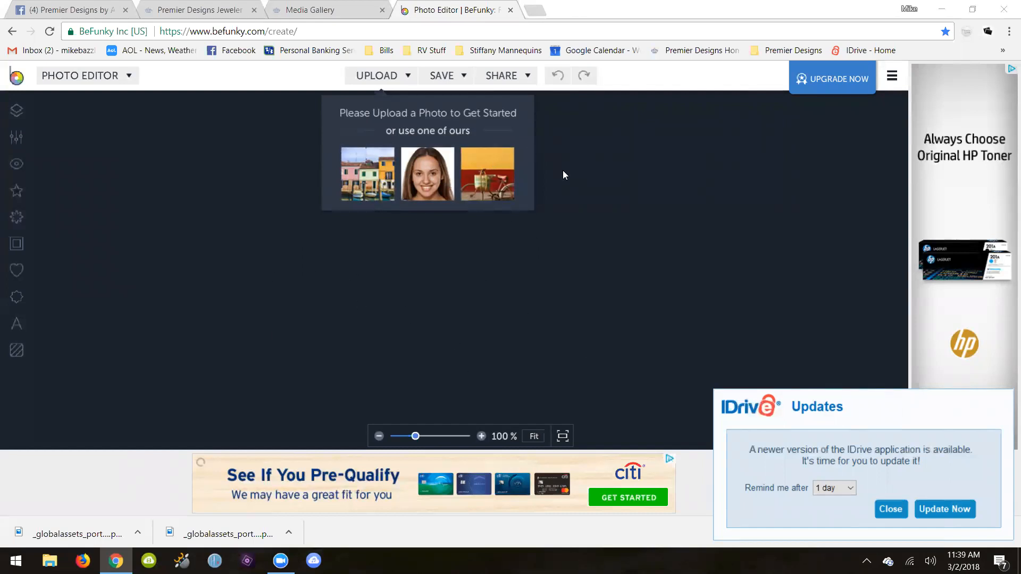
- Upload muah ensamble.png from the amy emoji folder on the Desktop into the photo editor
left_click(394, 84)
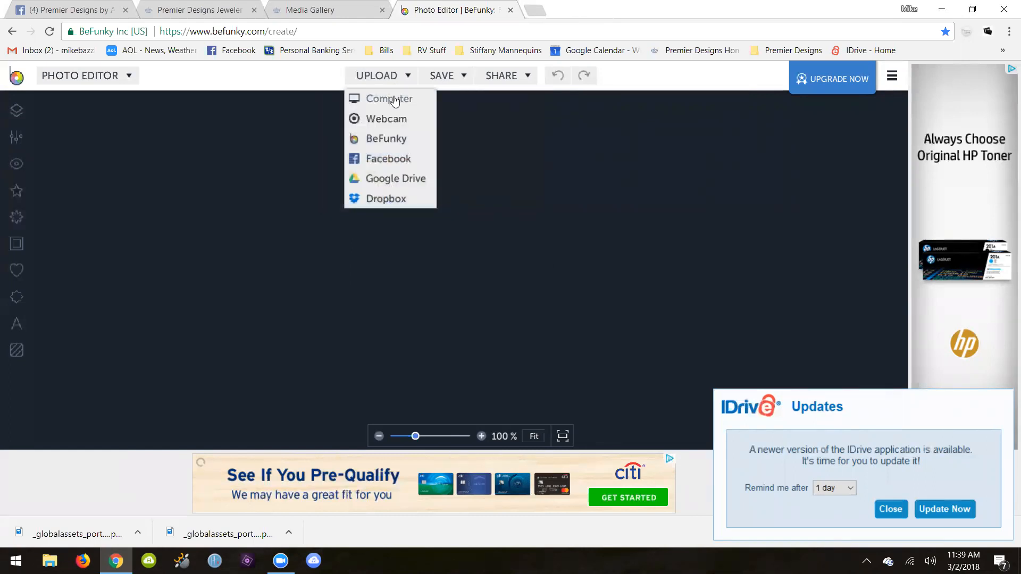
left_click(394, 99)
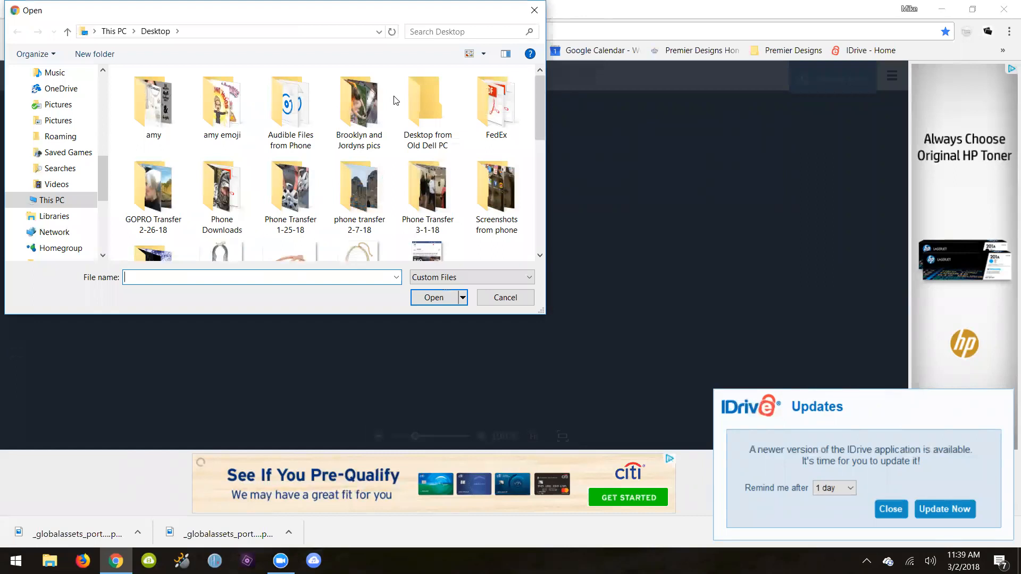
double_click(218, 102)
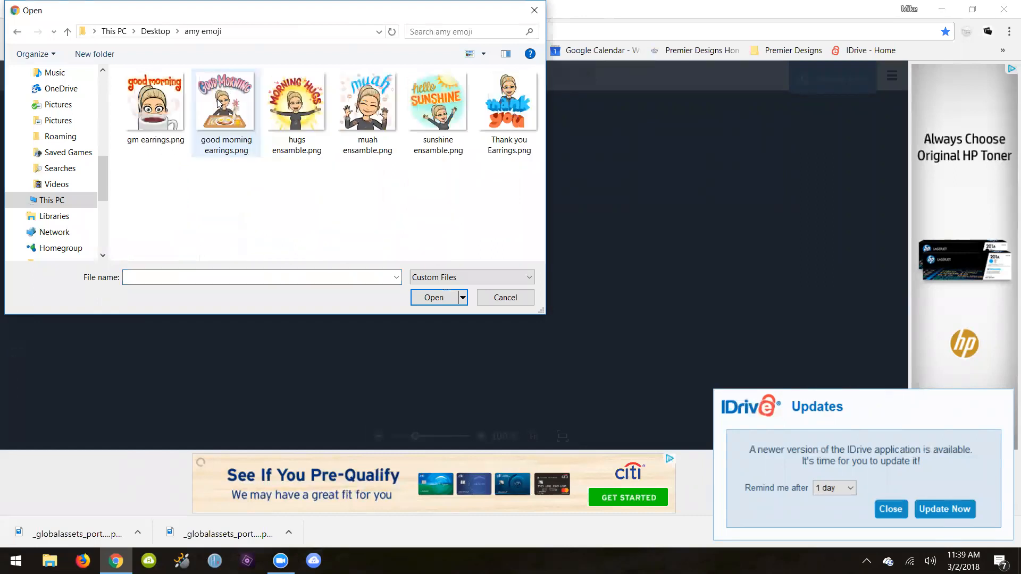
left_click(367, 110)
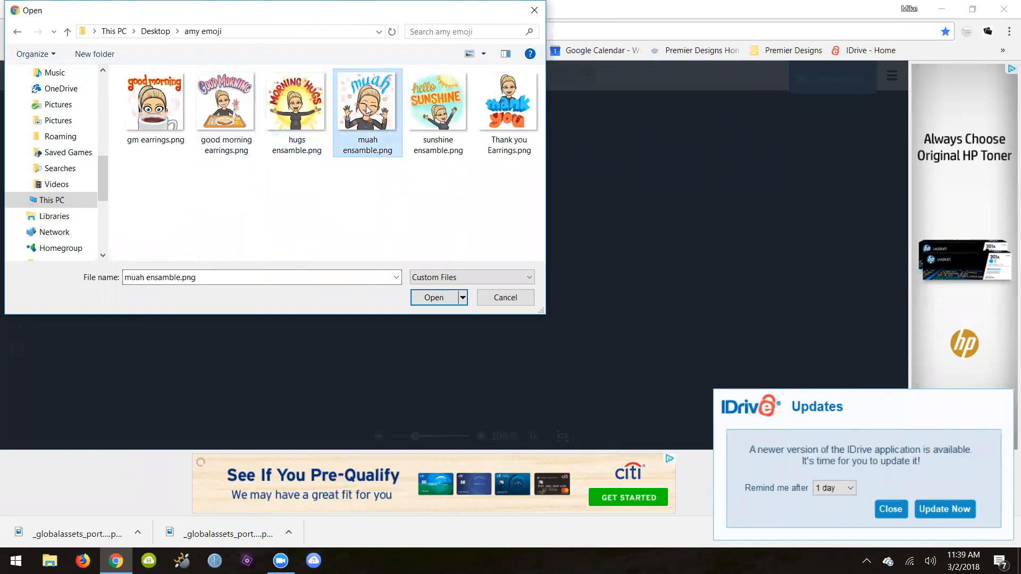
left_click(428, 300)
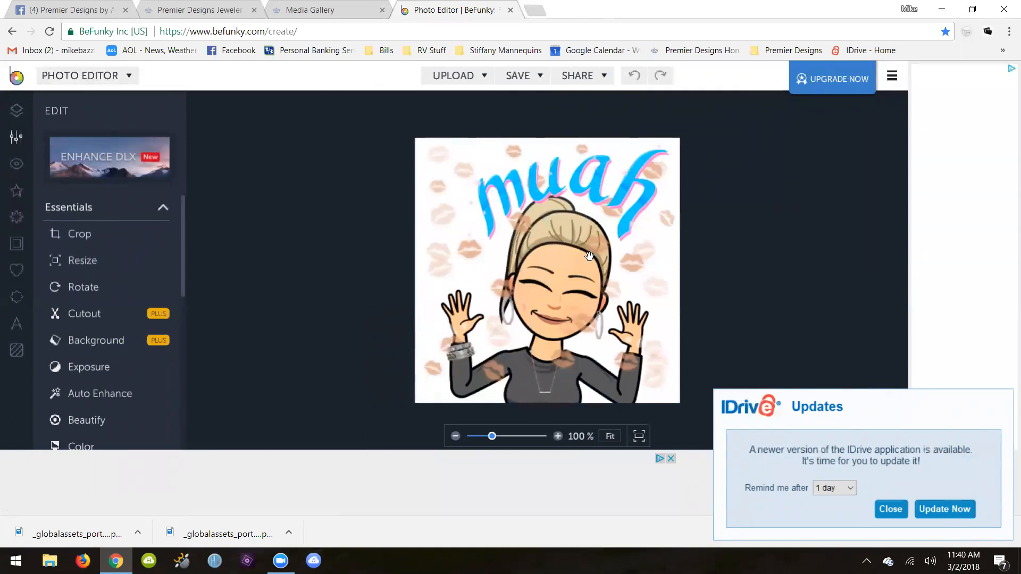
- Resize the image to 1024 px wide by 1024 px high with the aspect ratio unlocked
left_click(87, 261)
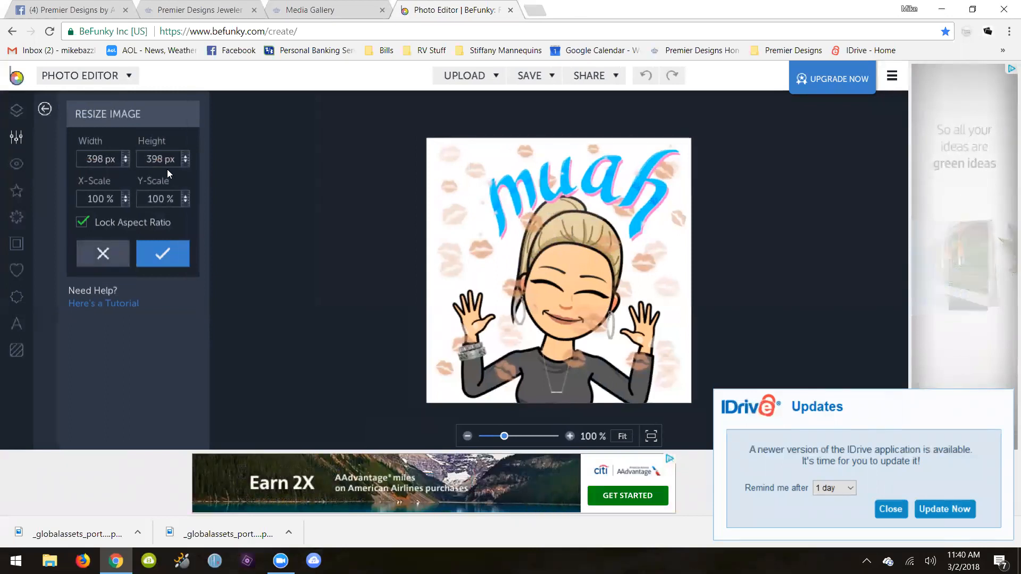
left_click(83, 224)
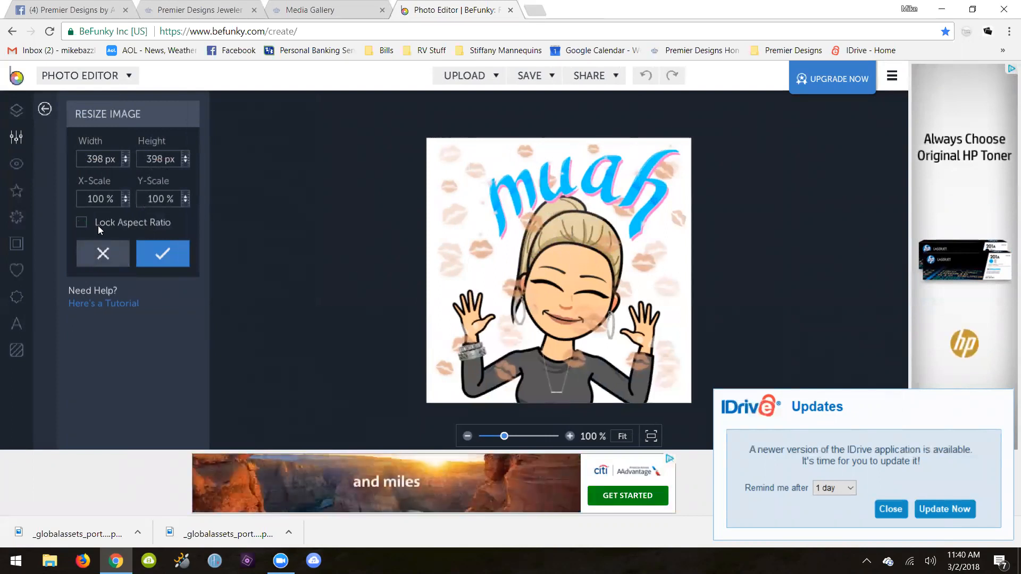
double_click(94, 161)
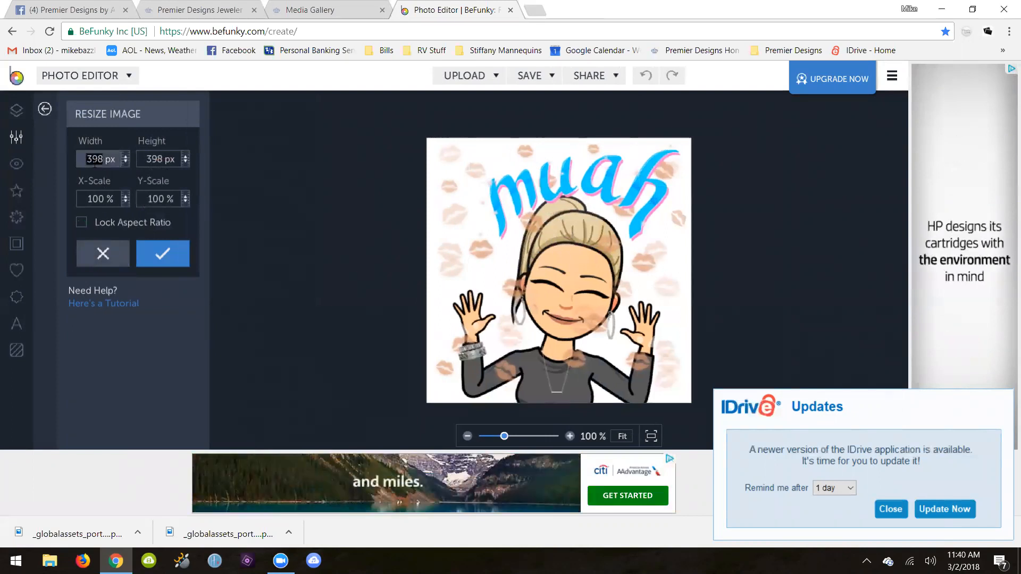
type("1024")
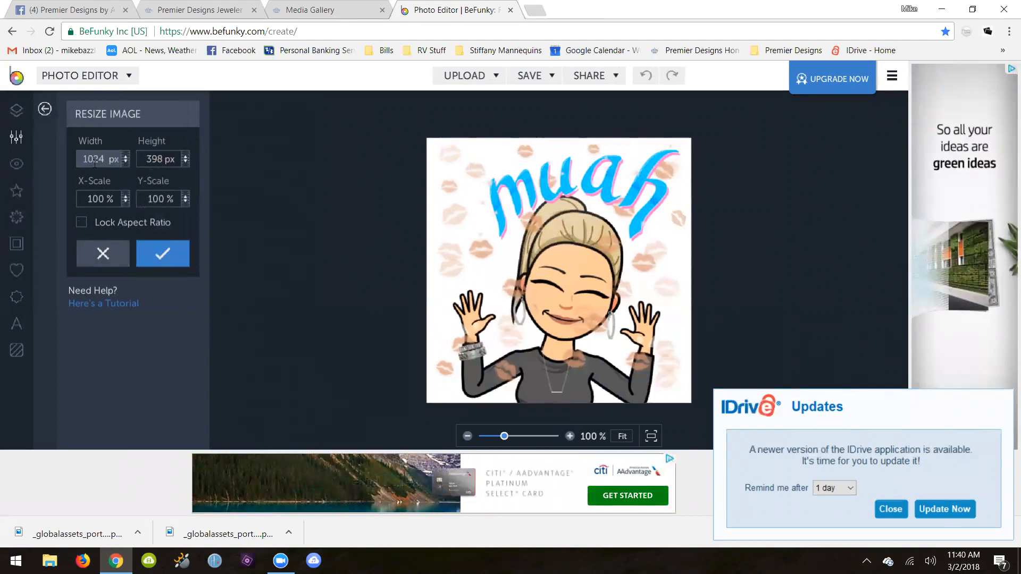
double_click(155, 161)
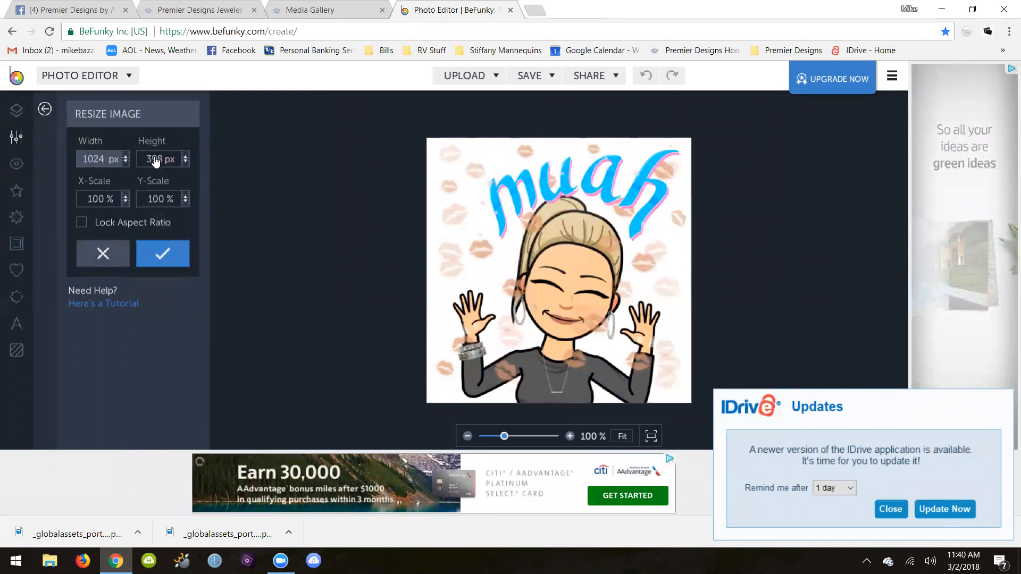
type("1024")
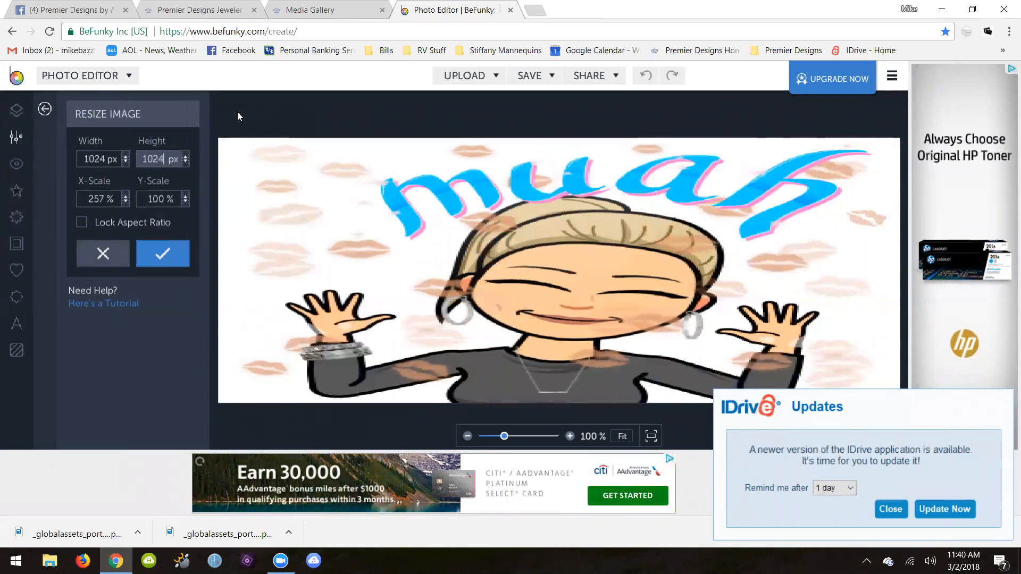
key("Return")
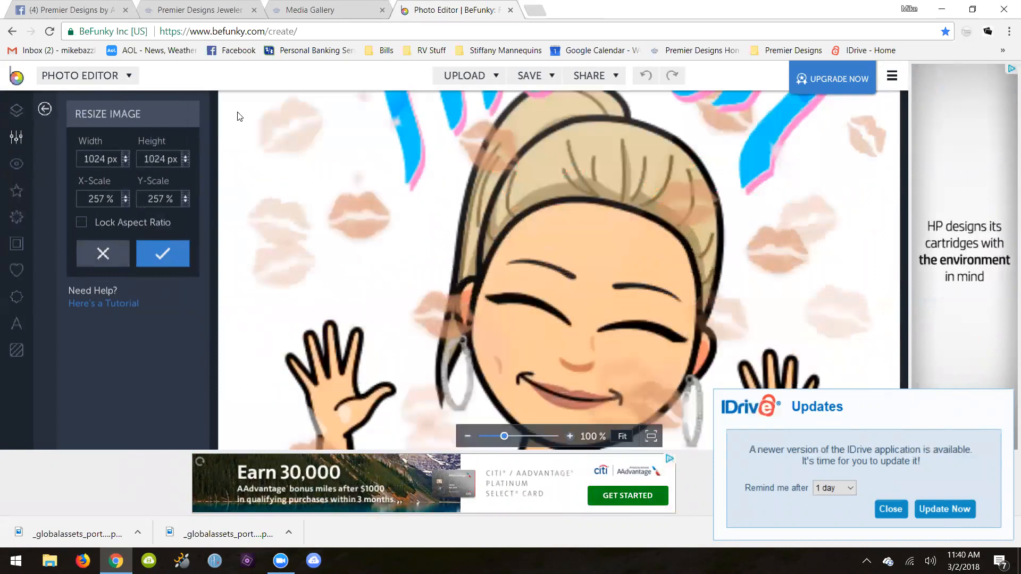
left_click(468, 436)
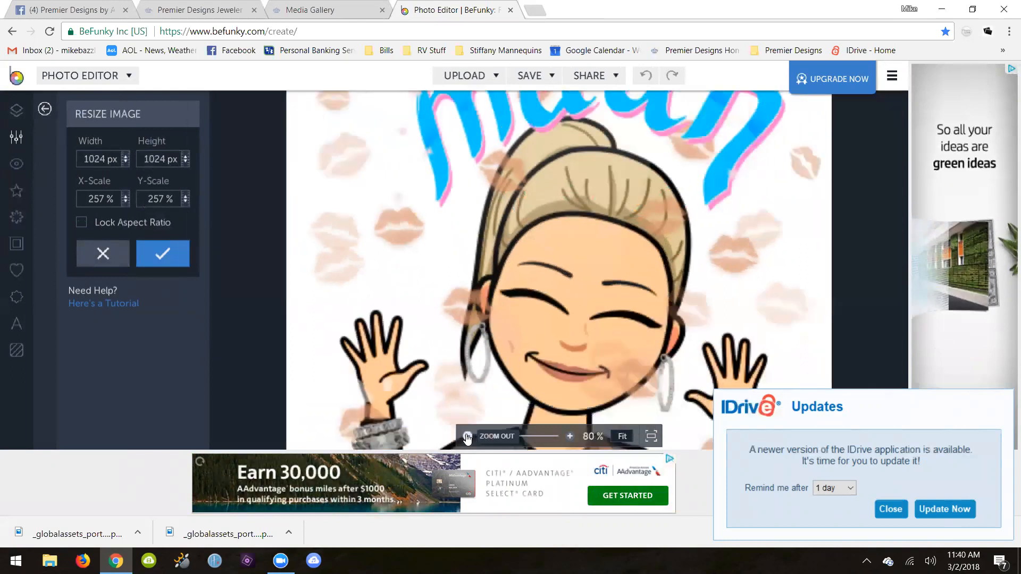
left_click(468, 436)
left_click(467, 436)
left_click(467, 436)
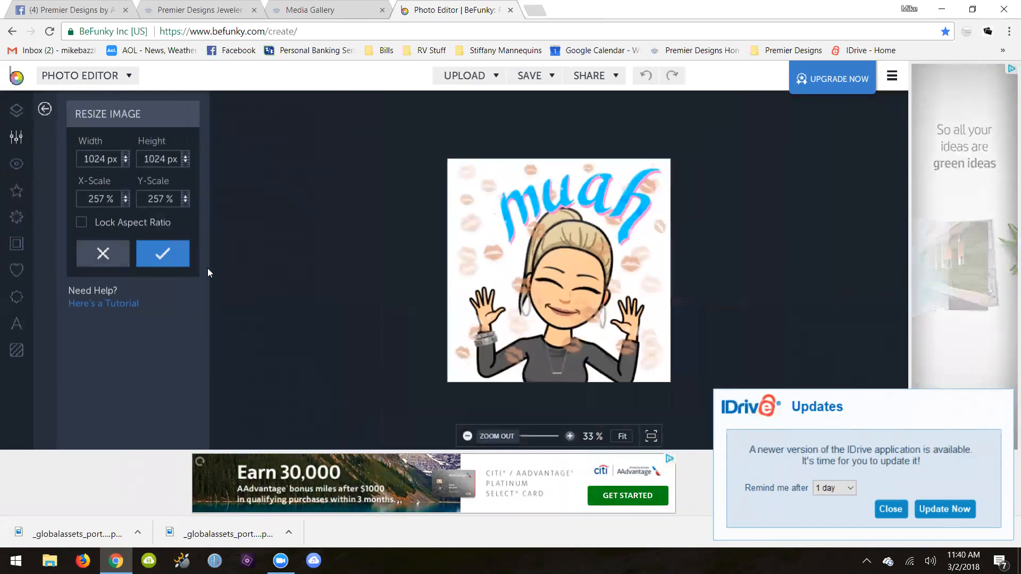
left_click(175, 264)
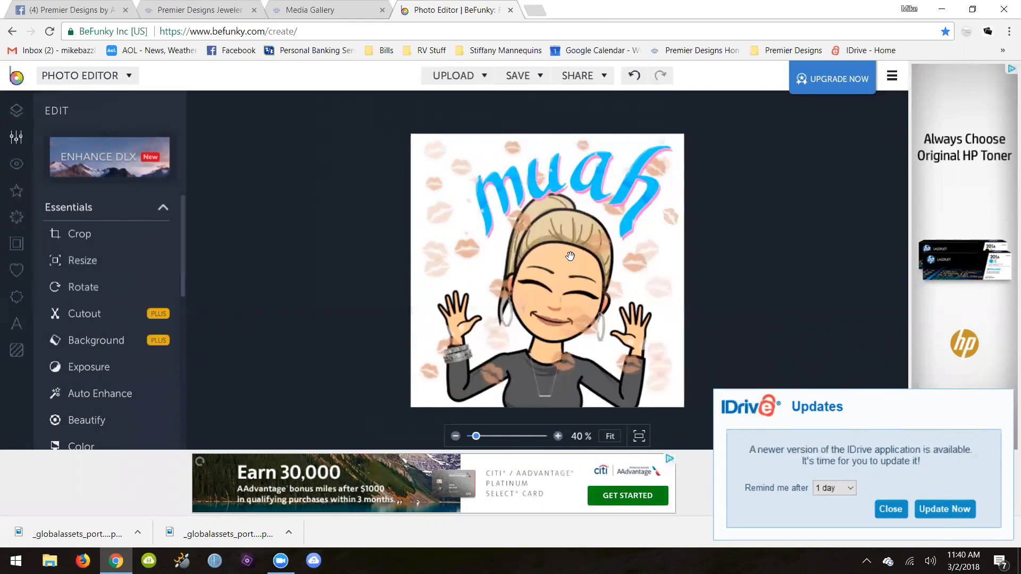
- Dismiss the IDrive update notice and start the Paint Brush from the Touch Up tools
left_click(891, 510)
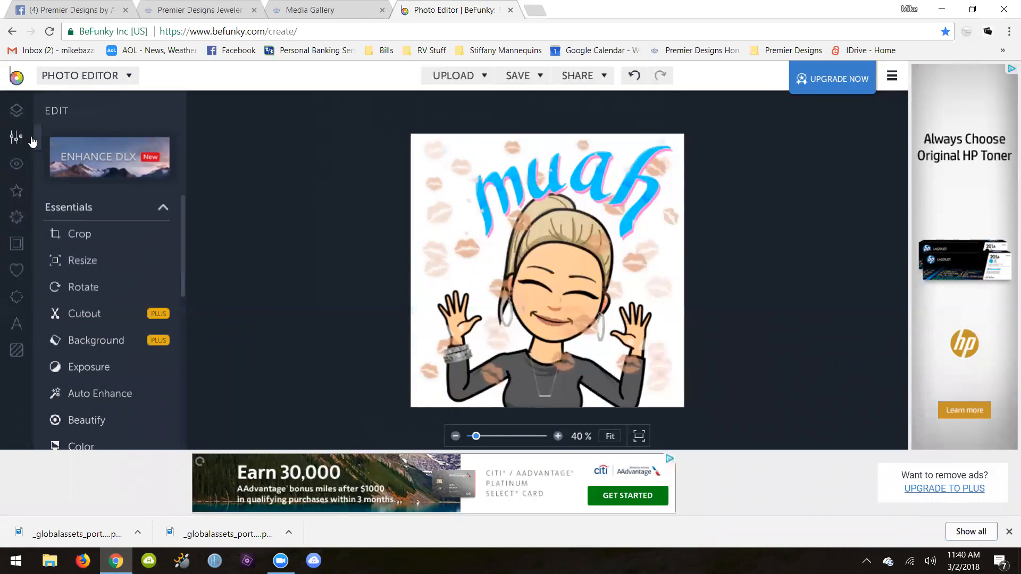
left_click(20, 168)
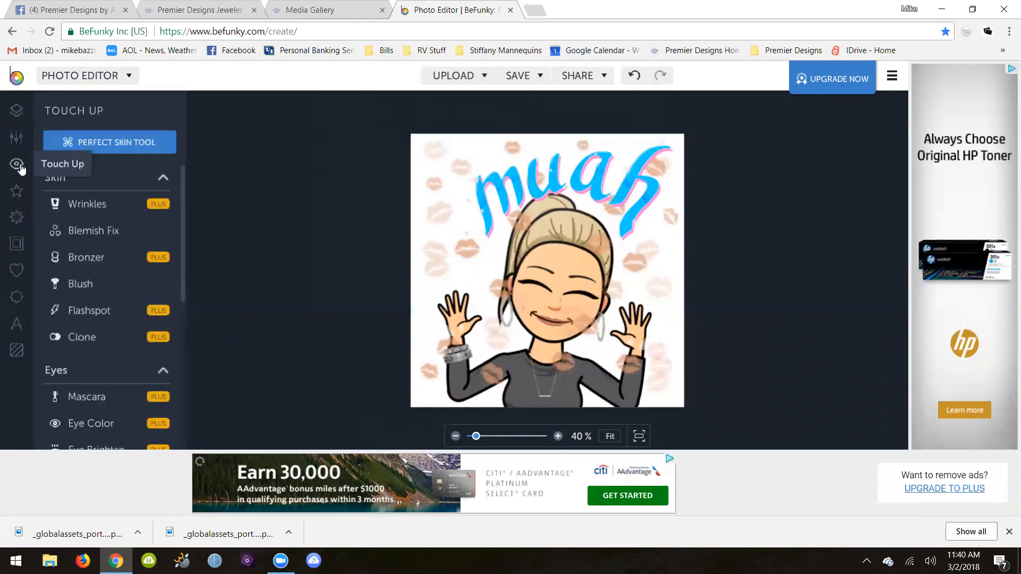
scroll(109, 198, "down", 3)
scroll(109, 197, "down", 4)
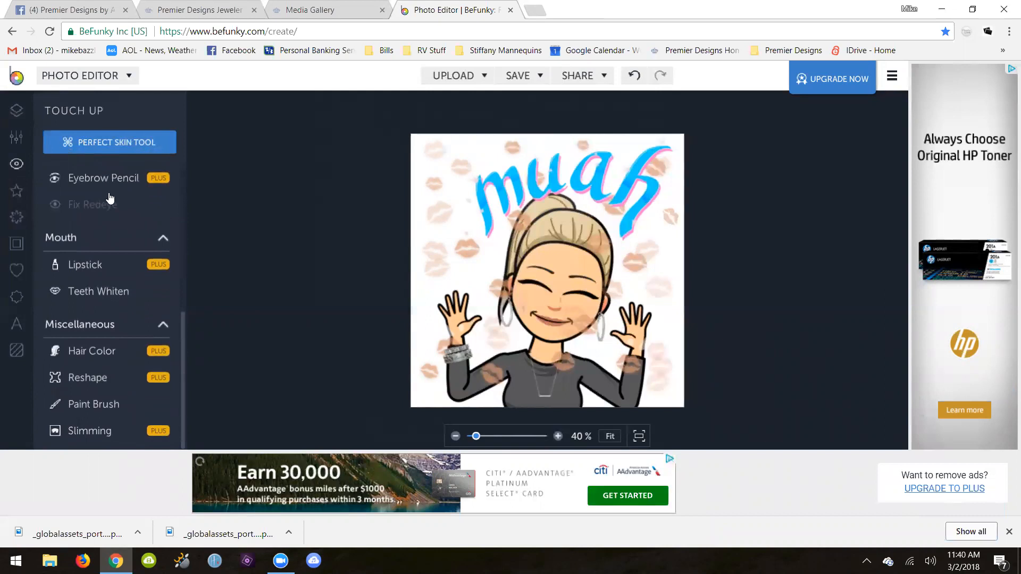
left_click(105, 407)
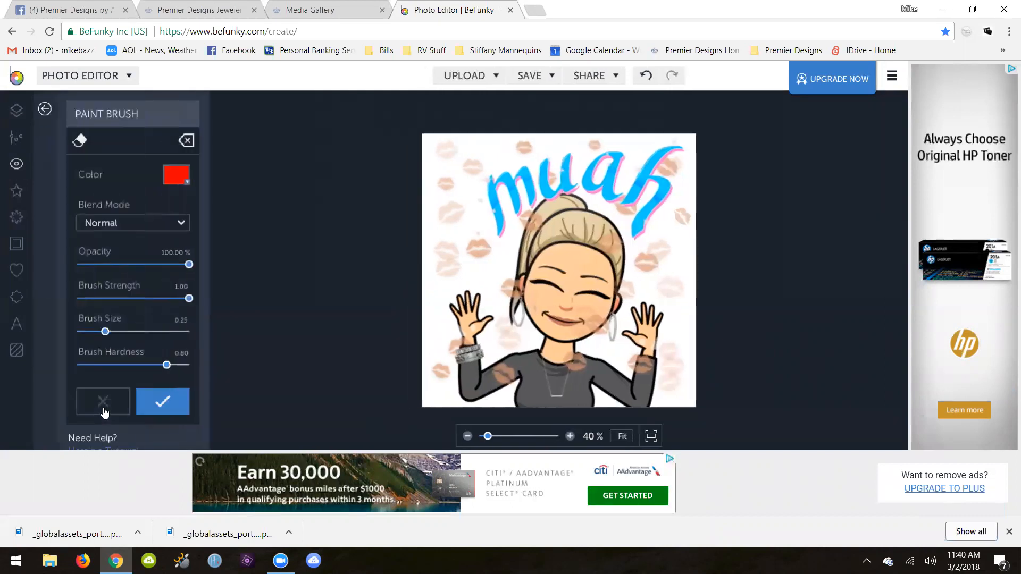
- Paint a red zigzag trial stroke in the image's upper-left corner, beside the word "muah"
left_click(180, 179)
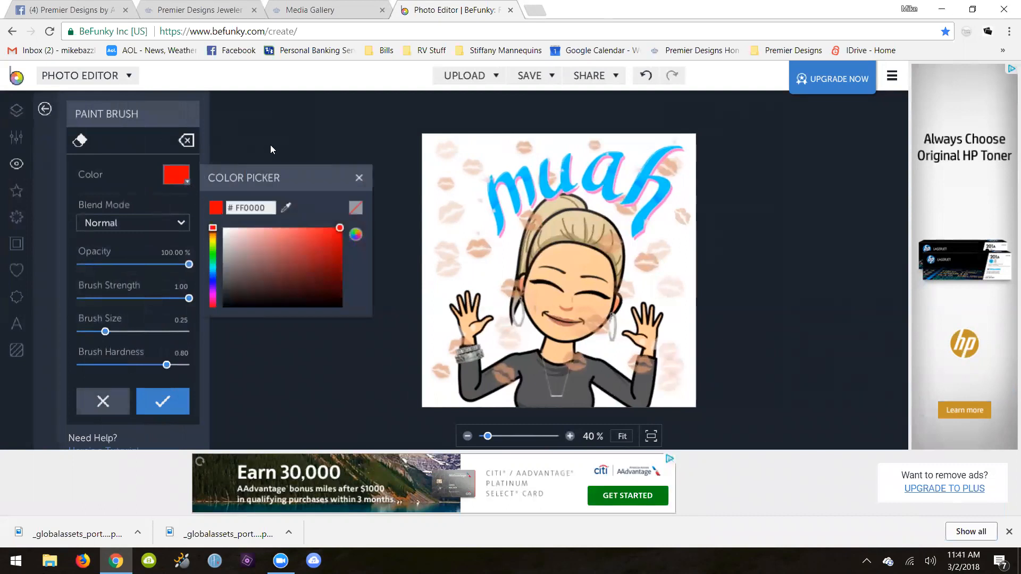
left_click(270, 146)
mouse_move(443, 186)
left_mouse_down()
mouse_move(391, 195)
mouse_move(430, 156)
mouse_move(459, 173)
mouse_move(472, 199)
mouse_move(486, 176)
left_mouse_up()
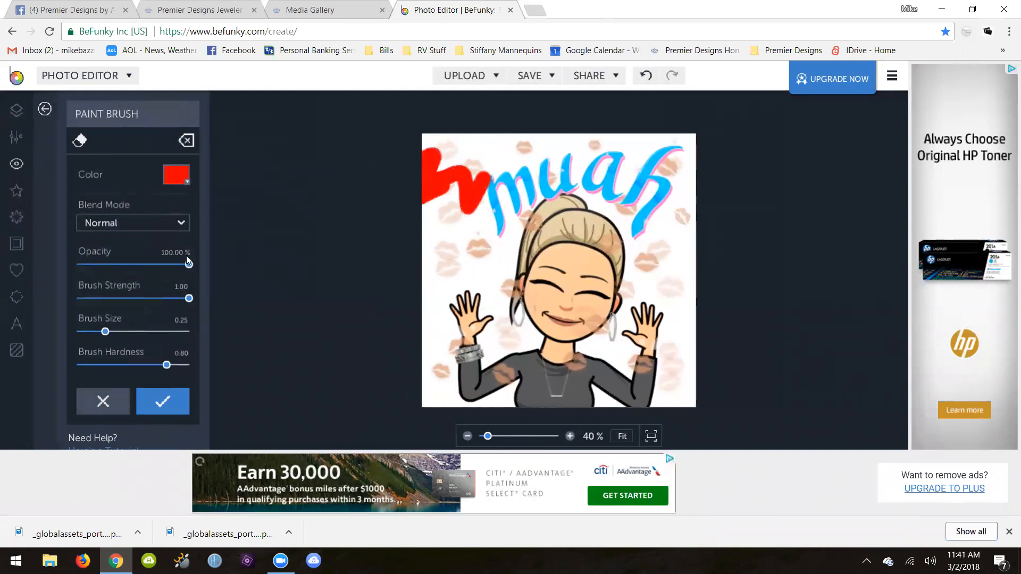
- Paint over the entire image in white (FFFFFF) with a brush size of 1.00 and apply the painting
left_click(179, 183)
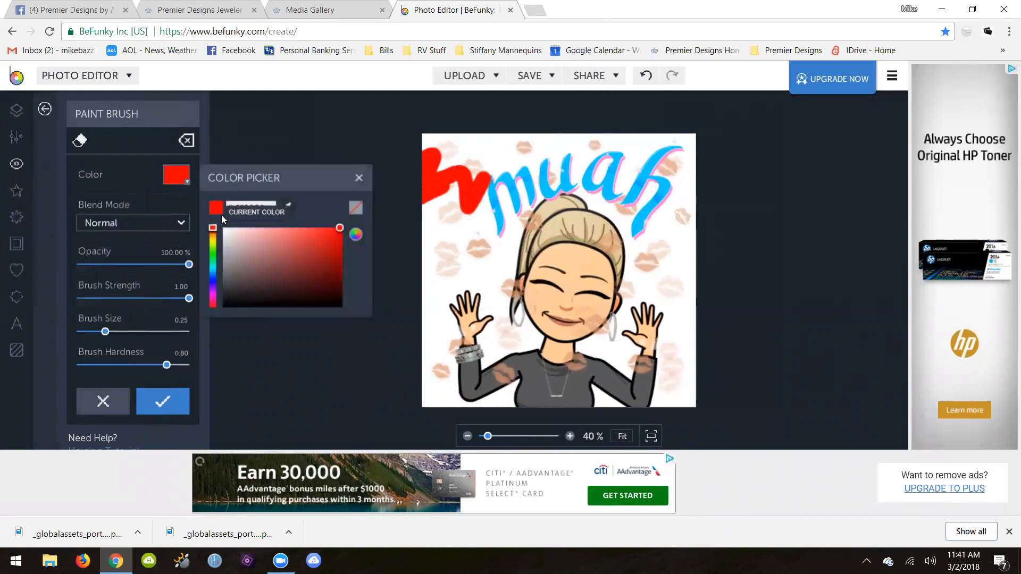
left_click(227, 232)
left_click_drag(229, 237, 218, 226)
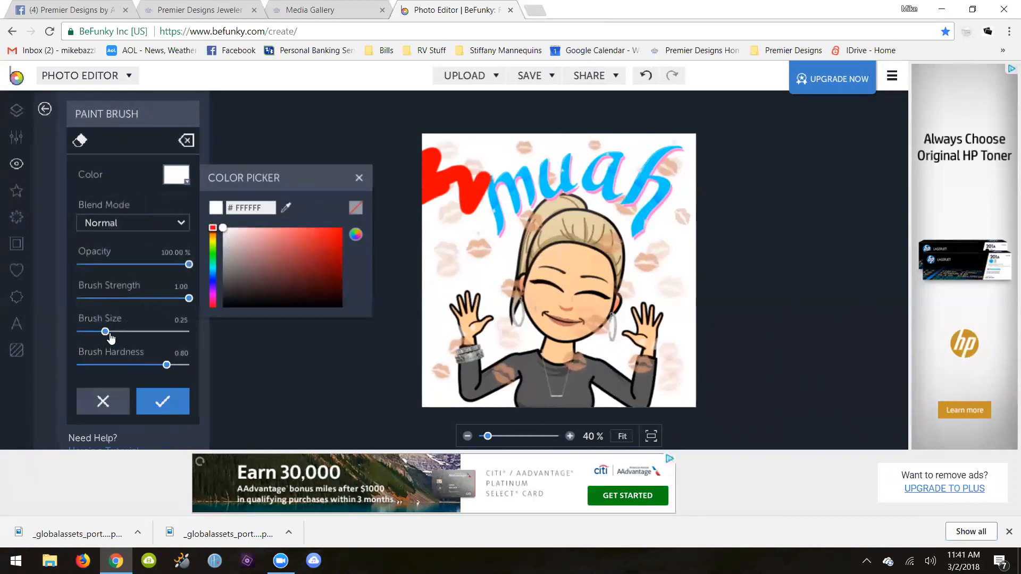
left_click_drag(108, 336, 201, 338)
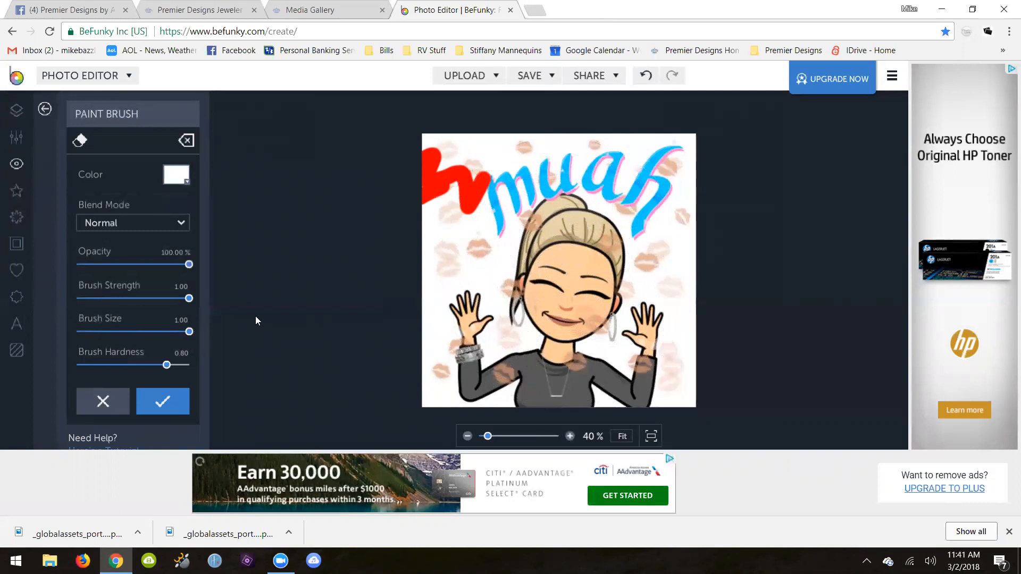
mouse_move(344, 196)
left_mouse_down()
mouse_move(602, 125)
mouse_move(619, 282)
mouse_move(431, 303)
mouse_move(524, 401)
mouse_move(706, 421)
mouse_move(695, 173)
mouse_move(528, 160)
mouse_move(417, 243)
mouse_move(413, 314)
mouse_move(521, 372)
mouse_move(730, 369)
mouse_move(466, 306)
mouse_move(703, 281)
mouse_move(601, 233)
mouse_move(383, 237)
mouse_move(547, 179)
mouse_move(684, 226)
left_mouse_up()
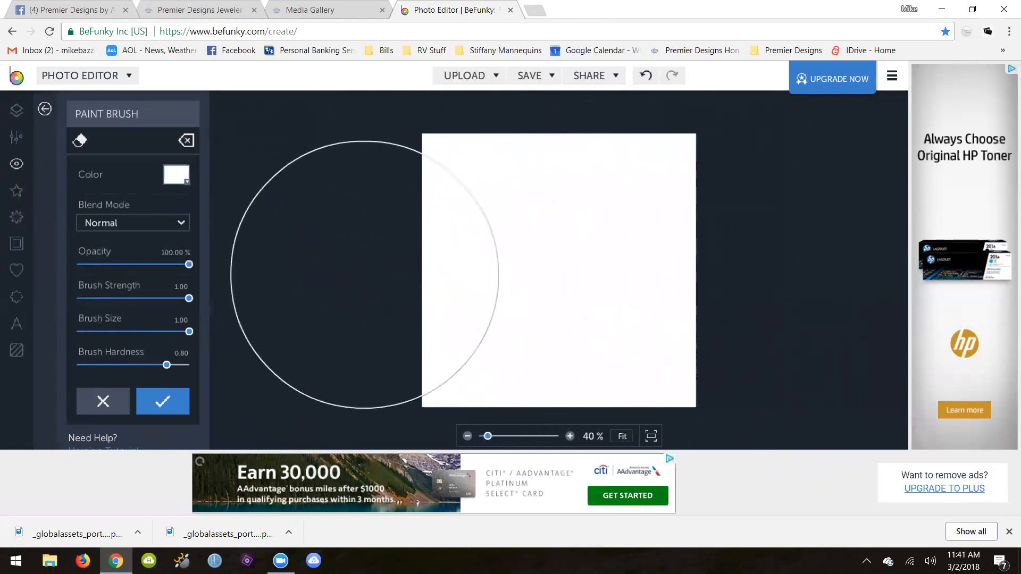
left_click(165, 405)
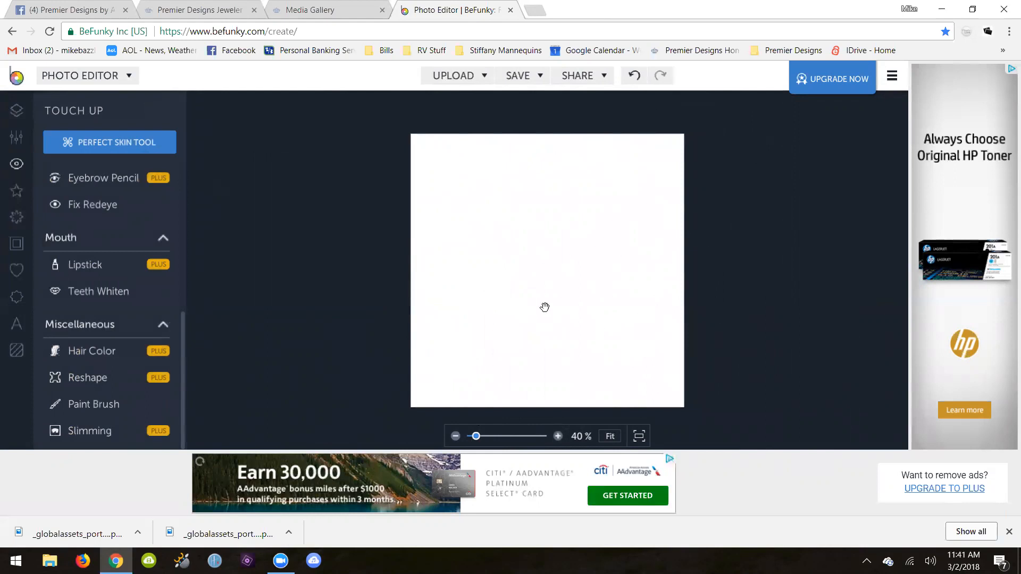
- Save the white canvas to the computer's Desktop as a PNG named "Blank Canvas for FB"
left_click(538, 75)
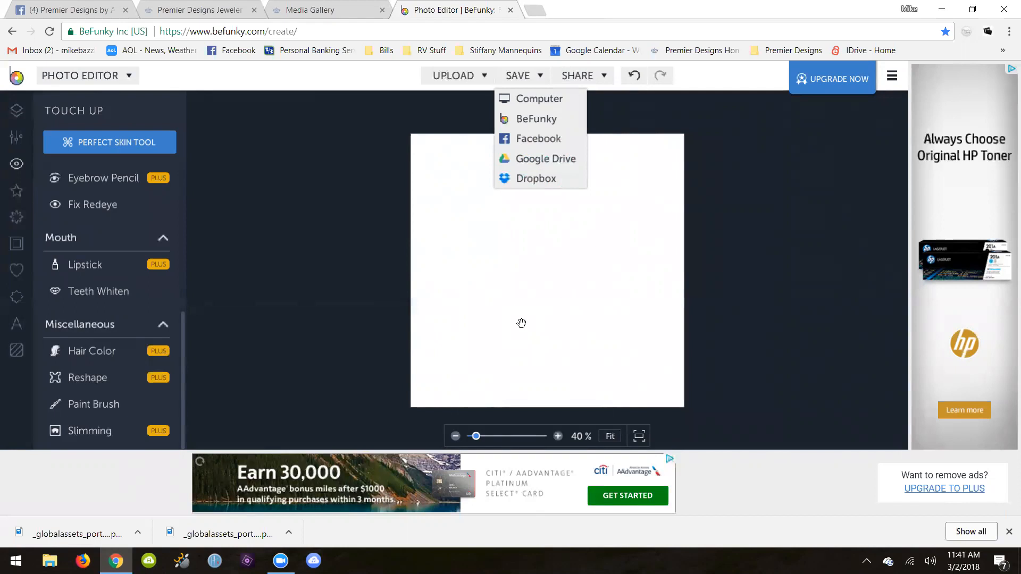
left_click(539, 100)
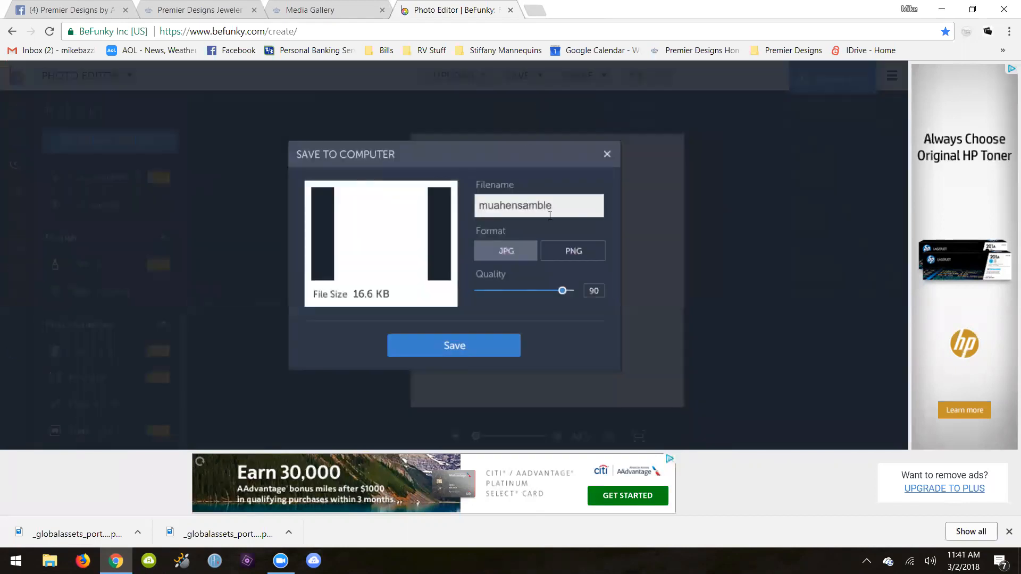
left_click_drag(560, 208, 466, 203)
key("BackSpace")
left_click(573, 256)
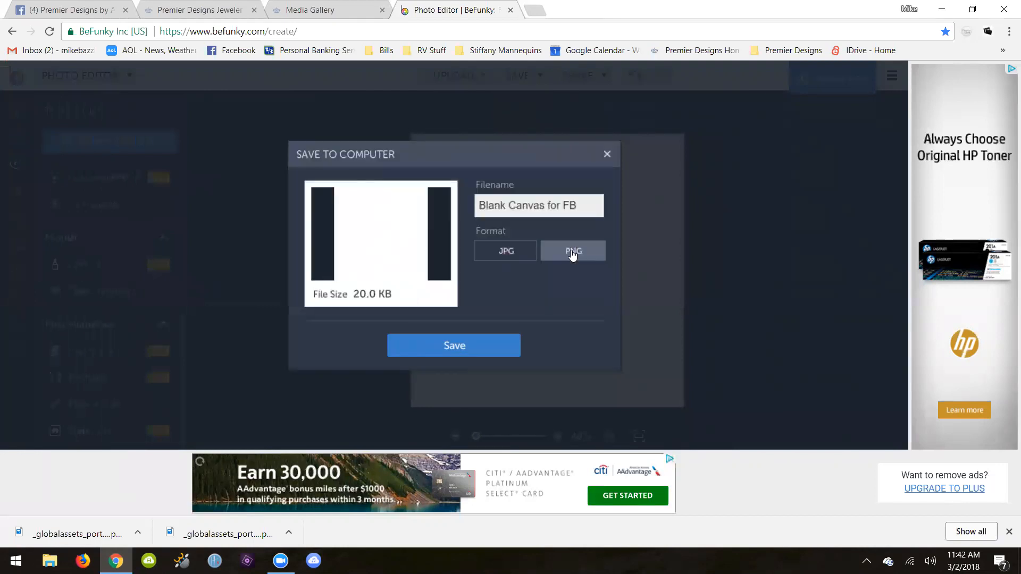
left_click(460, 346)
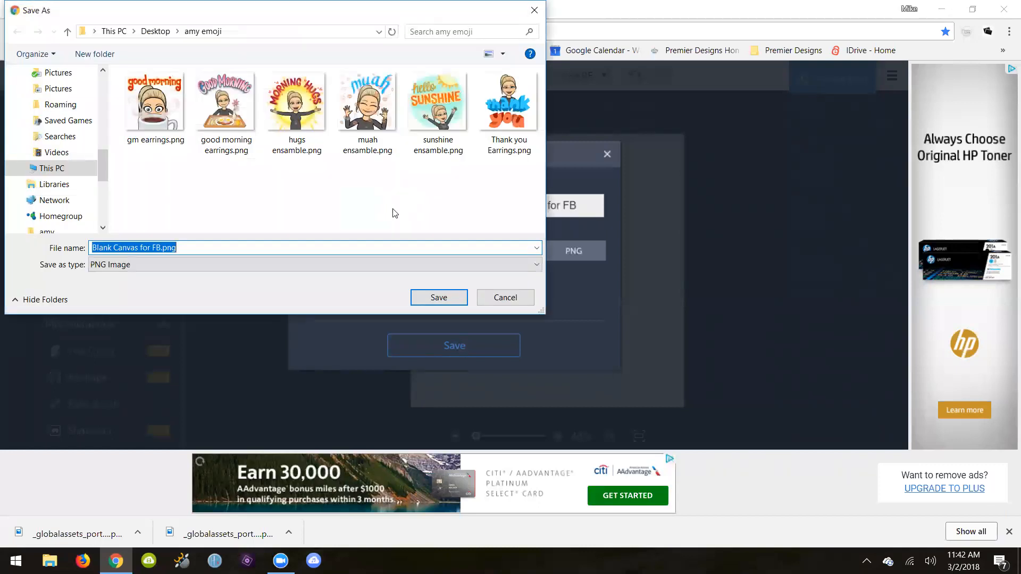
left_click_drag(102, 161, 103, 67)
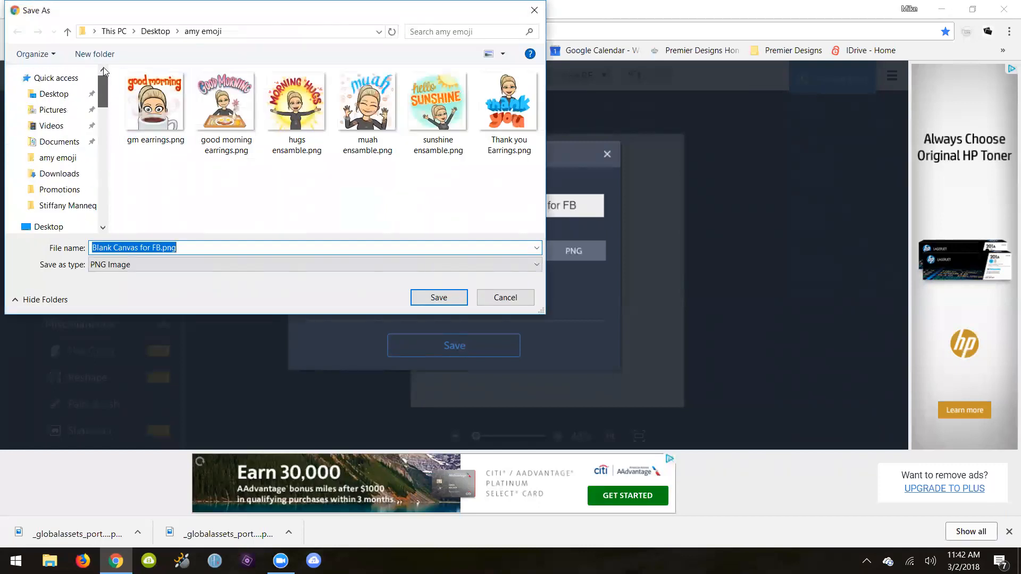
left_click(47, 97)
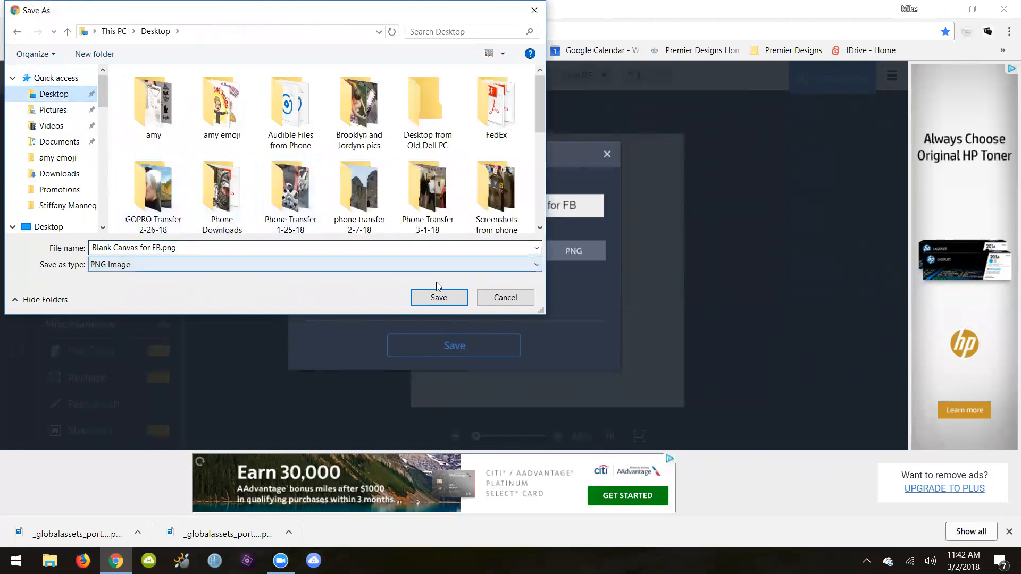
left_click(437, 301)
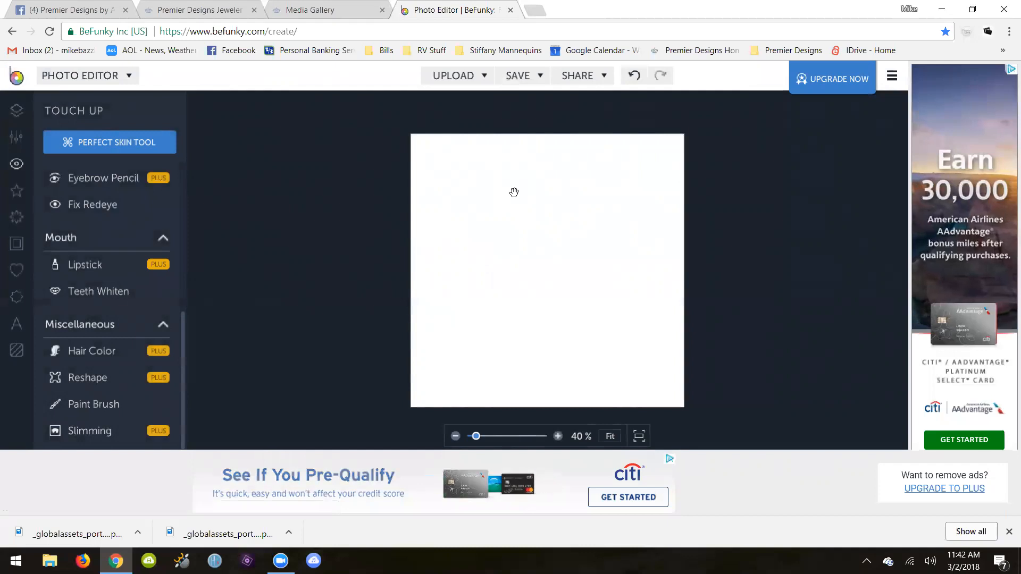
- Check the product images in the Facebook page's shop, and return to the BeFunky Photo Editor
left_click(74, 9)
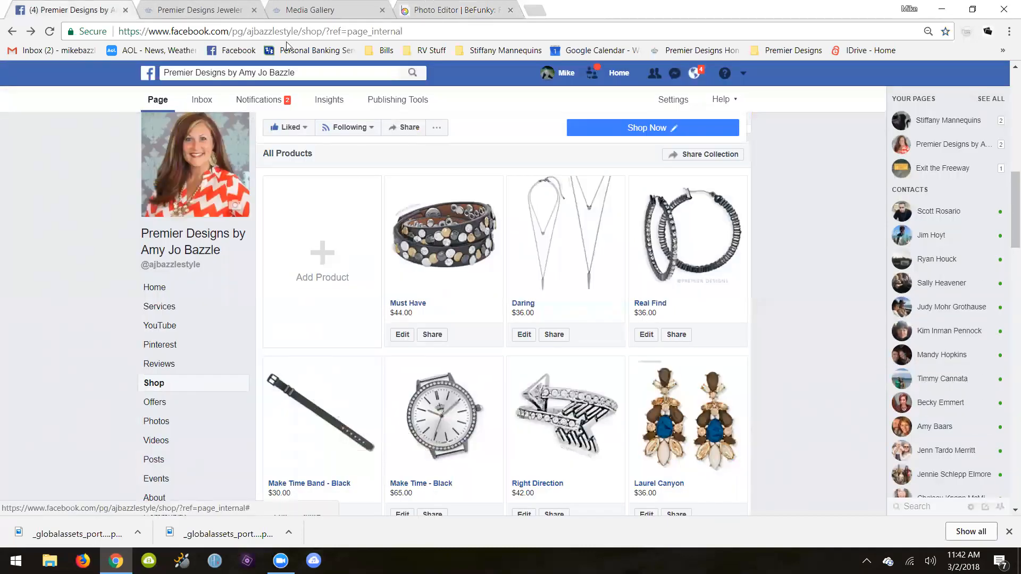
left_click(442, 9)
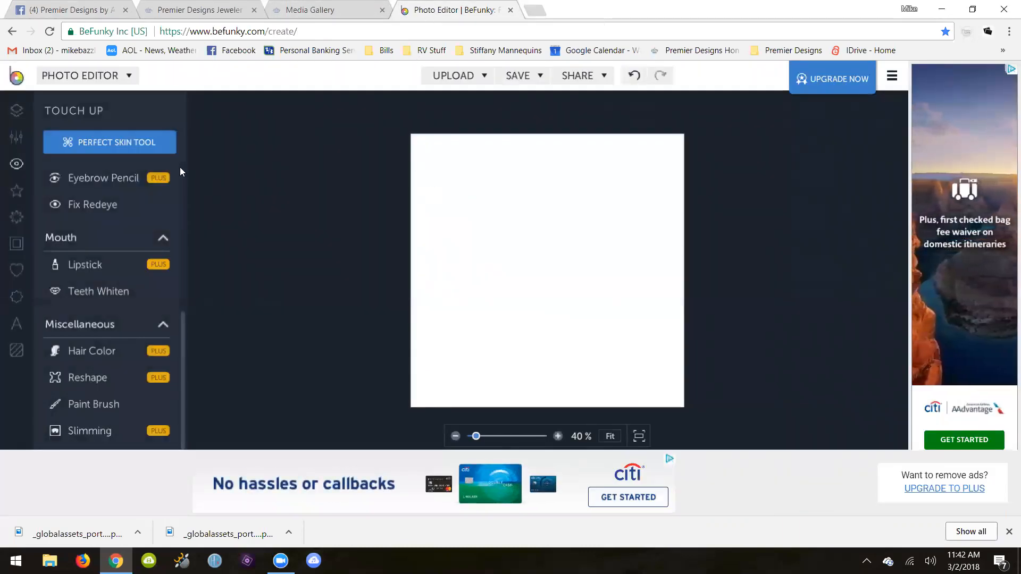
- Add the Desktop file _globalassets_portal-media_media-gallery-images_mg-20738-glamgirl.png as a new layer on the white canvas
left_click(18, 112)
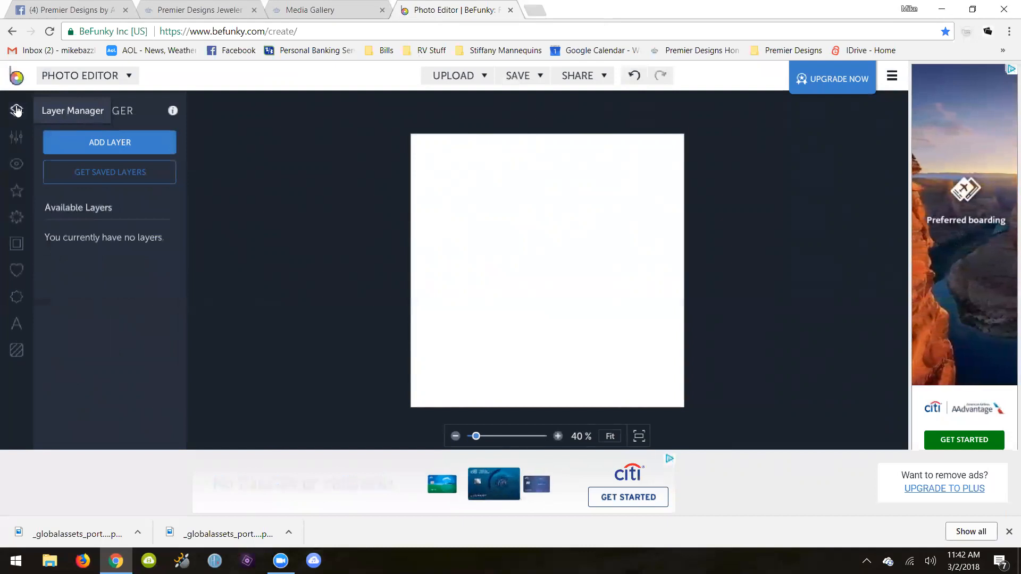
left_click(93, 139)
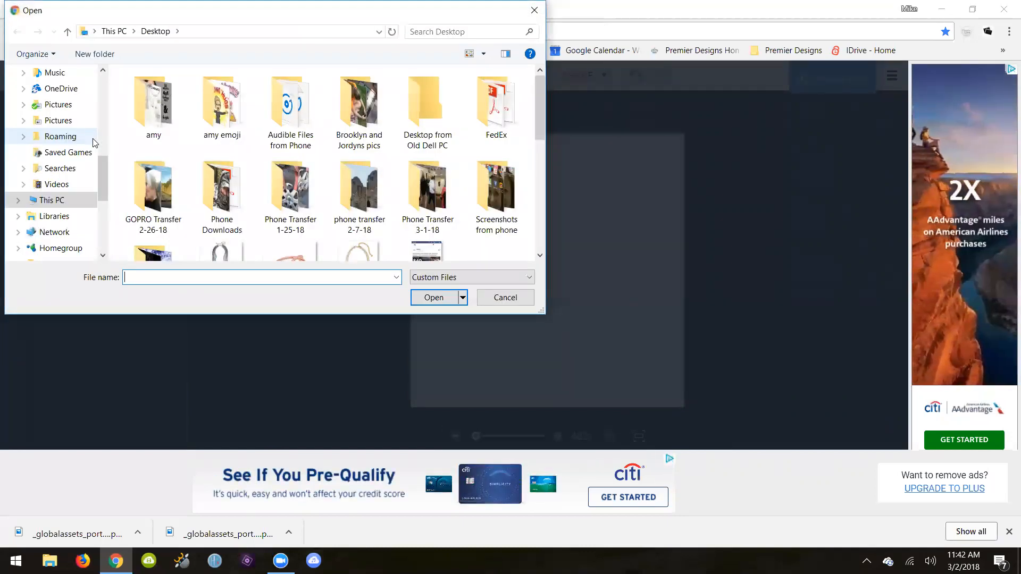
left_click_drag(541, 110, 539, 140)
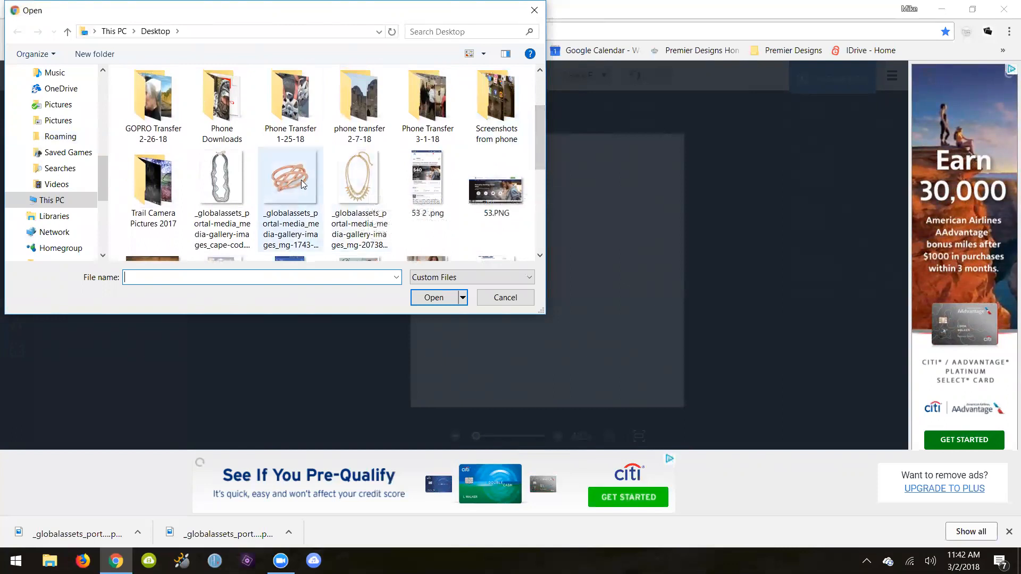
left_click(351, 193)
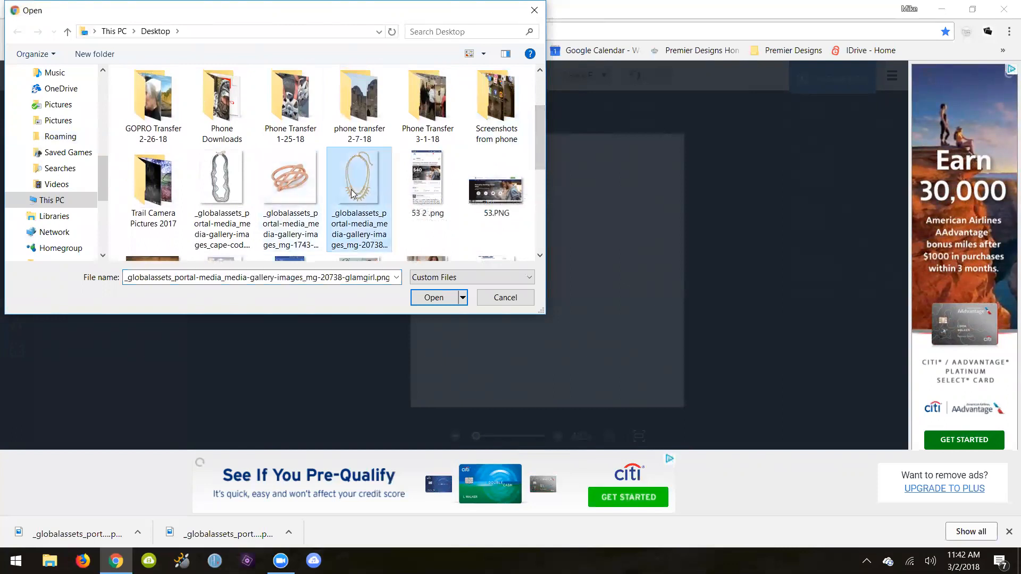
left_click(431, 298)
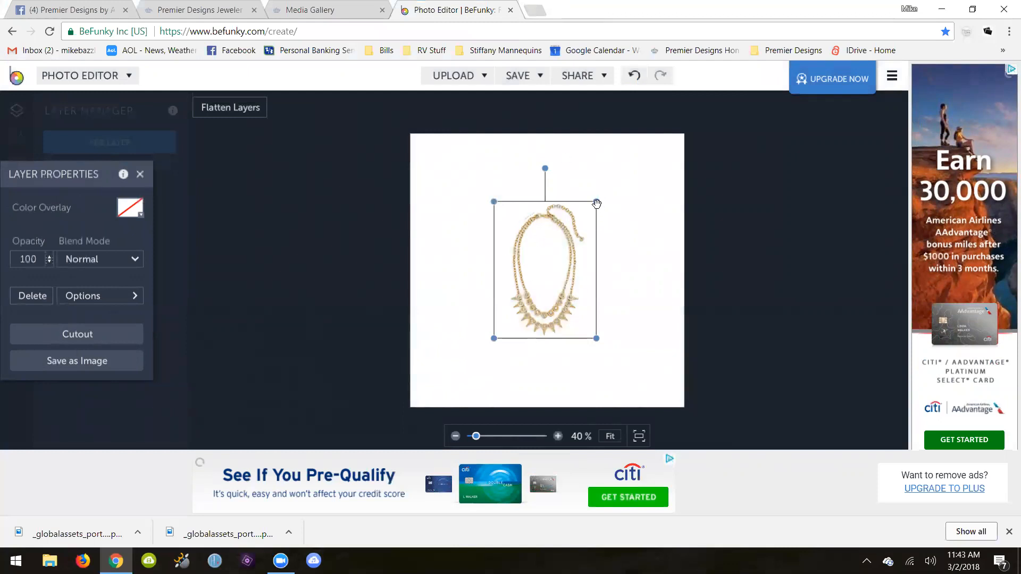
- Enlarge the necklace layer and reposition it on the canvas, stretching it until the chain extends past the canvas's upper edge
left_click_drag(596, 202, 743, 117)
left_click_drag(589, 243, 547, 301)
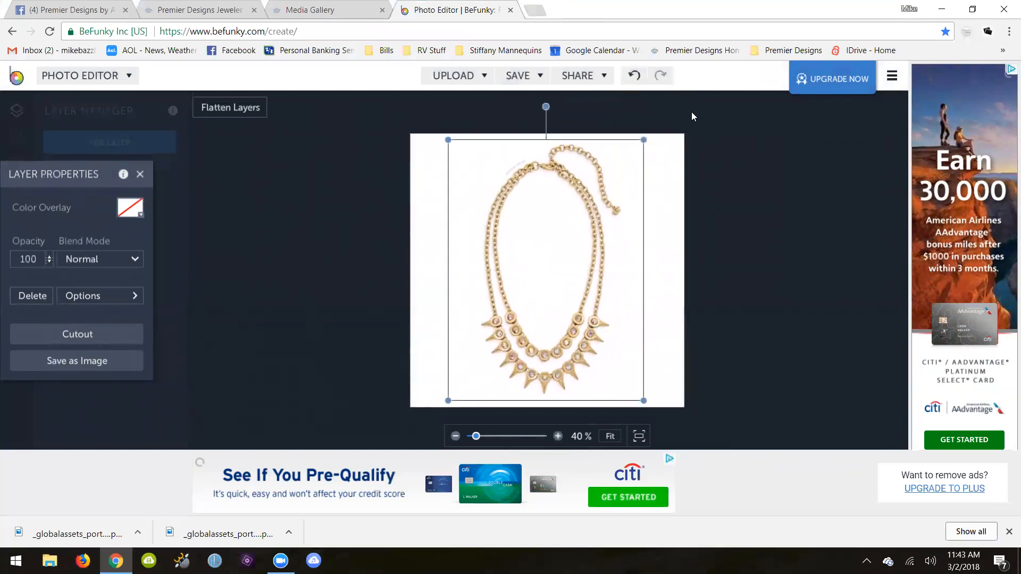
left_click_drag(645, 141, 712, 94)
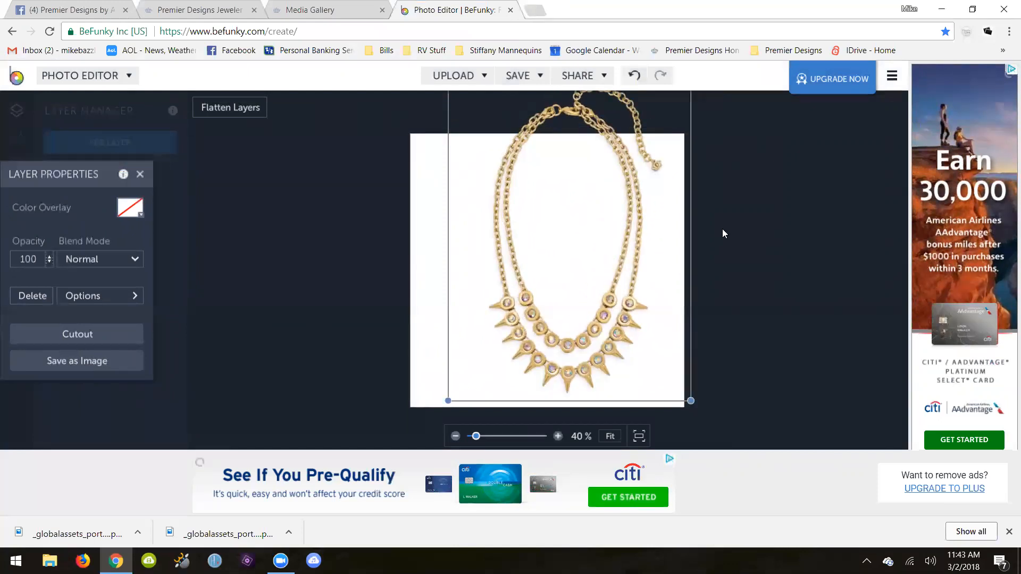
left_click(732, 274)
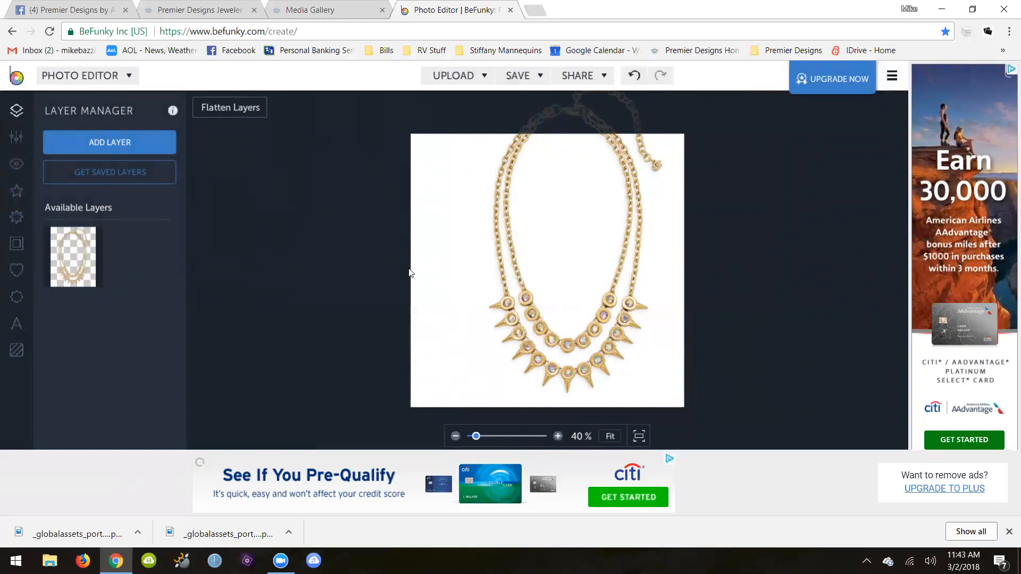
- Shrink the necklace layer to fit inside the canvas and center it on the white background
left_click(635, 276)
left_click_drag(448, 400, 486, 338)
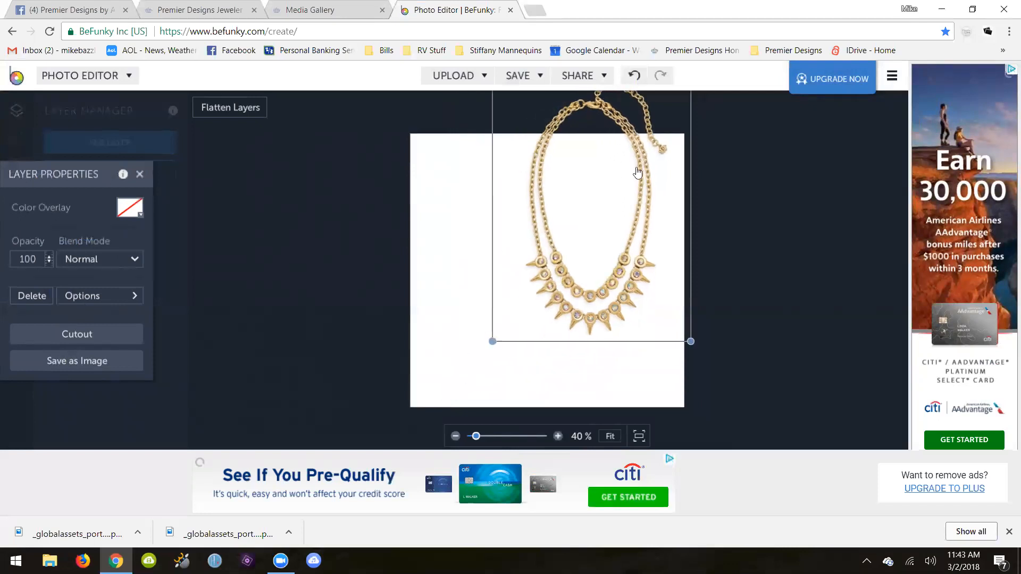
left_click_drag(633, 176, 583, 245)
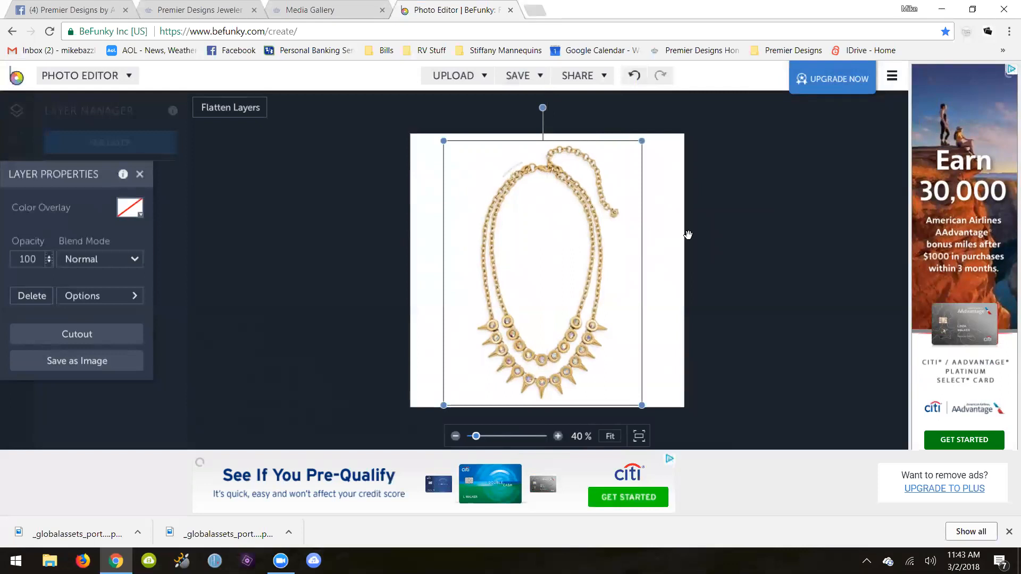
left_click(720, 238)
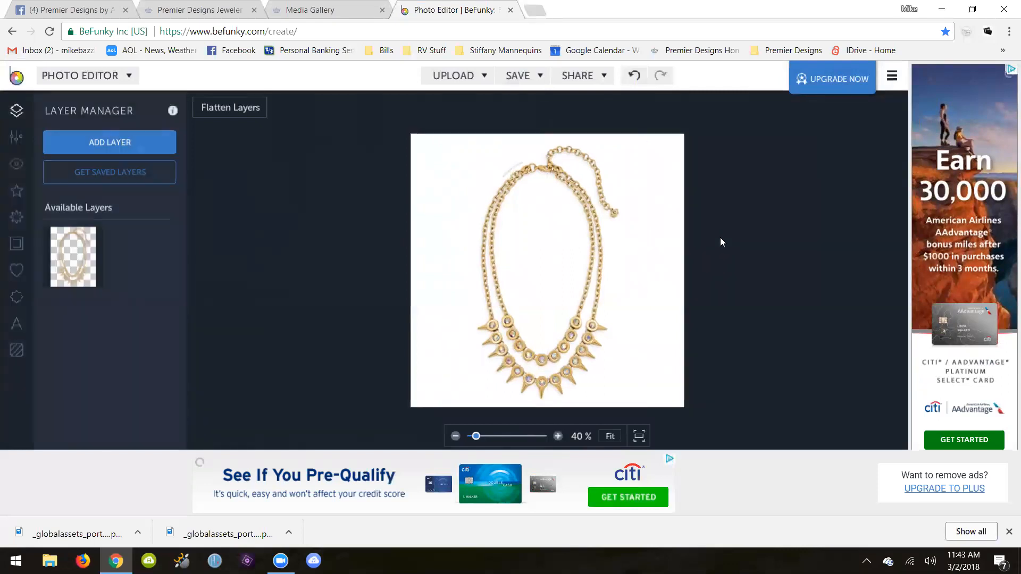
left_click(596, 247)
left_click_drag(592, 245, 605, 247)
left_click(697, 236)
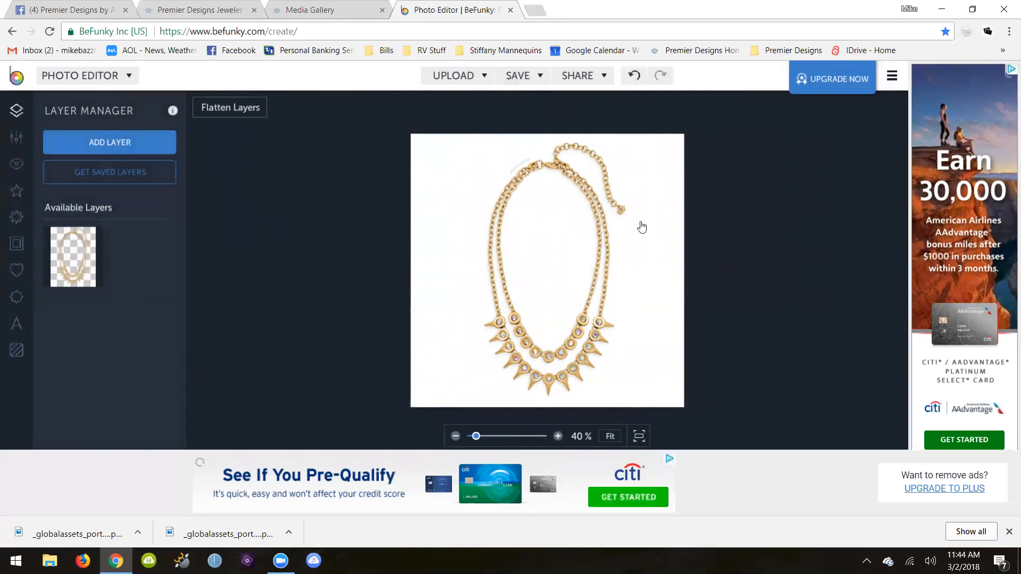
- Save the necklace image to the computer's Desktop as a PNG named "Glam Girl"
left_click(529, 78)
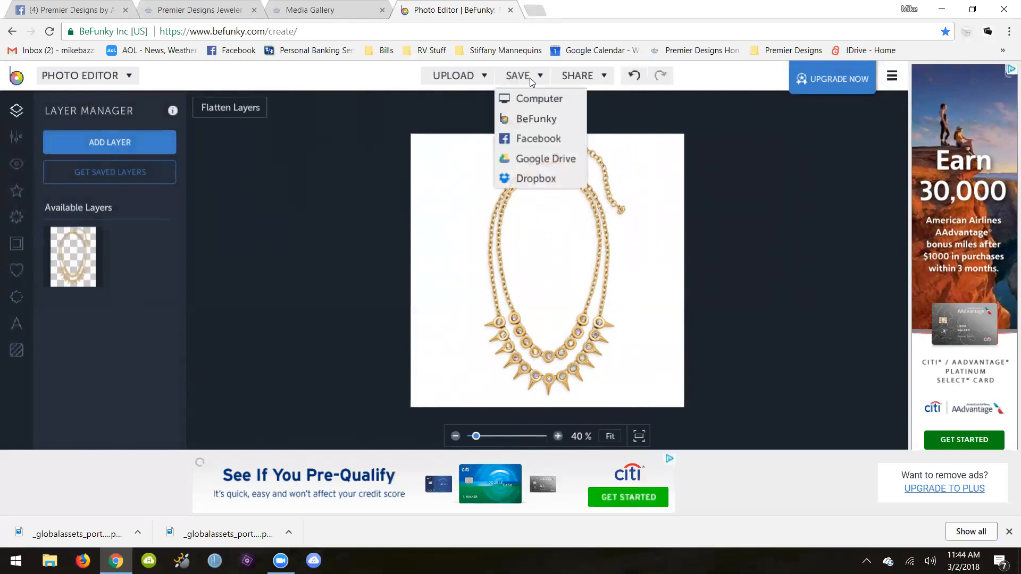
left_click(534, 100)
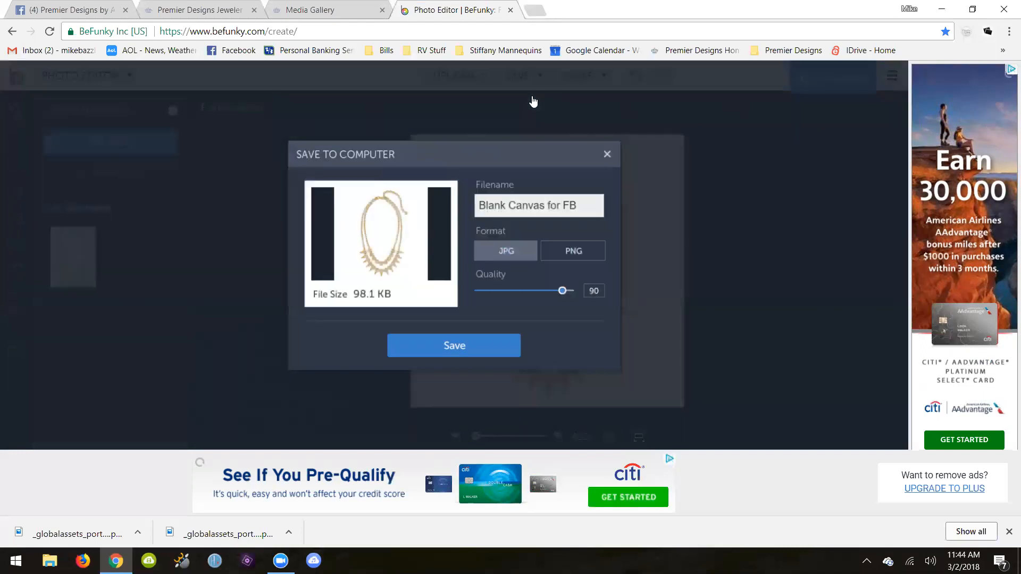
left_click_drag(585, 204, 471, 203)
type("Glam Girl")
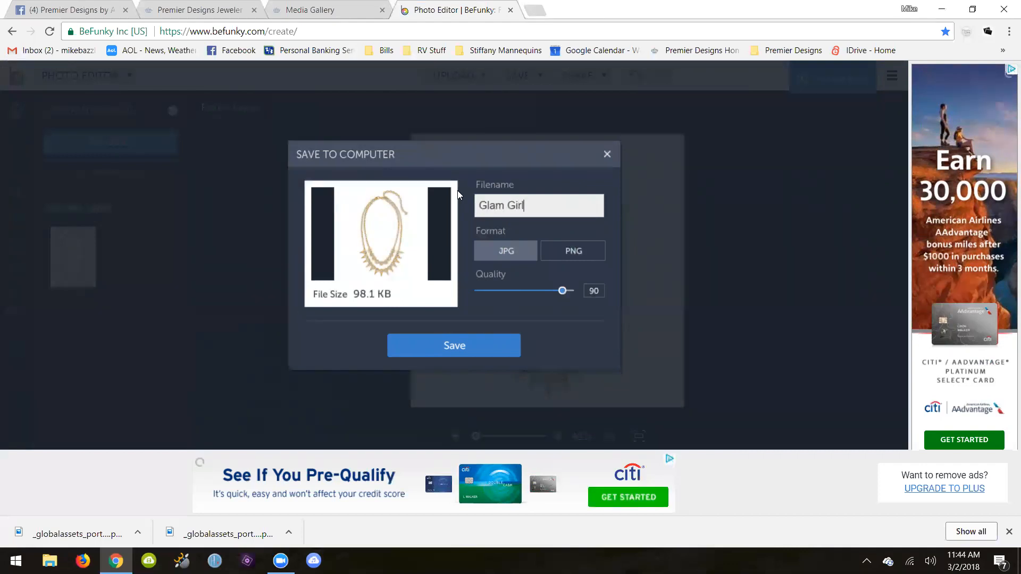
left_click(583, 256)
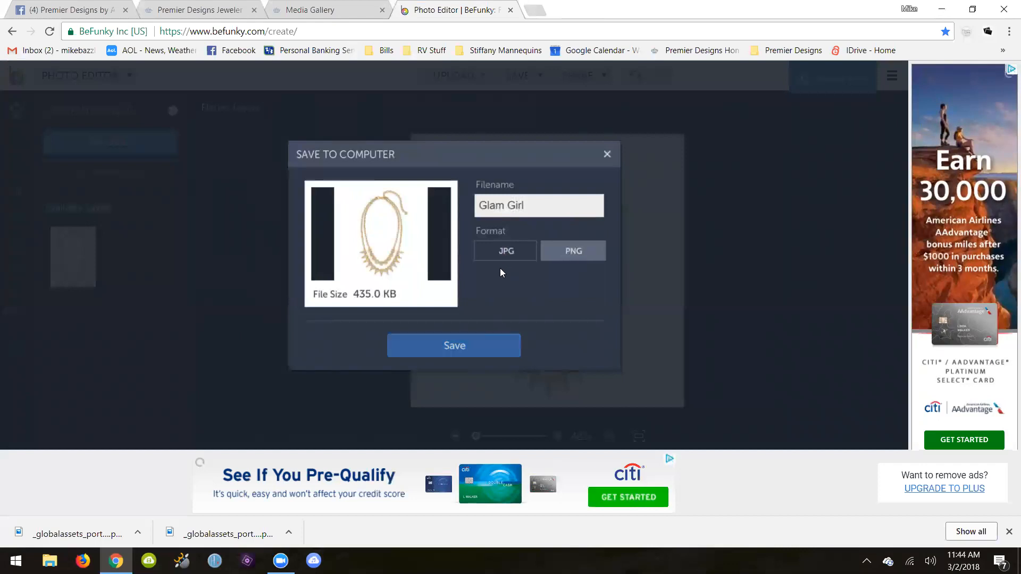
left_click(466, 349)
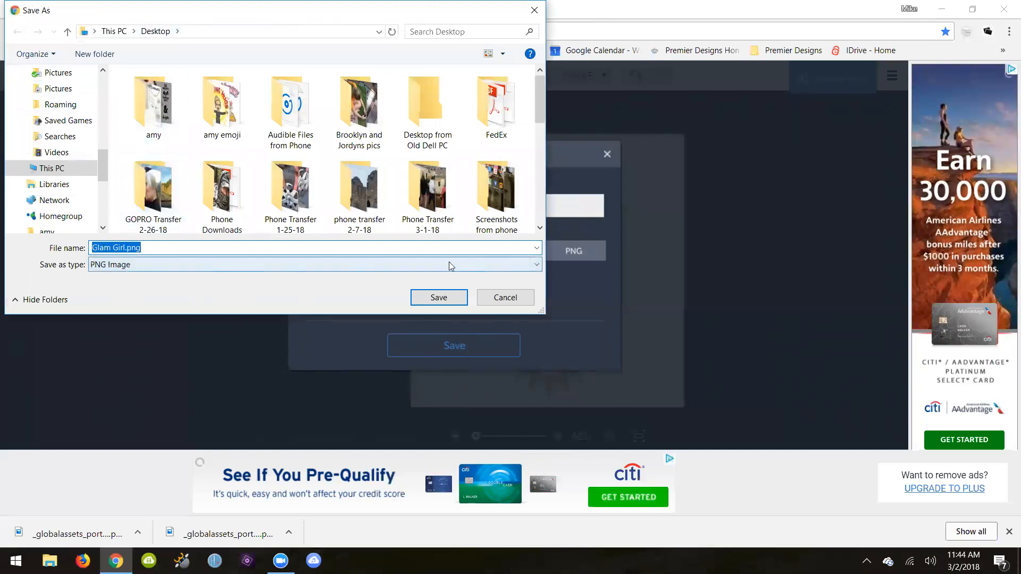
left_click(440, 298)
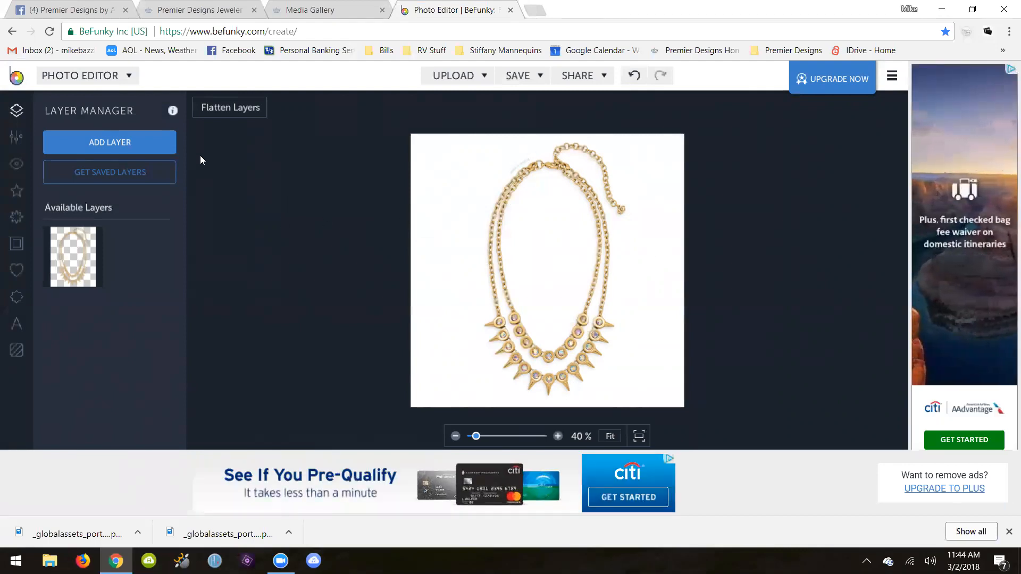
- Add the Desktop file _globalassets_portal-media_media-gallery-images_mg-1743-serene.png as another layer
left_click(152, 144)
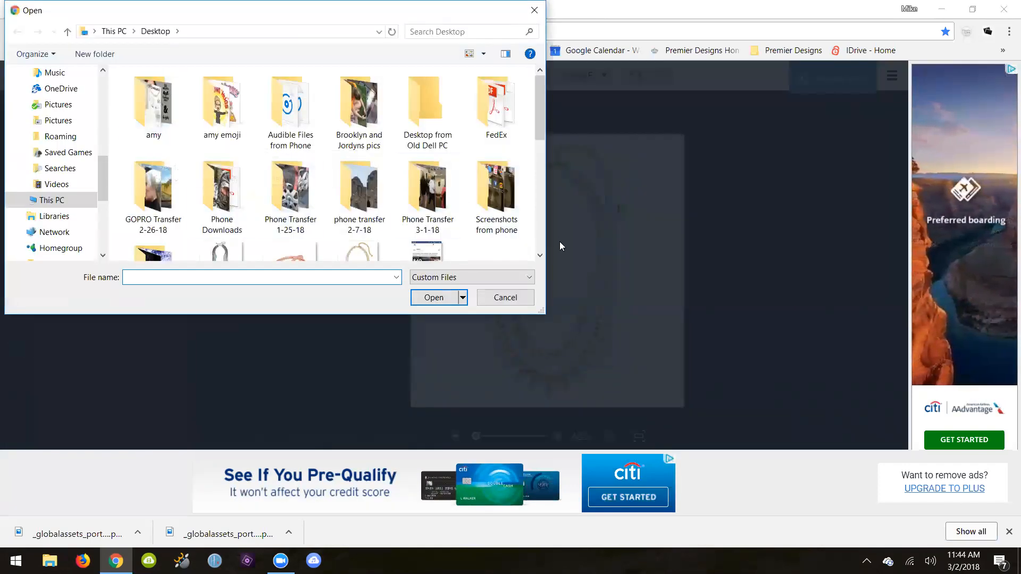
scroll(424, 173, "down", 3)
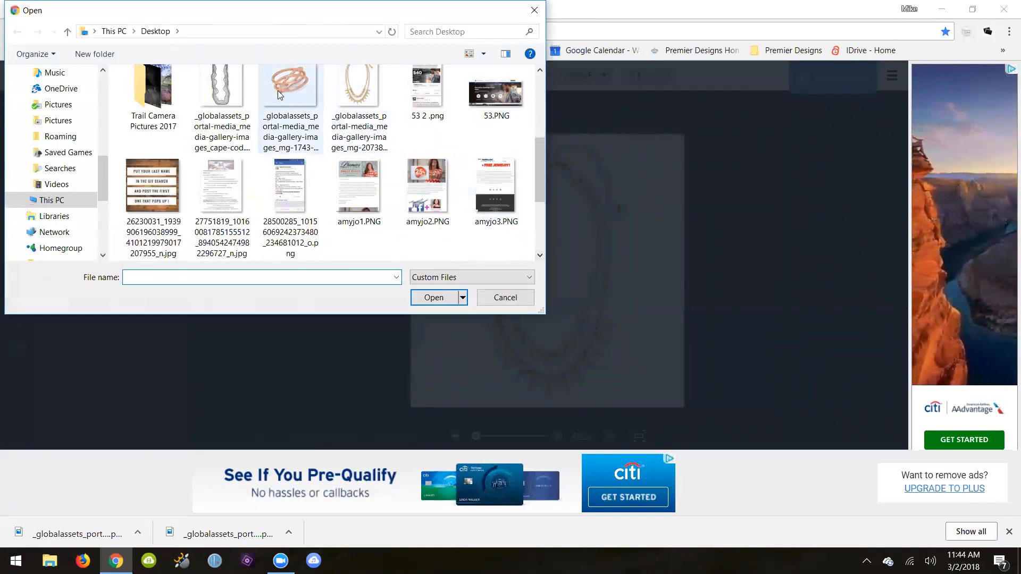
left_click(277, 91)
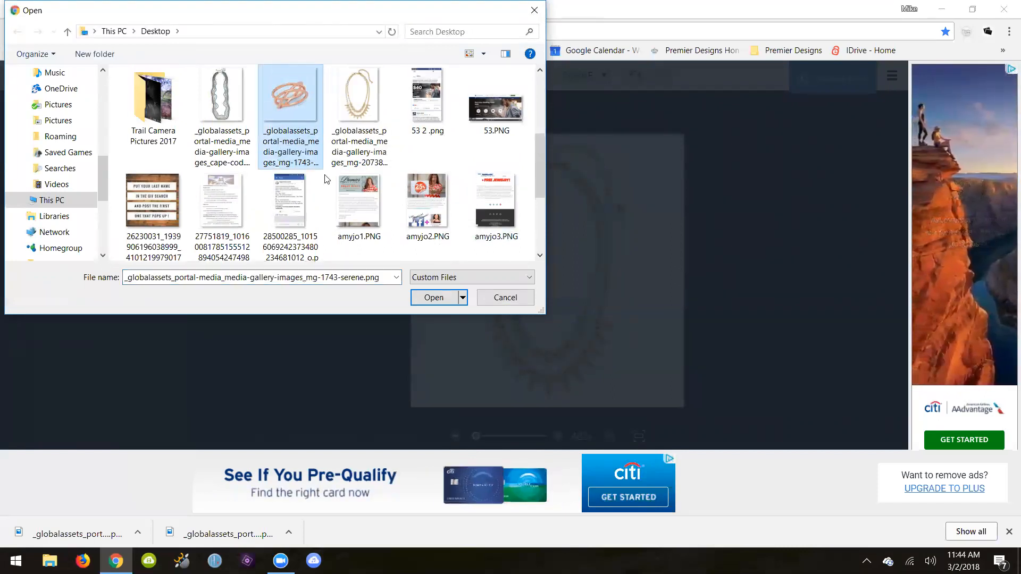
left_click(434, 299)
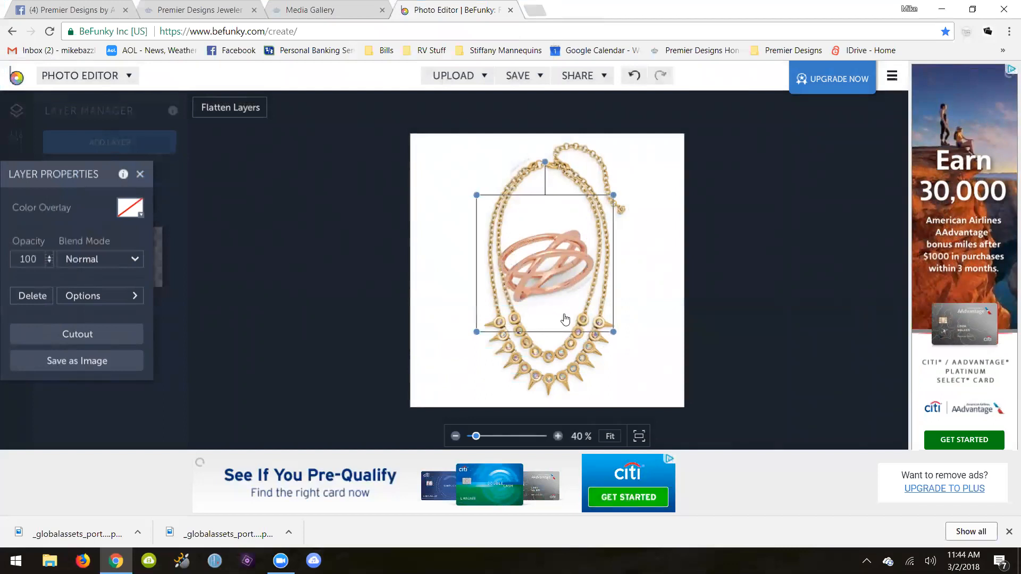
- Delete the necklace layer, leaving only the ring on the white canvas
left_click(576, 363)
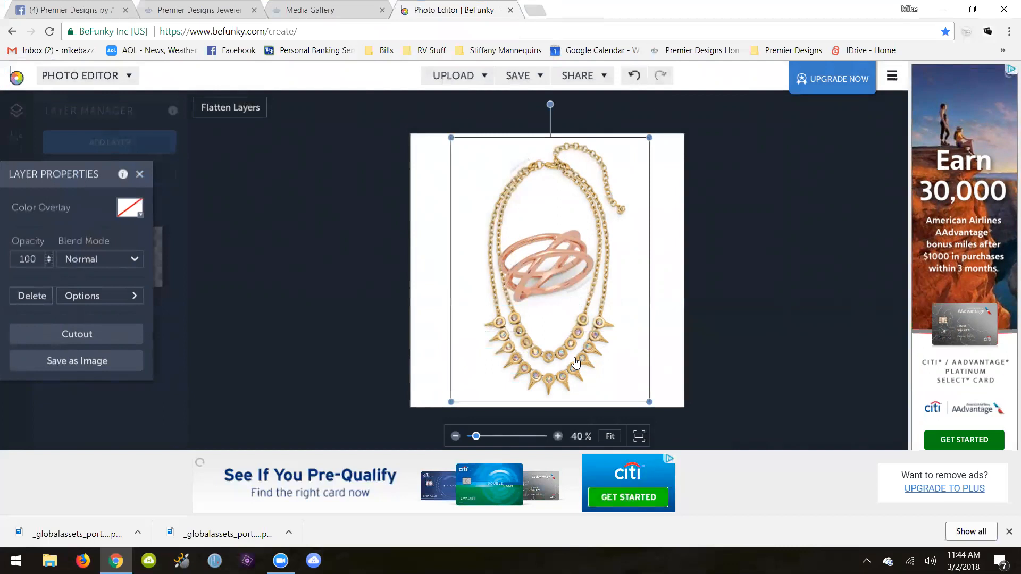
key("Delete")
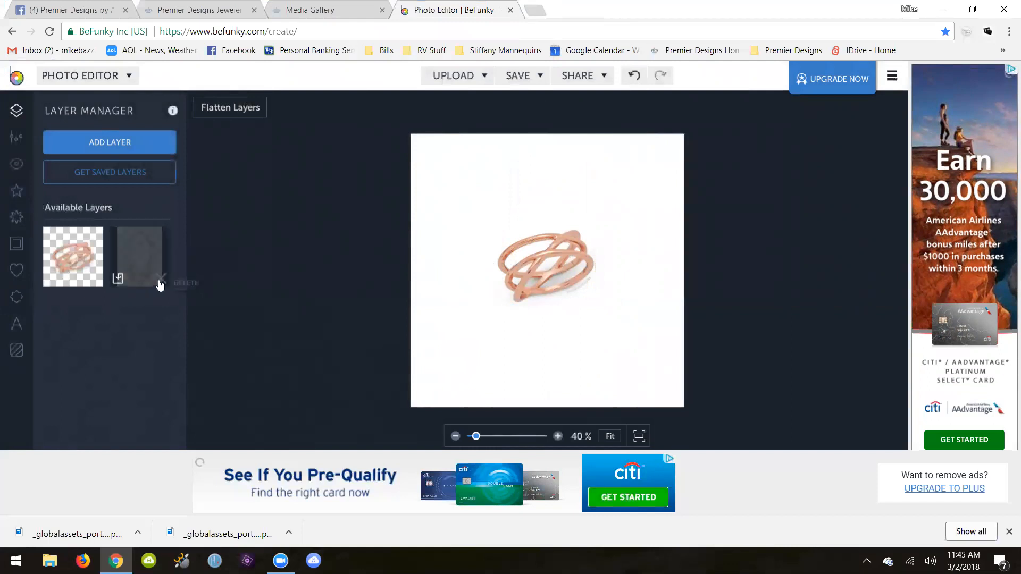
left_click(160, 282)
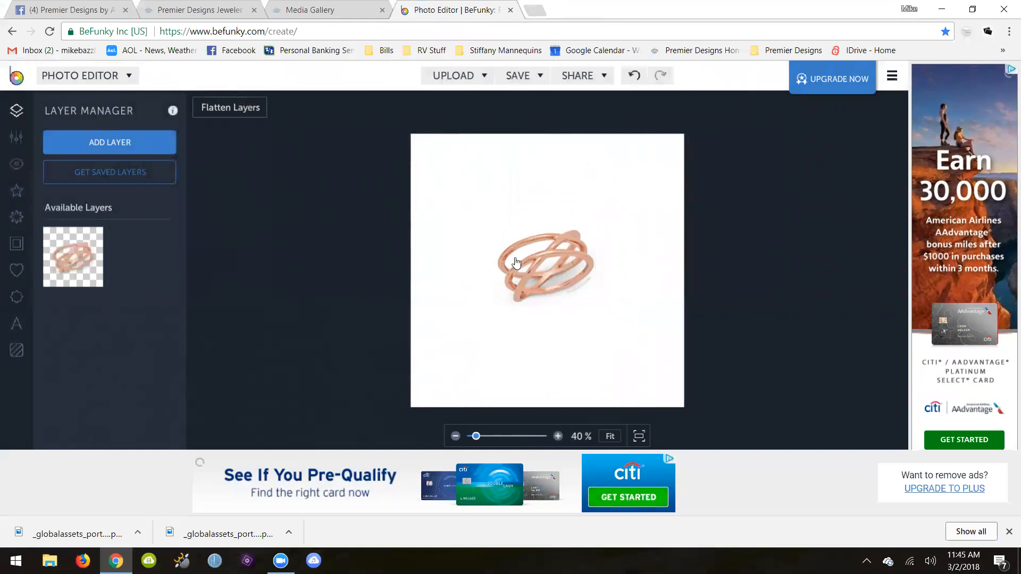
- Enlarge the ring layer until the ring nearly spans the canvas width, and center it with the Premier Designs watermark inside the canvas
left_click(538, 266)
left_click_drag(614, 196, 751, 108)
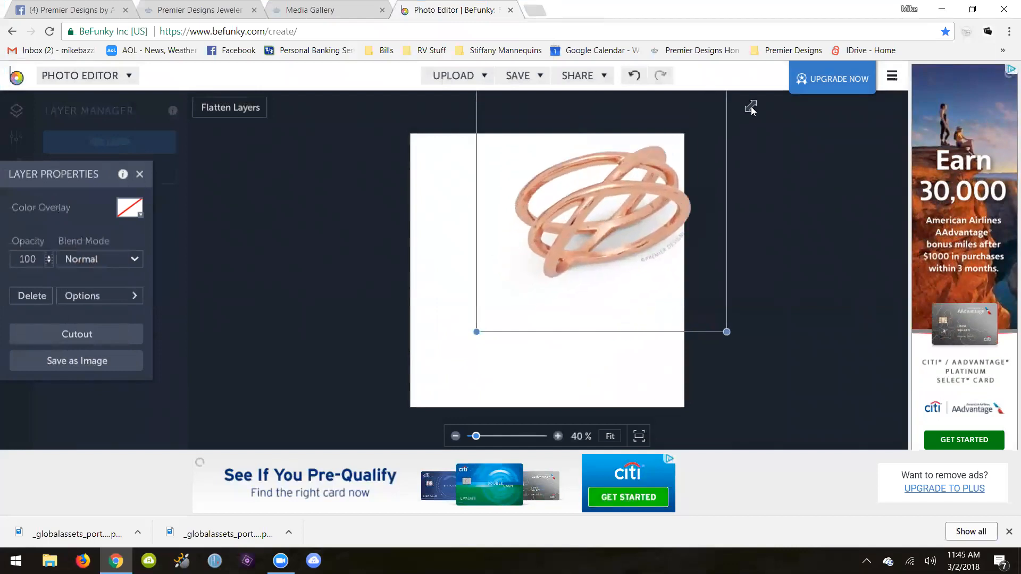
left_click_drag(628, 199, 562, 281)
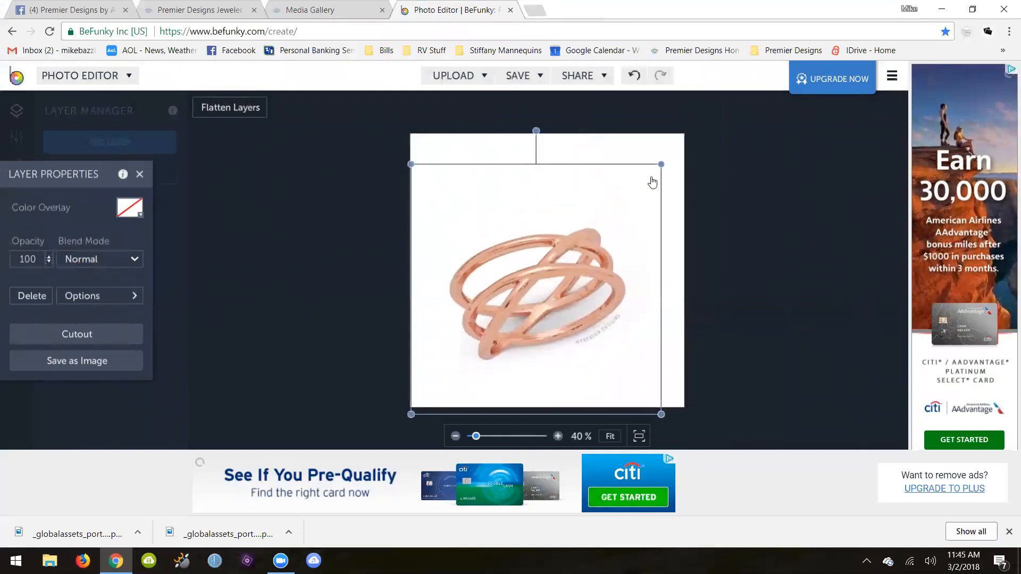
left_click_drag(662, 164, 723, 113)
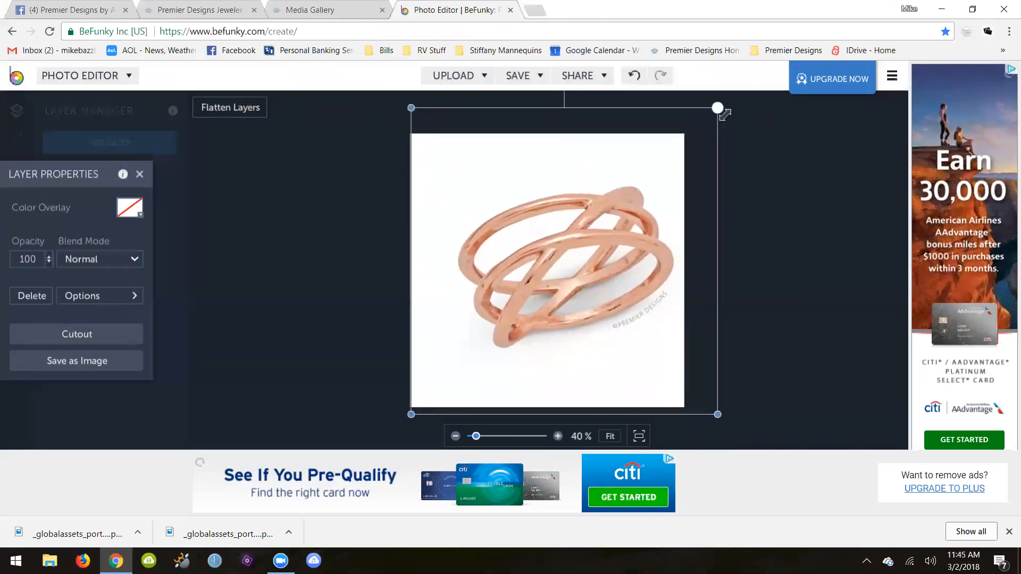
left_click_drag(634, 213, 605, 217)
left_click_drag(690, 110, 736, 79)
left_click_drag(606, 224, 592, 251)
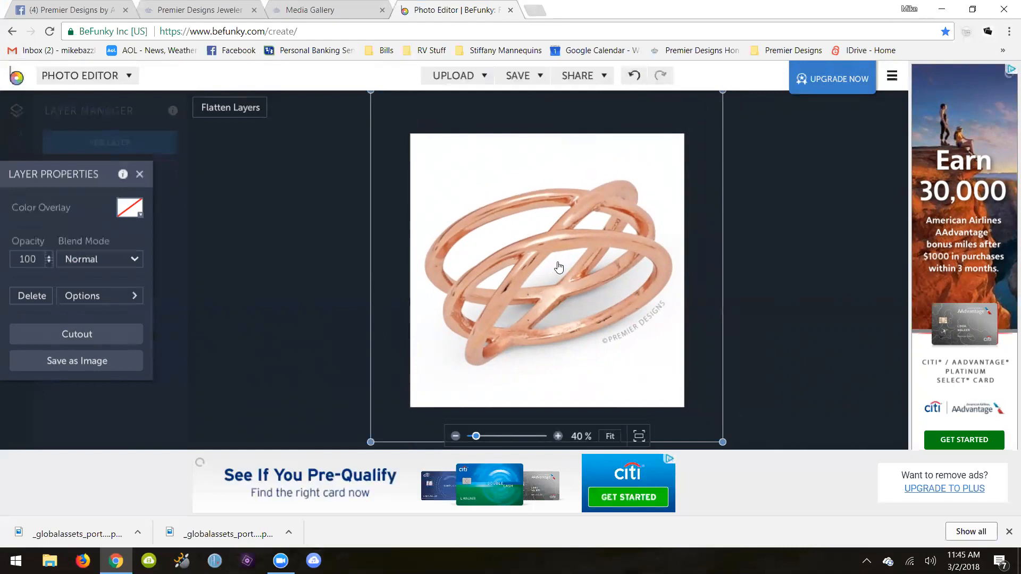
left_click(748, 287)
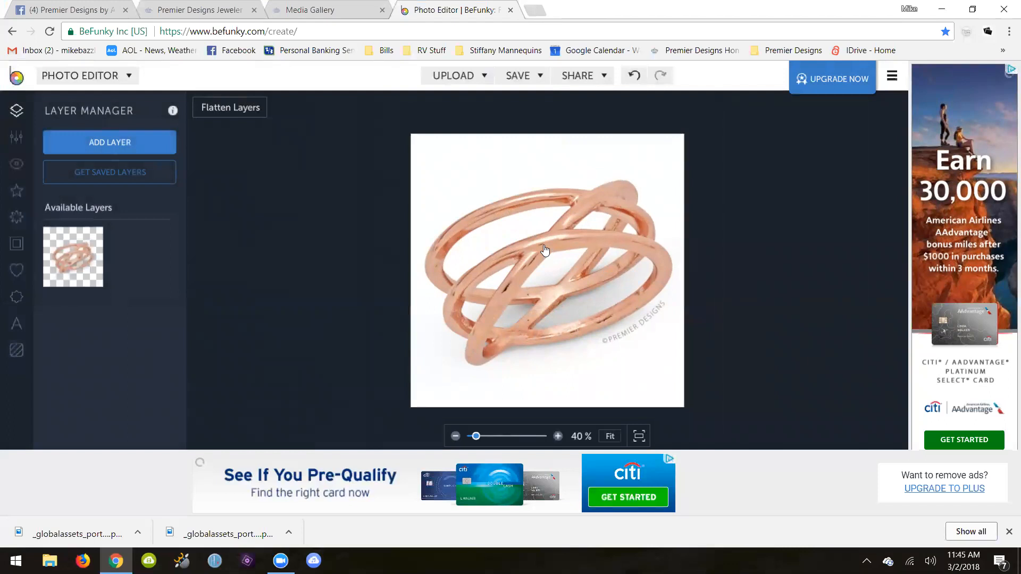
- Save the ring image to the computer's Desktop as a PNG named "Copper Ring"
left_click(538, 79)
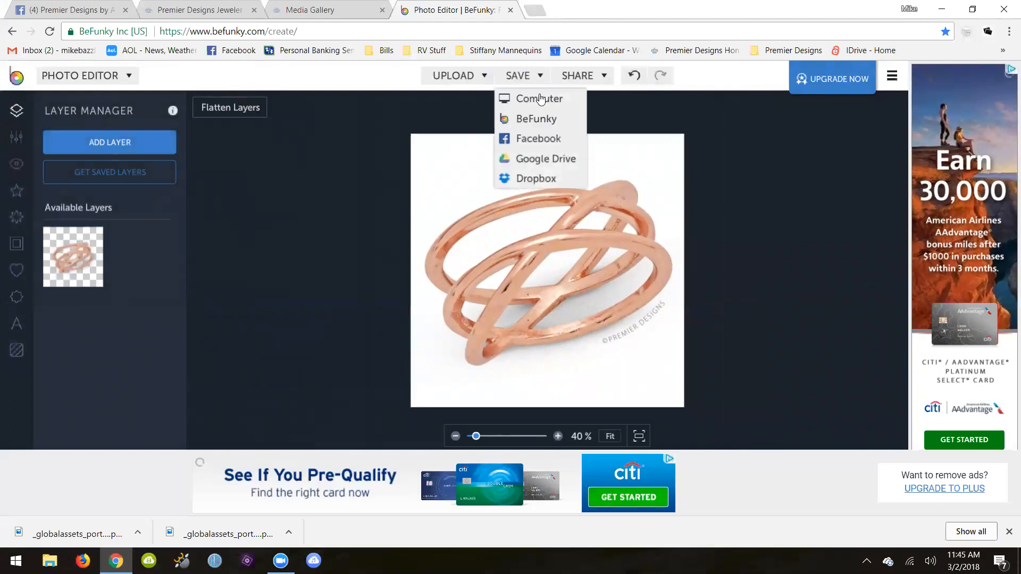
left_click(539, 100)
double_click(531, 214)
key("BackSpace")
key("BackSpace")
key("BackSpace")
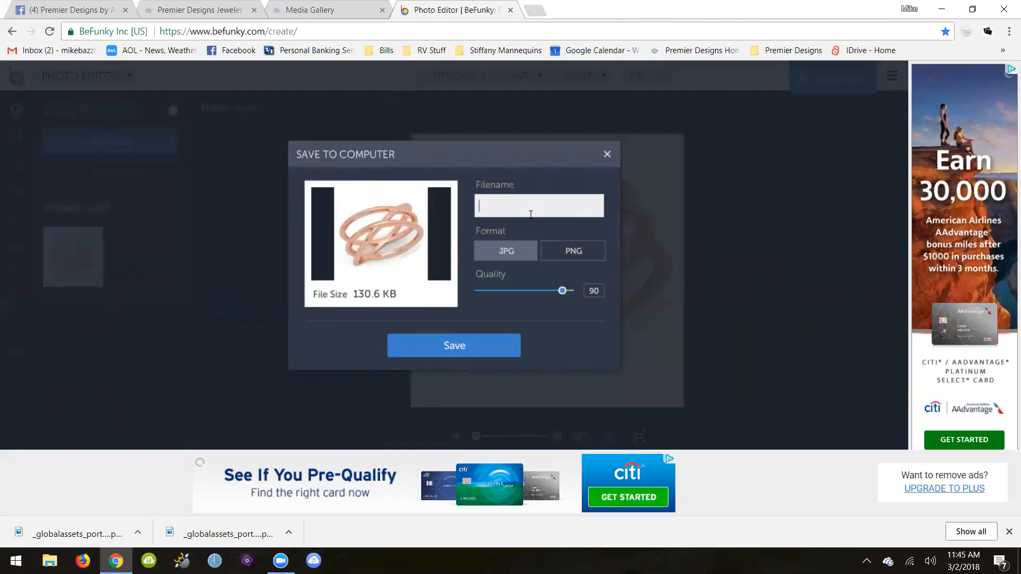
type("copper")
key("BackSpace")
key("BackSpace")
key("BackSpace")
key("BackSpace")
key("BackSpace")
key("BackSpace")
key("BackSpace")
type("Copper")
left_click(584, 258)
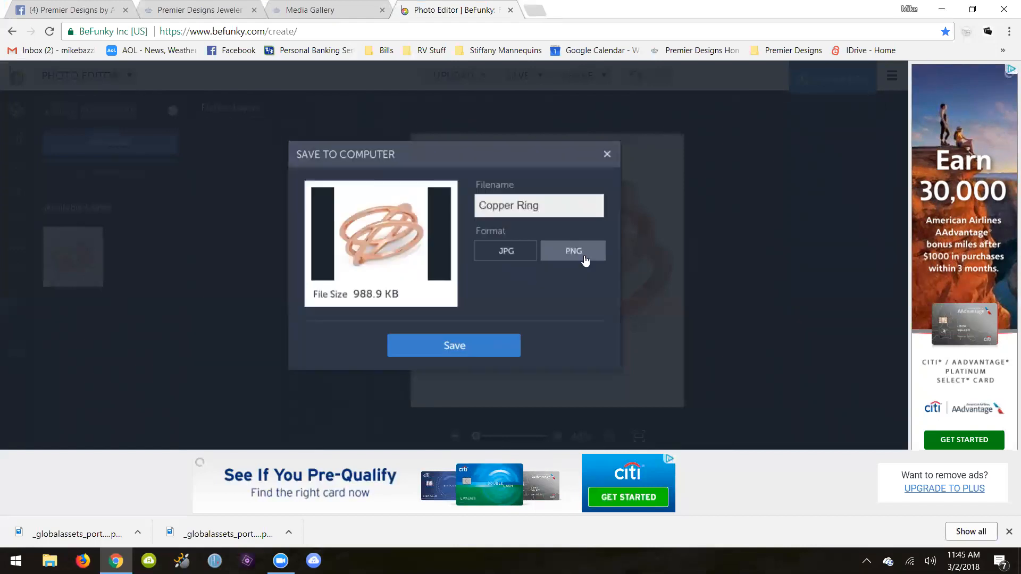
left_click(468, 345)
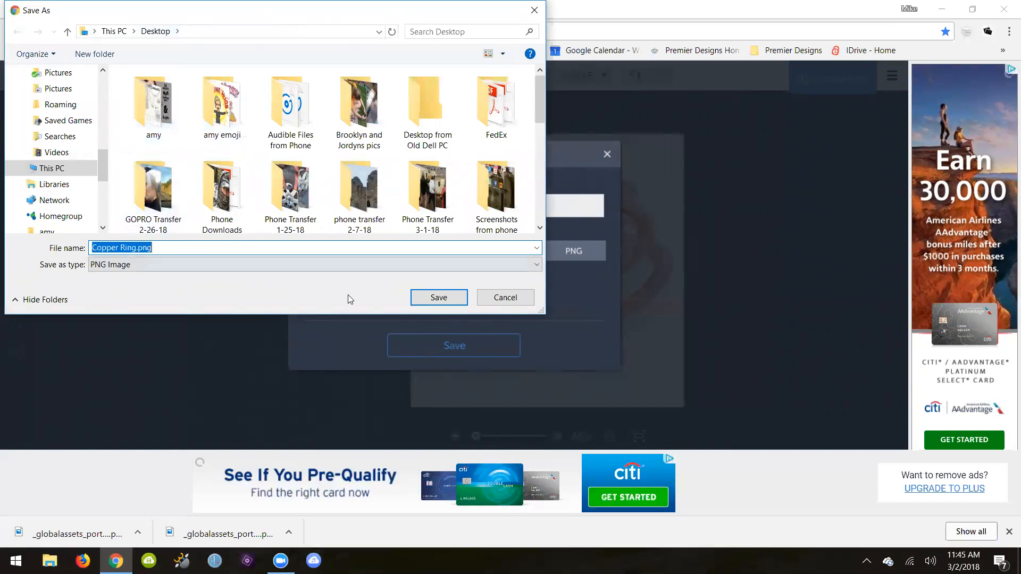
left_click(425, 299)
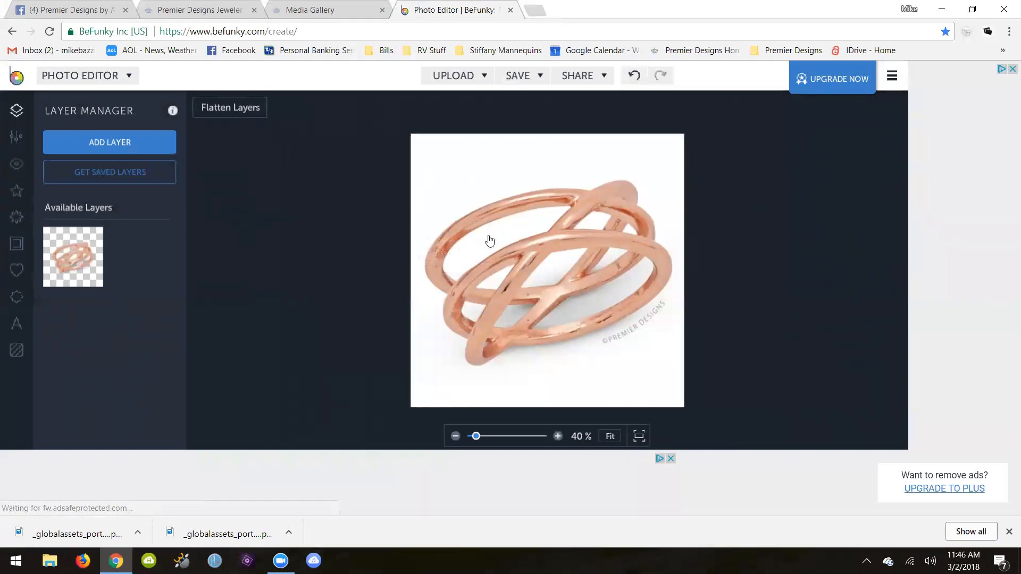
left_click(330, 15)
left_click(202, 13)
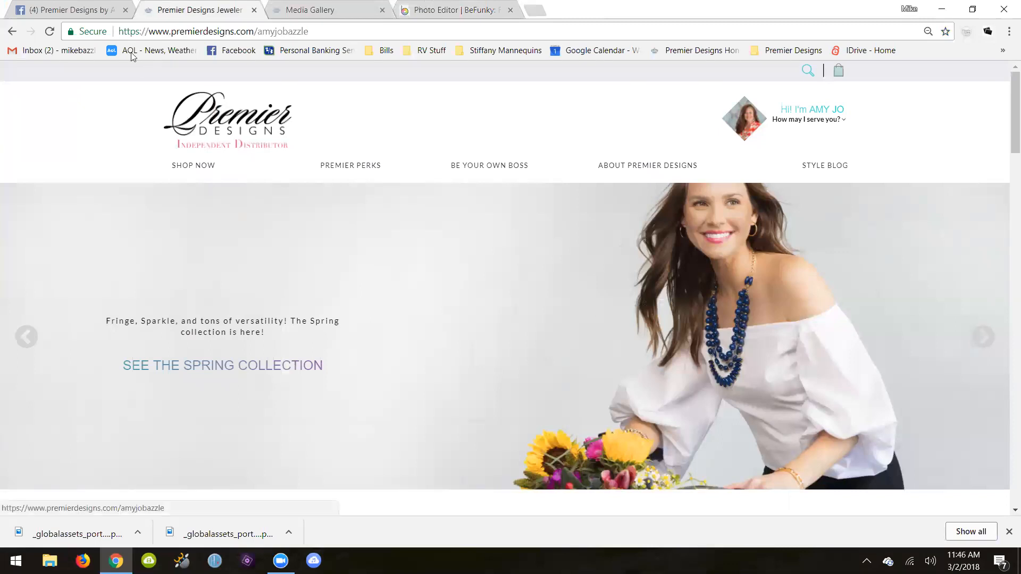
left_click(82, 10)
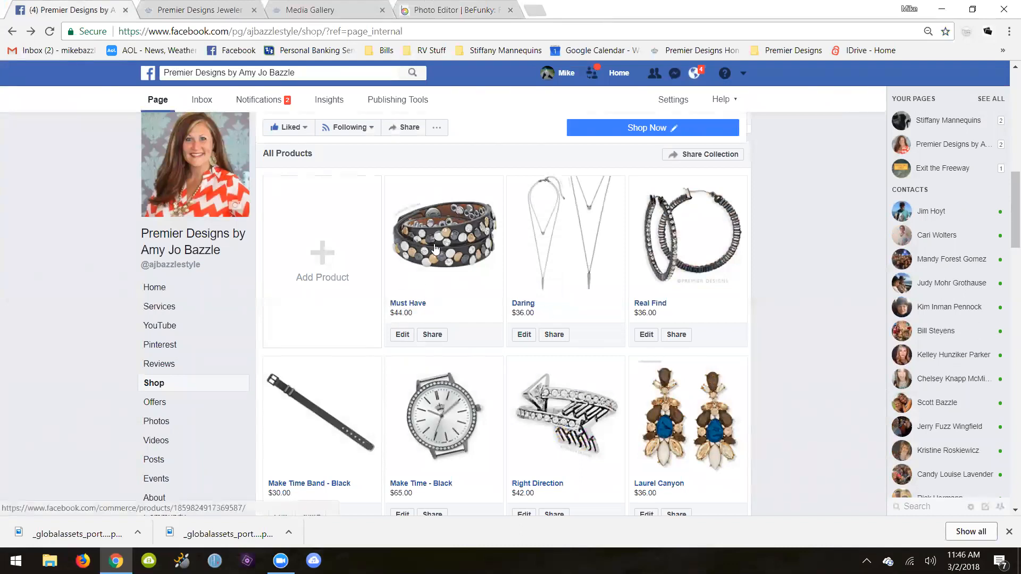
- Switch to the Premier Designs store site, search for "glam girl", and open the Glam Girl necklace's product page
left_click(228, 8)
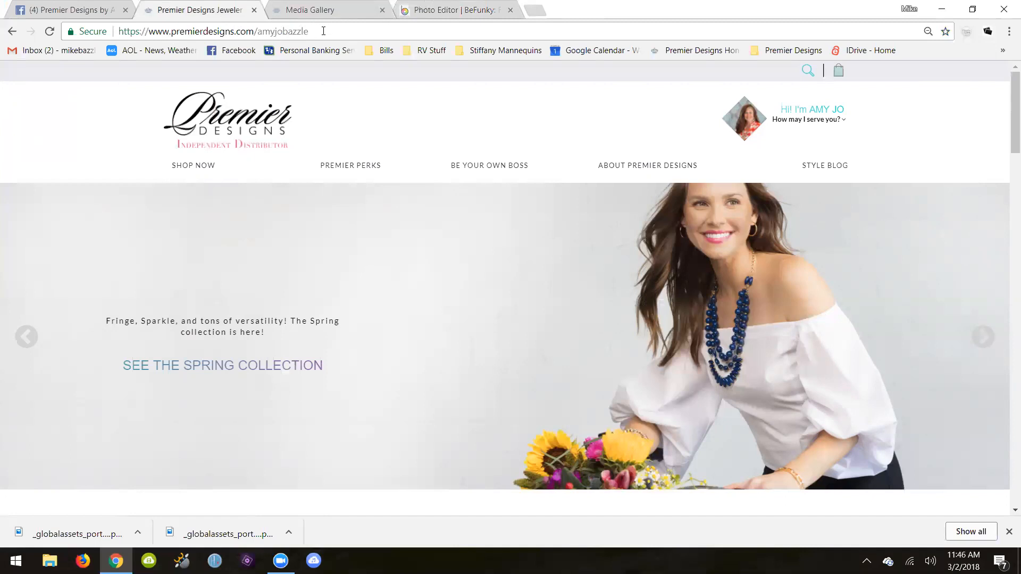
left_click(809, 75)
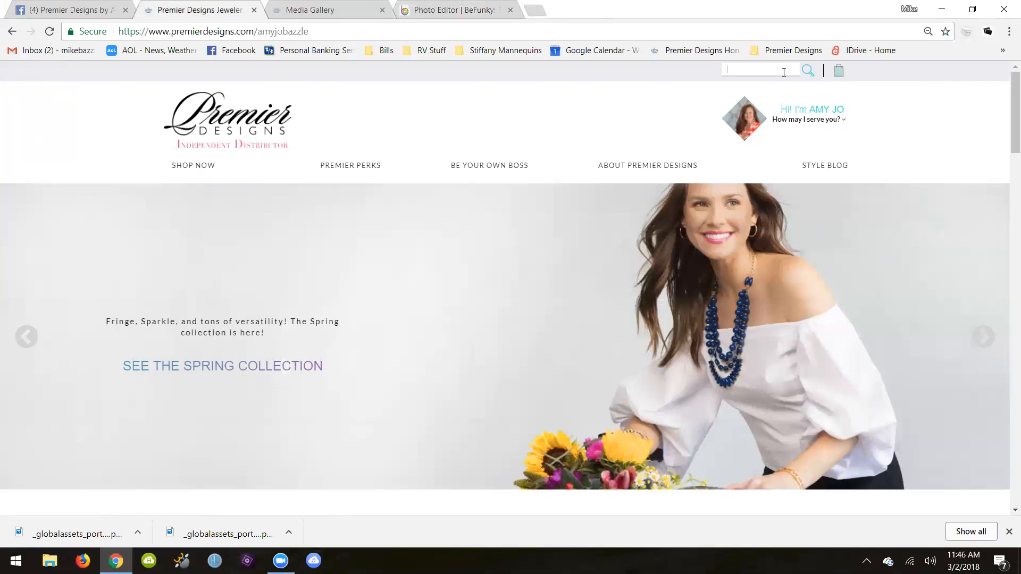
type("glam girl")
left_click(757, 88)
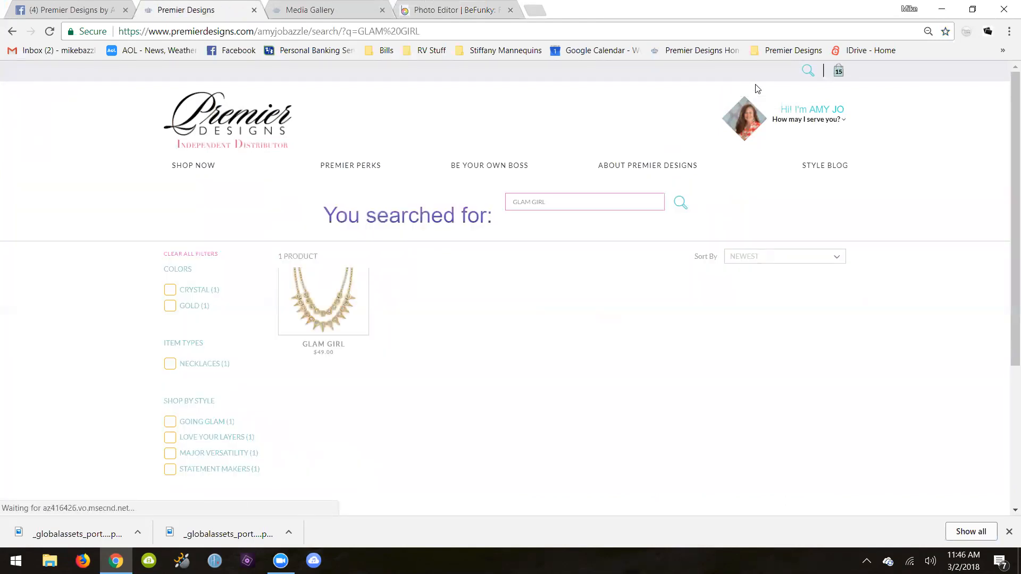
left_click(324, 311)
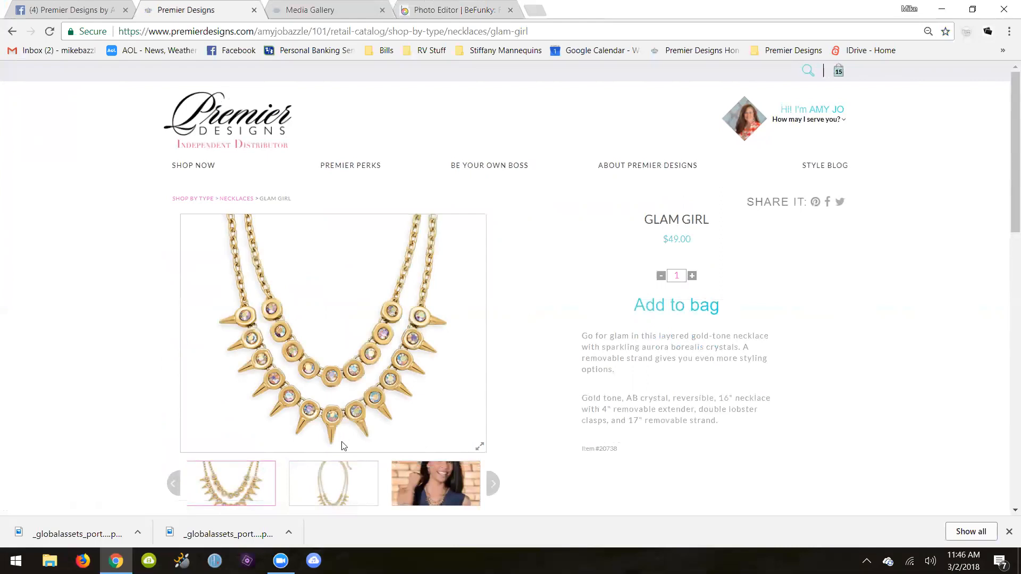
- Show the product photo of the model wearing the necklace and save it to the Desktop as 20738-glamgirl-m.jpg
mouse_move(434, 490)
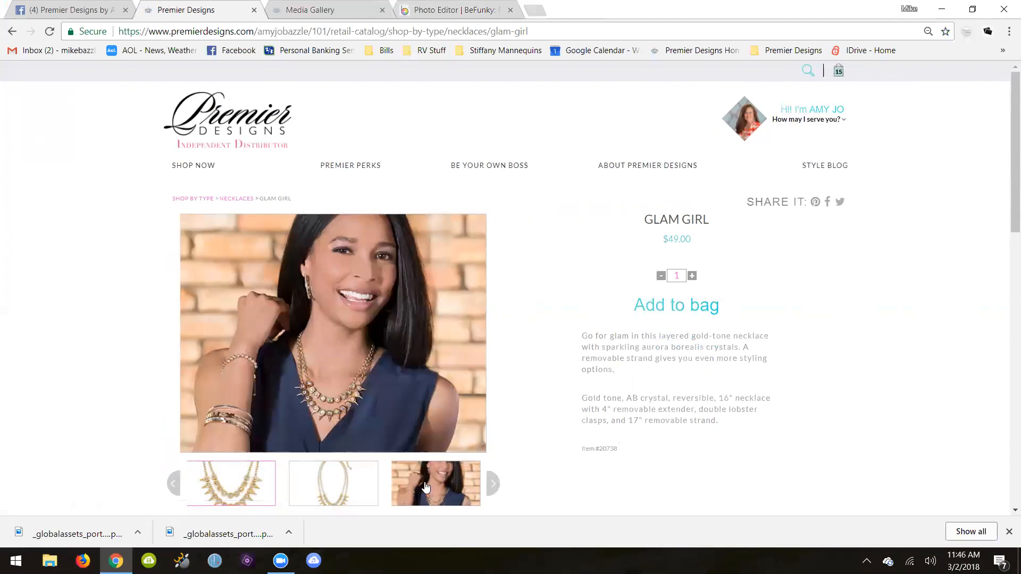
left_click(425, 485)
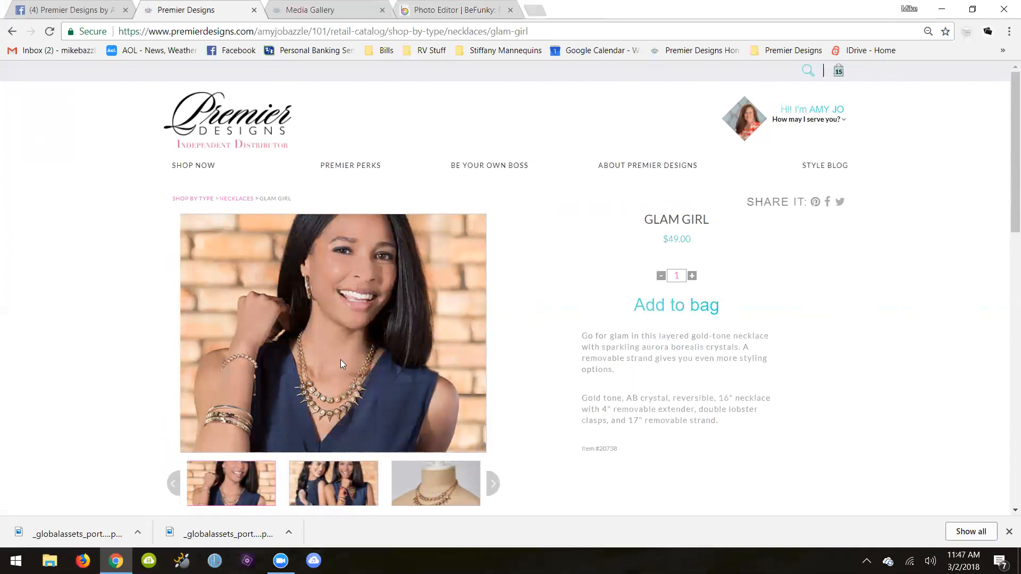
right_click(320, 295)
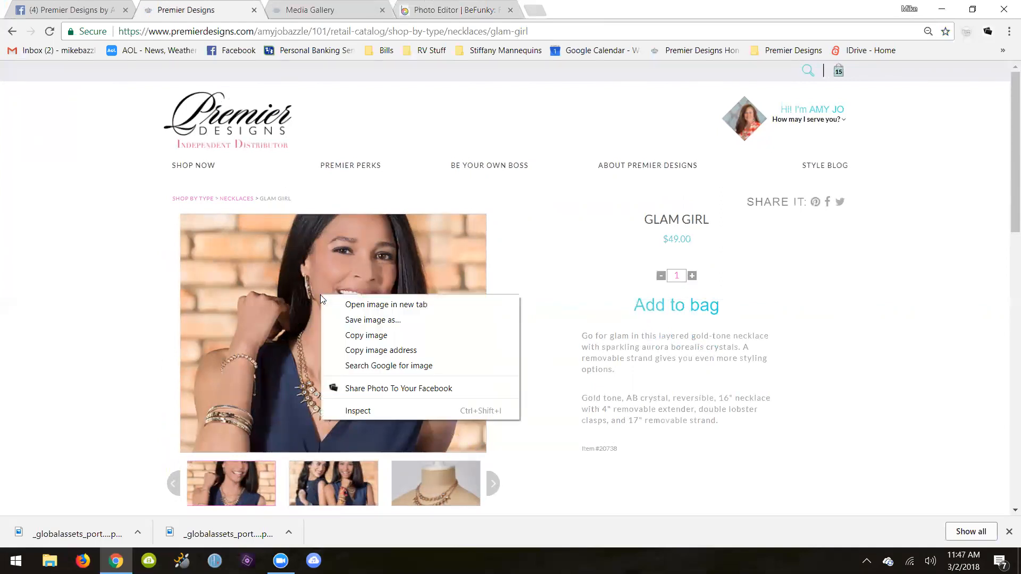
left_click(349, 320)
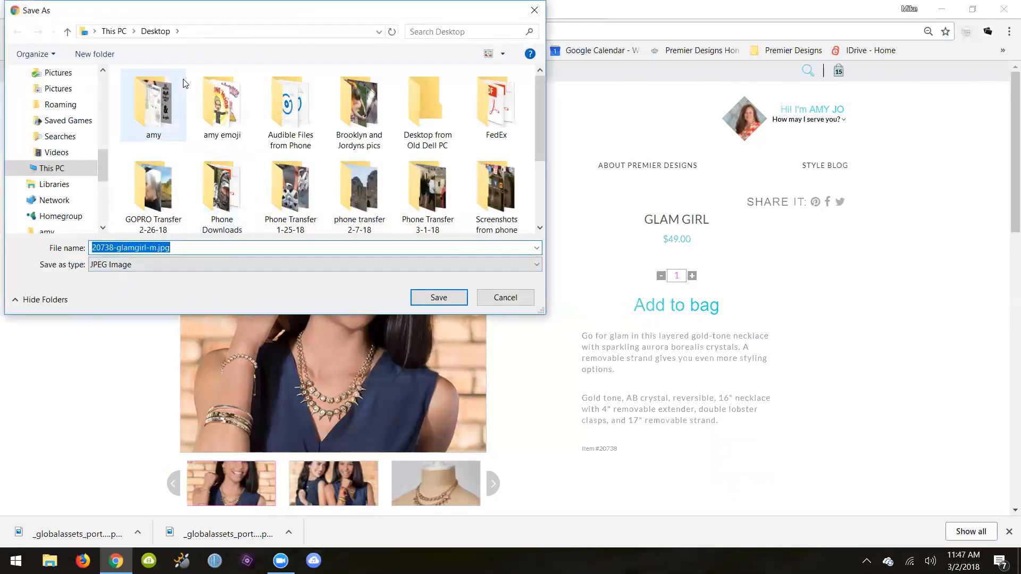
left_click(455, 303)
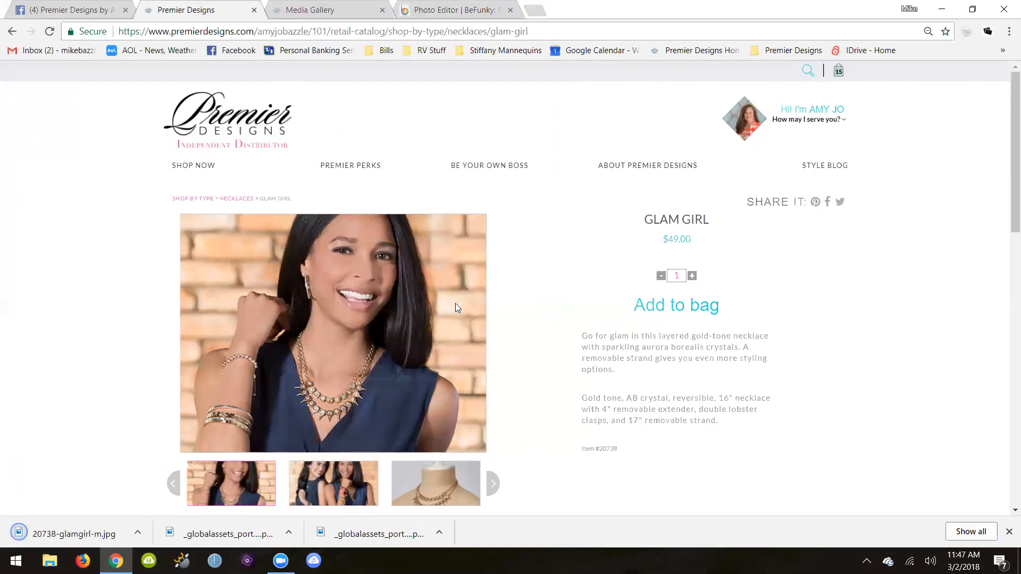
- Switch to the BeFunky photo editor and add the Desktop file 20738-glamgirl-m.jpg as a new layer
left_click(425, 10)
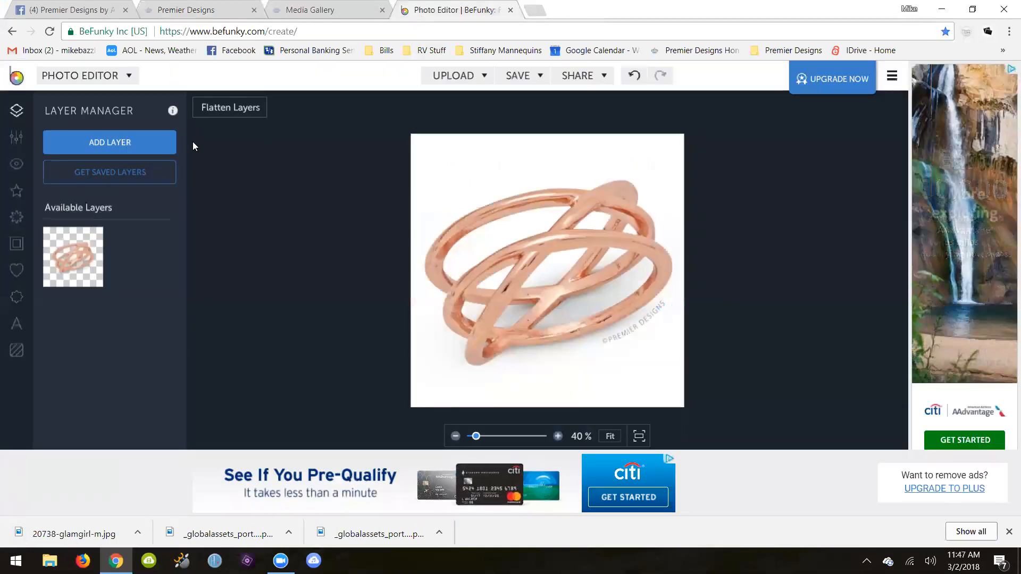
left_click(153, 143)
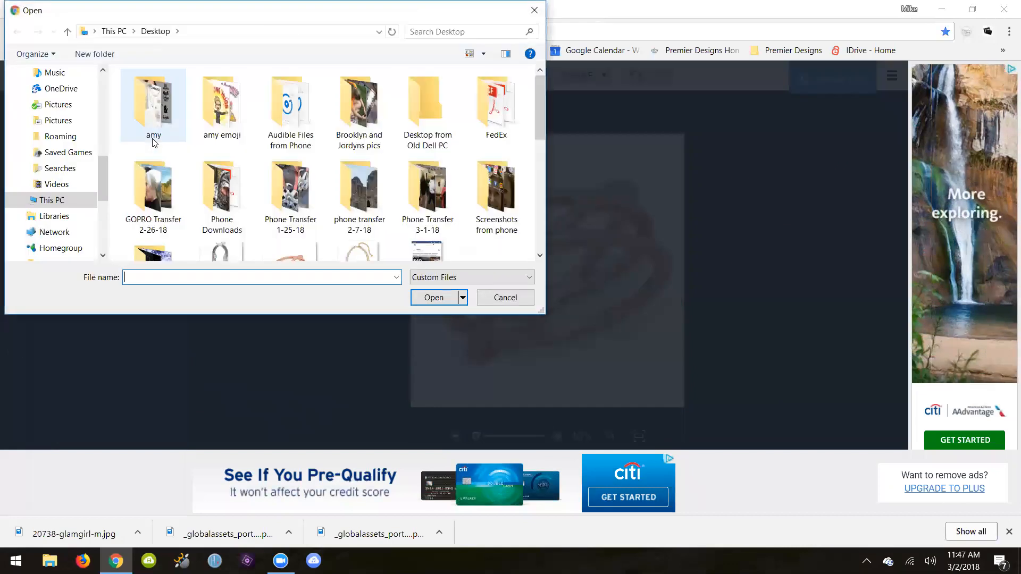
left_click(539, 257)
left_click(538, 256)
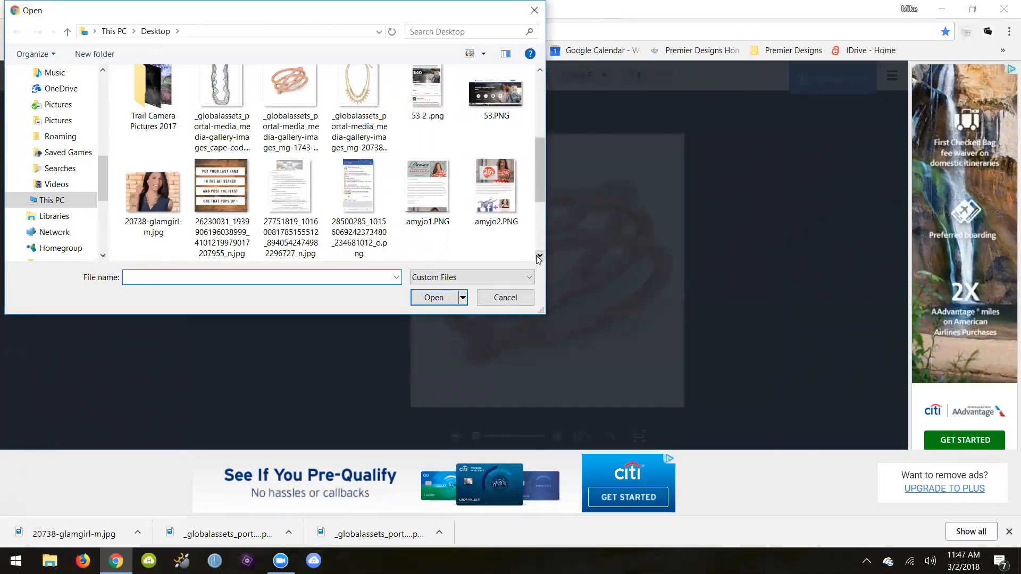
left_click(538, 257)
left_click(154, 128)
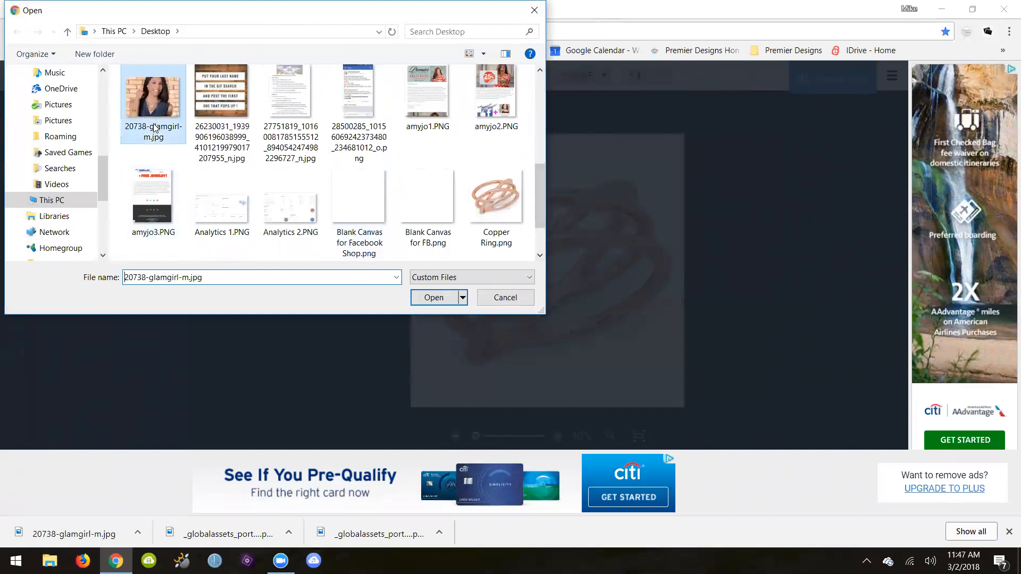
left_click(432, 298)
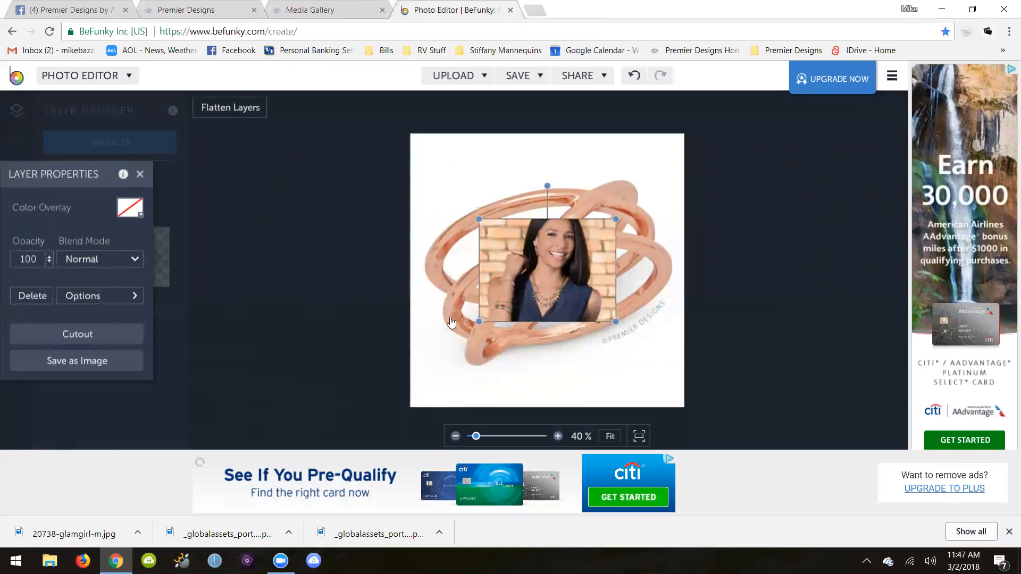
- Delete the ring from the canvas and enlarge the model photo until it nearly spans the canvas width
left_click(644, 252)
key("Delete")
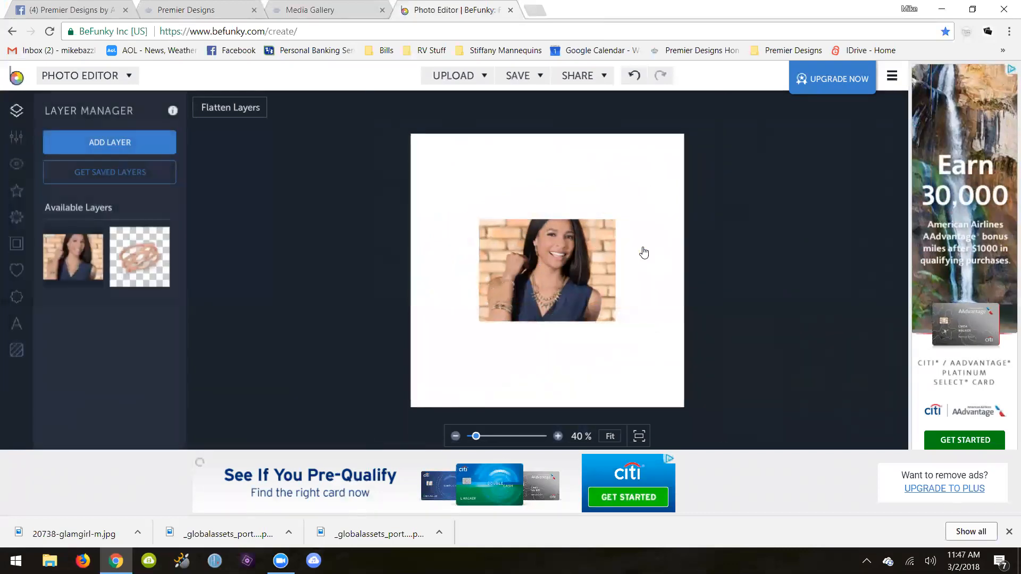
left_click(599, 259)
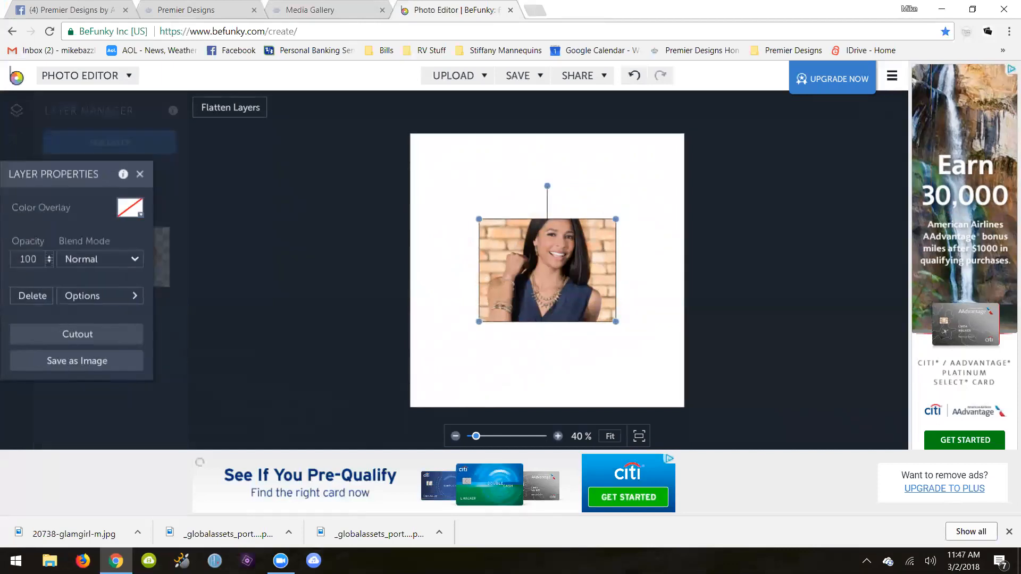
left_click_drag(617, 219, 720, 137)
left_click_drag(652, 194, 599, 233)
mouse_move(664, 175)
left_mouse_down()
mouse_move(702, 149)
mouse_move(674, 167)
left_mouse_up()
left_click(636, 205)
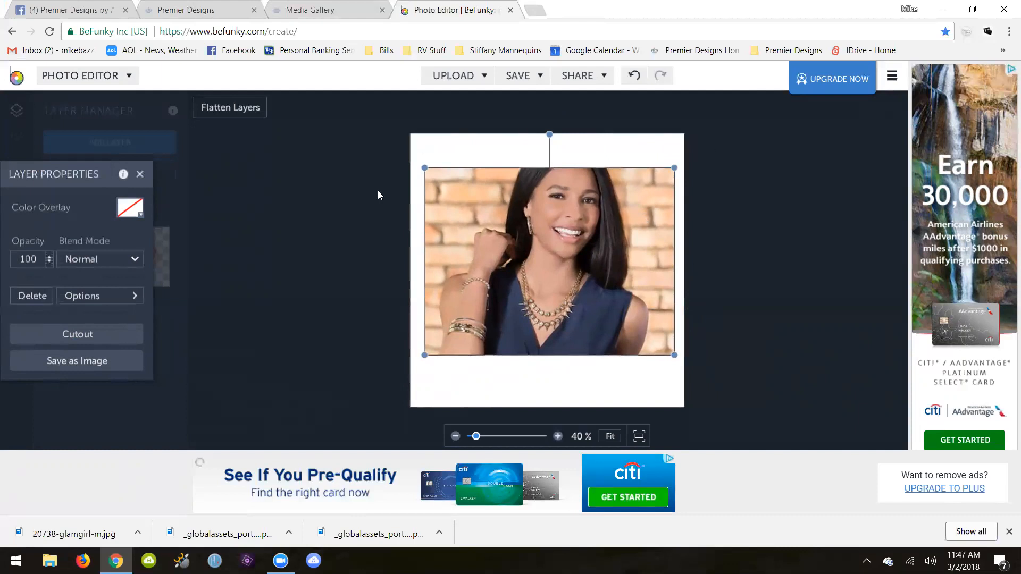
- Enlarge the model photo further until it covers the whole white canvas and overflows on both sides
left_click_drag(425, 357, 375, 440)
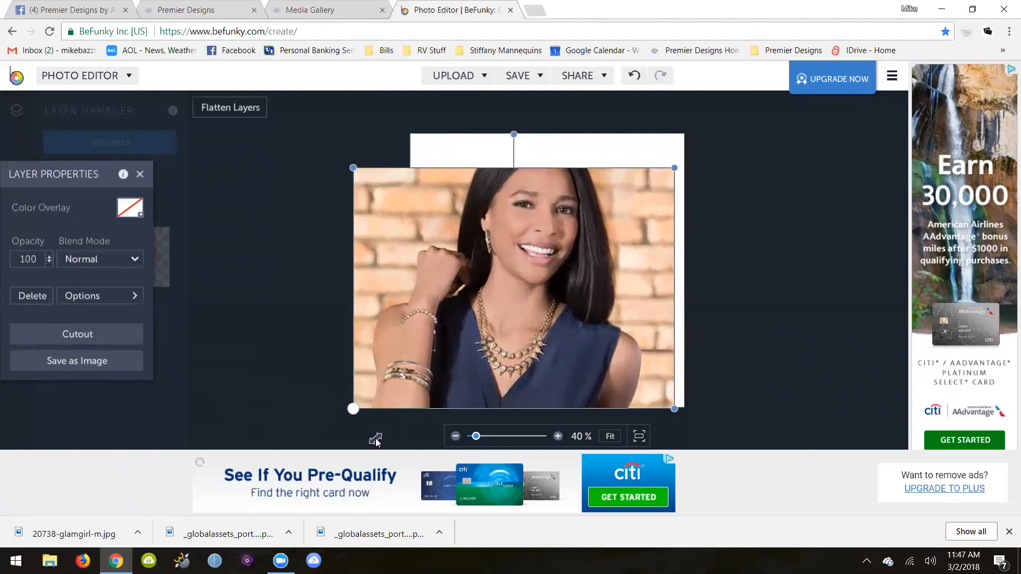
left_click_drag(674, 170, 722, 126)
mouse_move(663, 168)
left_mouse_down()
mouse_move(661, 150)
mouse_move(668, 162)
left_mouse_up()
left_click(766, 223)
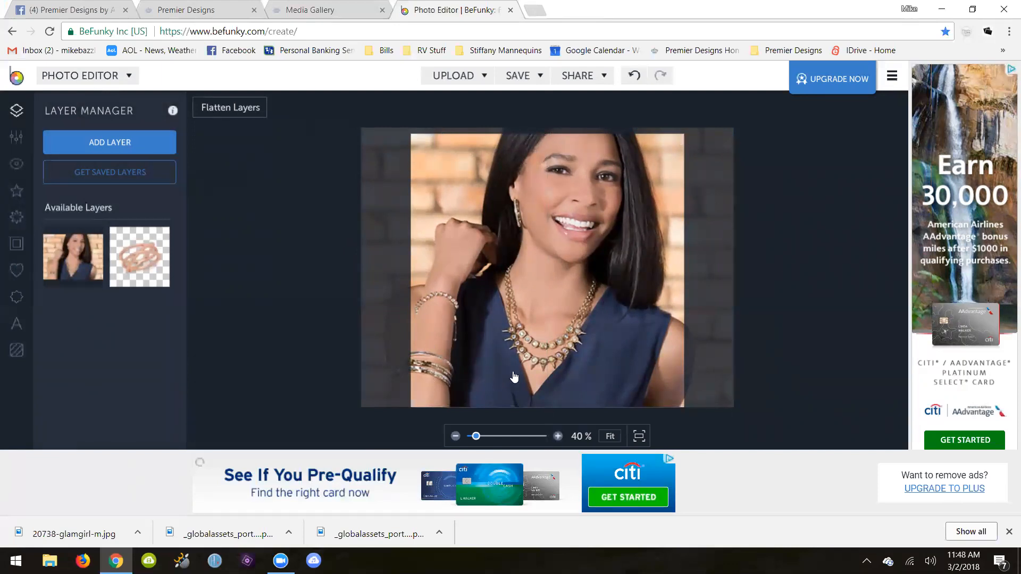
- Enlarge the model photo slightly and reposition it so the necklace is centered and no white canvas shows
left_click_drag(639, 204, 639, 218)
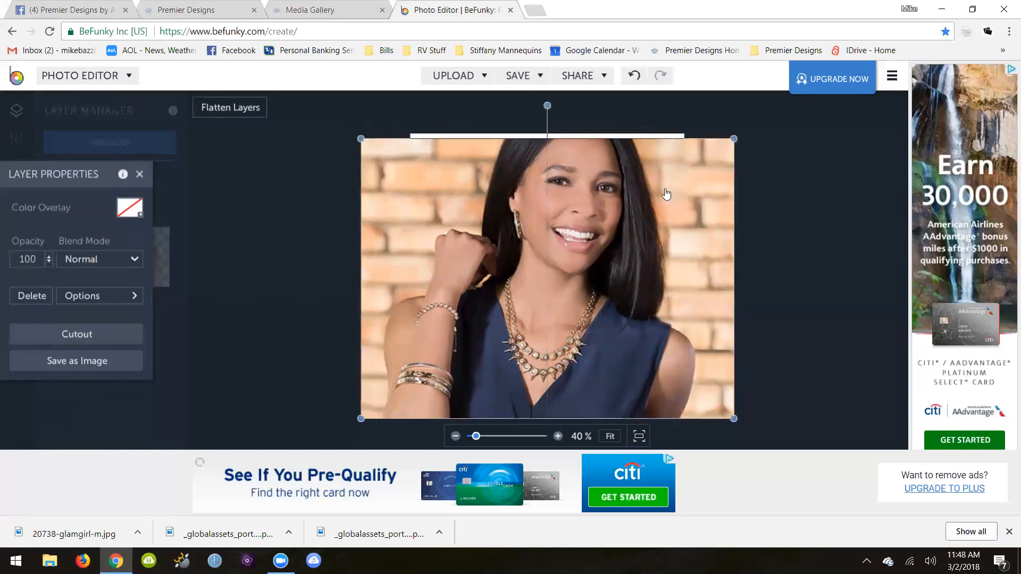
left_click_drag(734, 139, 744, 131)
left_click(779, 239)
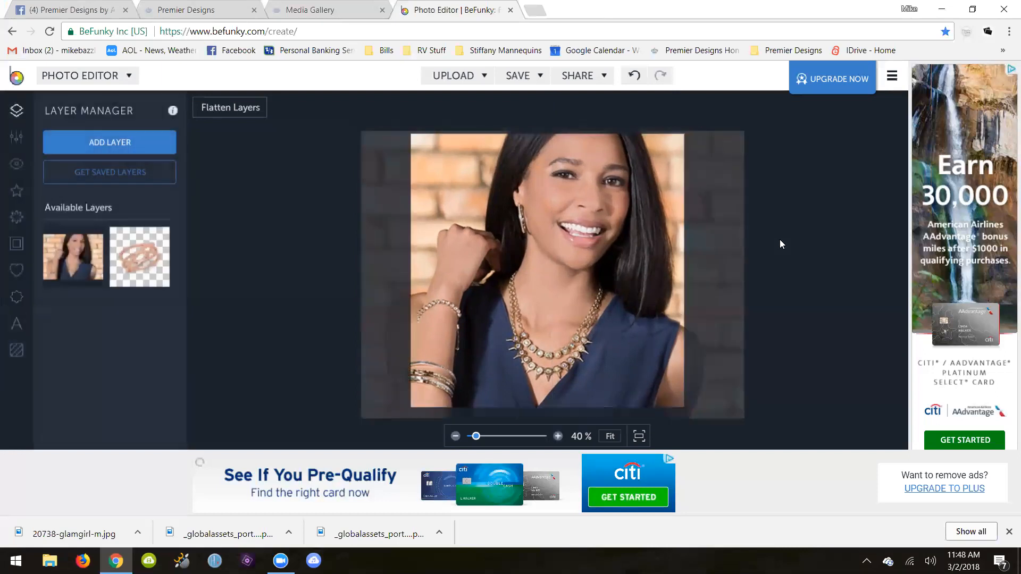
left_click_drag(540, 289, 520, 278)
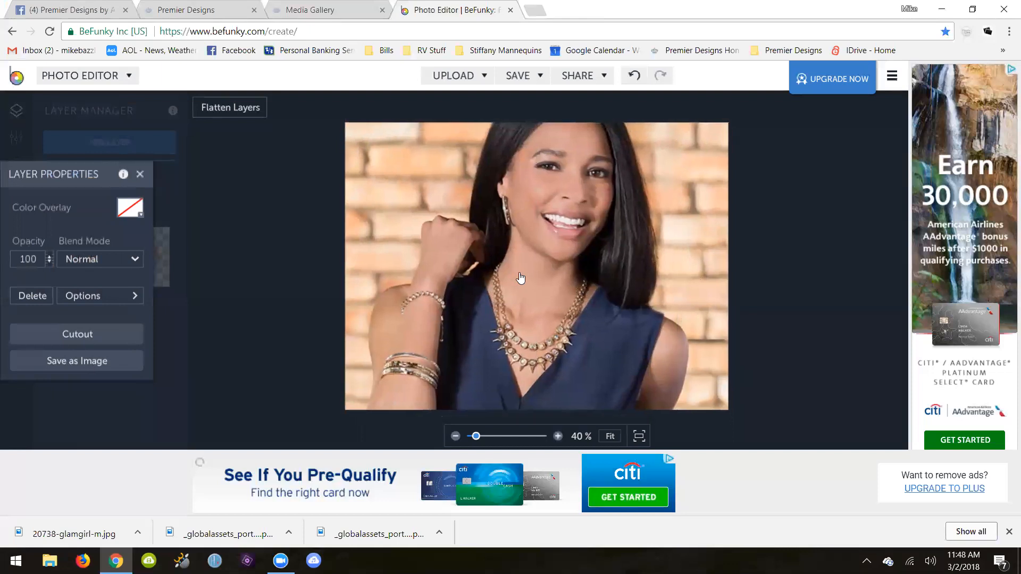
left_click(792, 298)
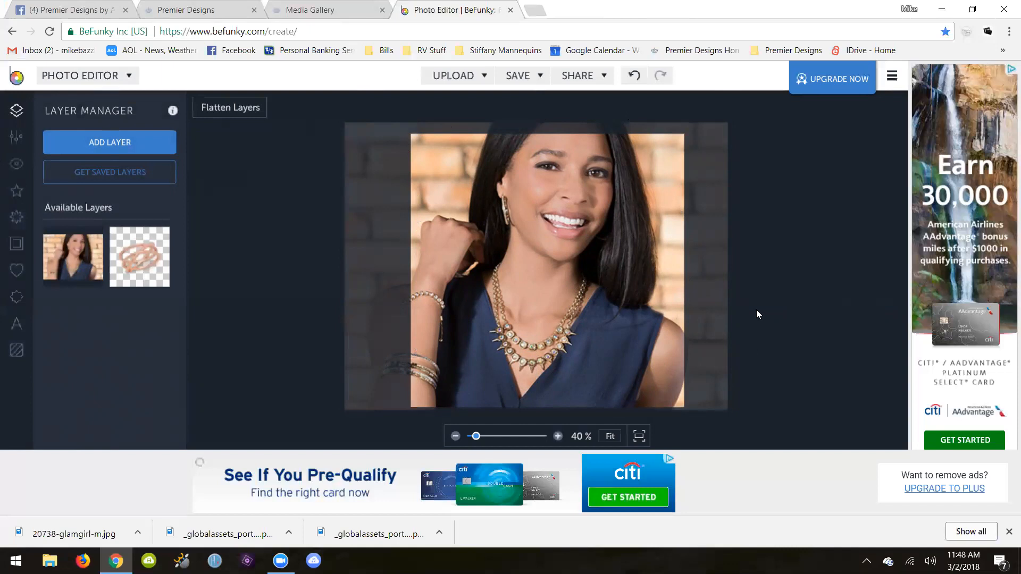
- Save the cropped model photo to the computer's Desktop as a PNG named "Glam girl2"
left_click(538, 80)
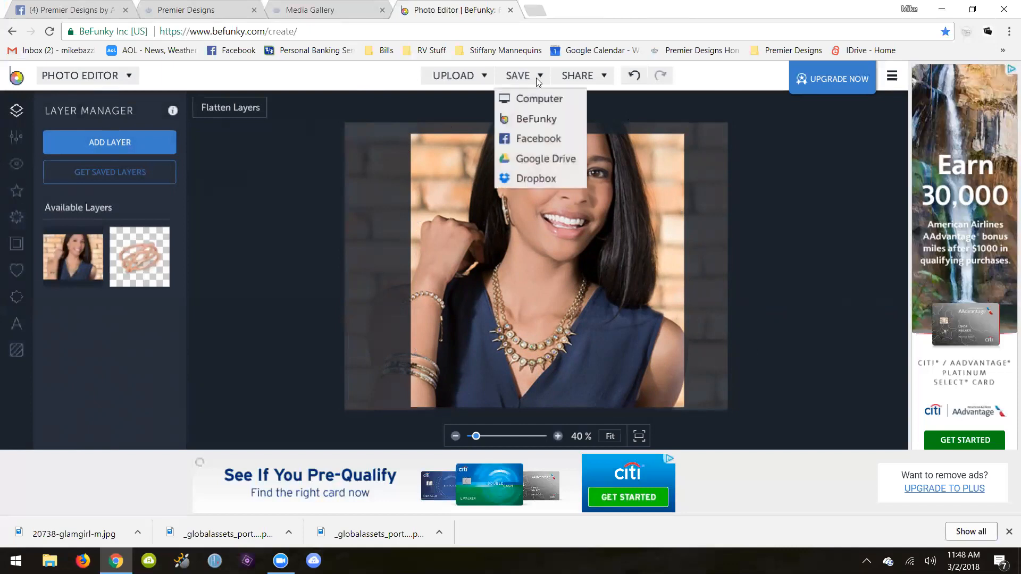
left_click(539, 101)
triple_click(548, 211)
left_click(547, 212)
type("G")
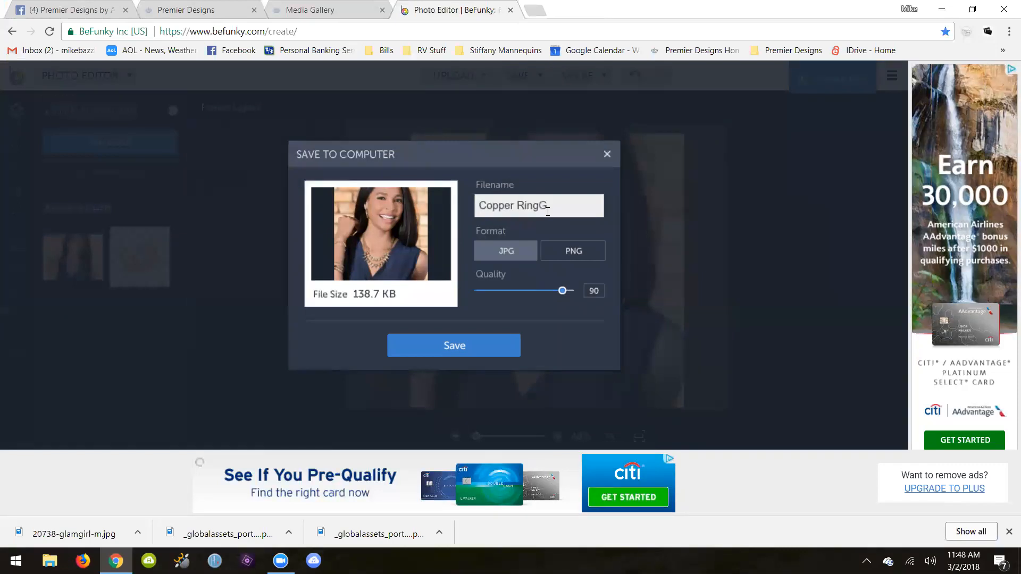
key("BackSpace")
key("BackSpace")
key("BackSpace")
key("BackSpace")
key("BackSpace")
key("BackSpace")
key("BackSpace")
key("BackSpace")
key("BackSpace")
key("BackSpace")
key("BackSpace")
key("BackSpace")
type("Glam girl2")
left_click(573, 255)
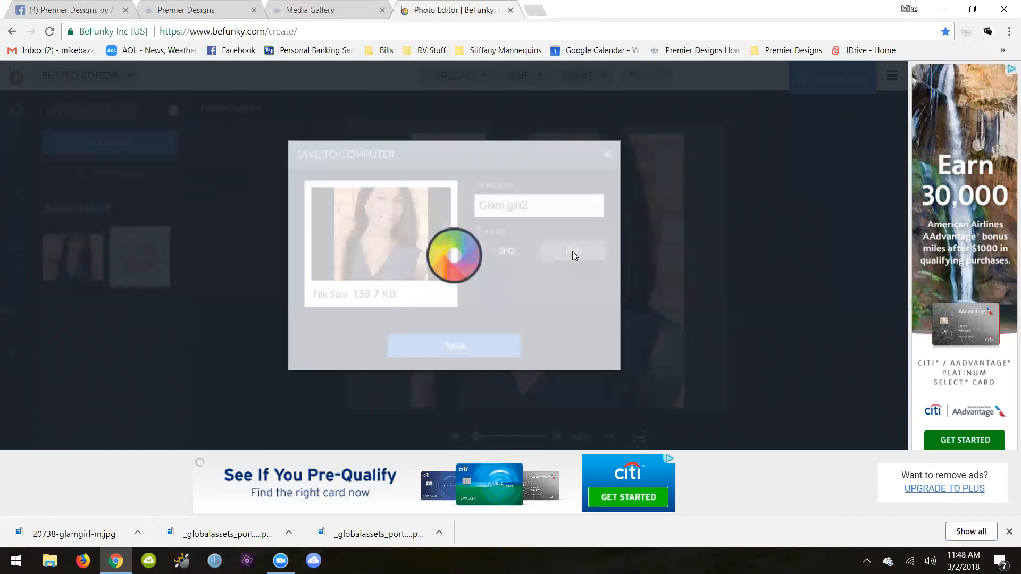
left_click(497, 345)
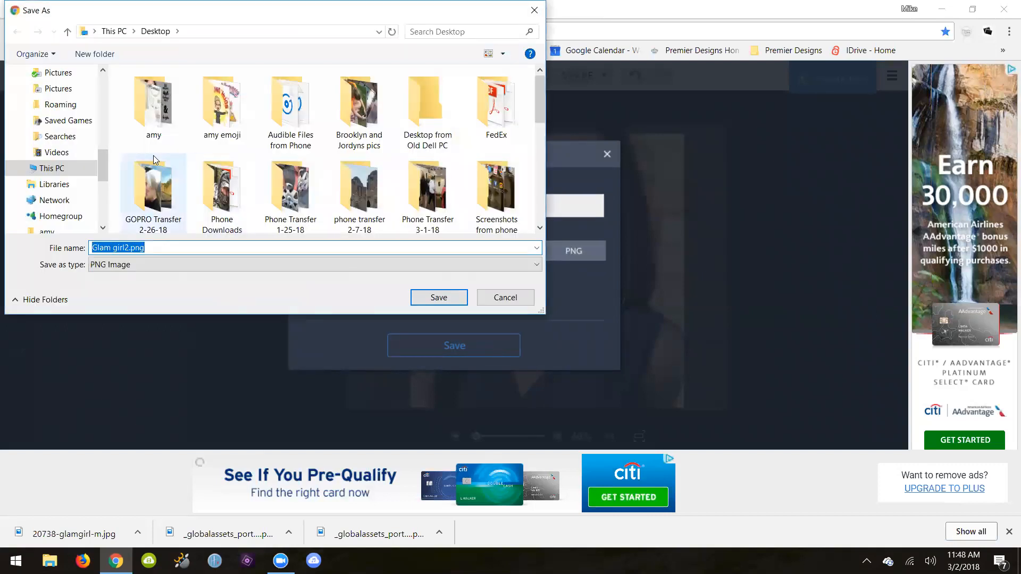
left_click(428, 297)
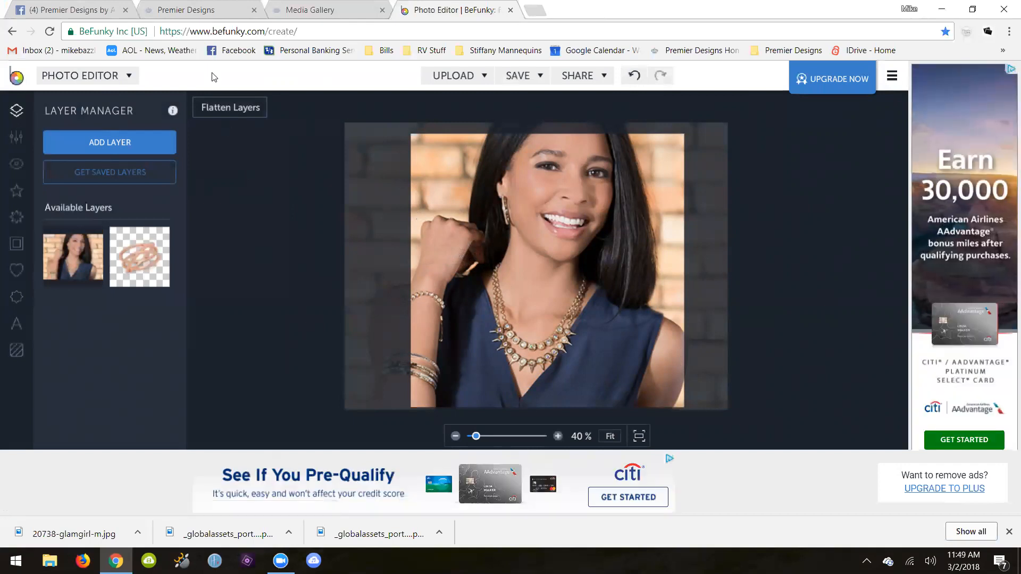
left_click(203, 10)
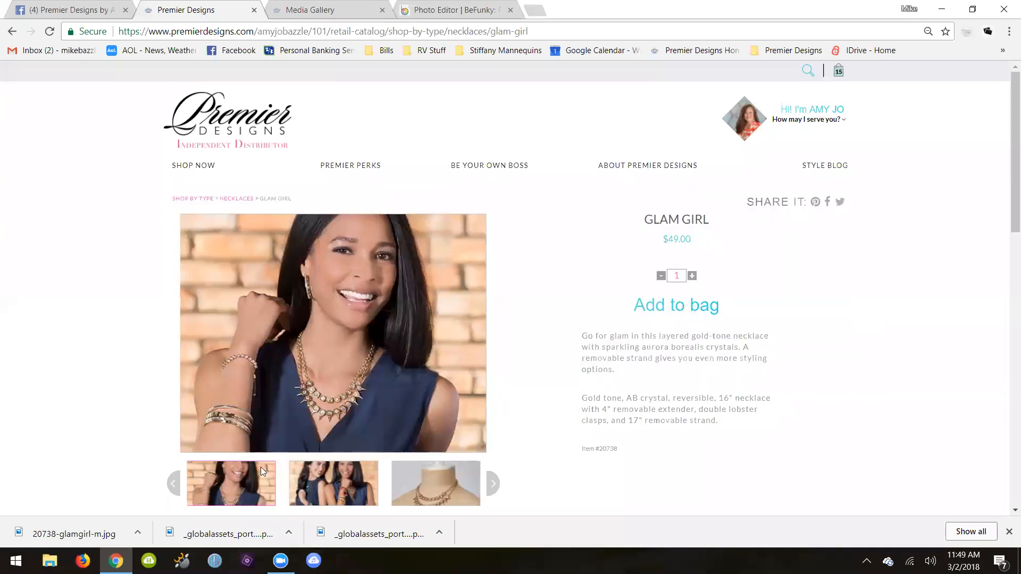
scroll(551, 284, "down", 1)
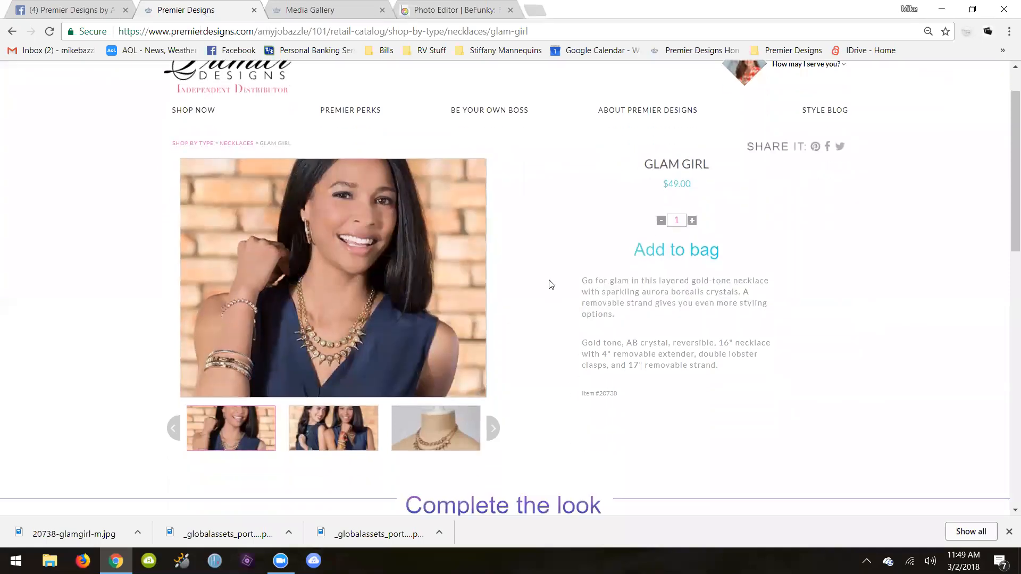
scroll(679, 240, "up", 1)
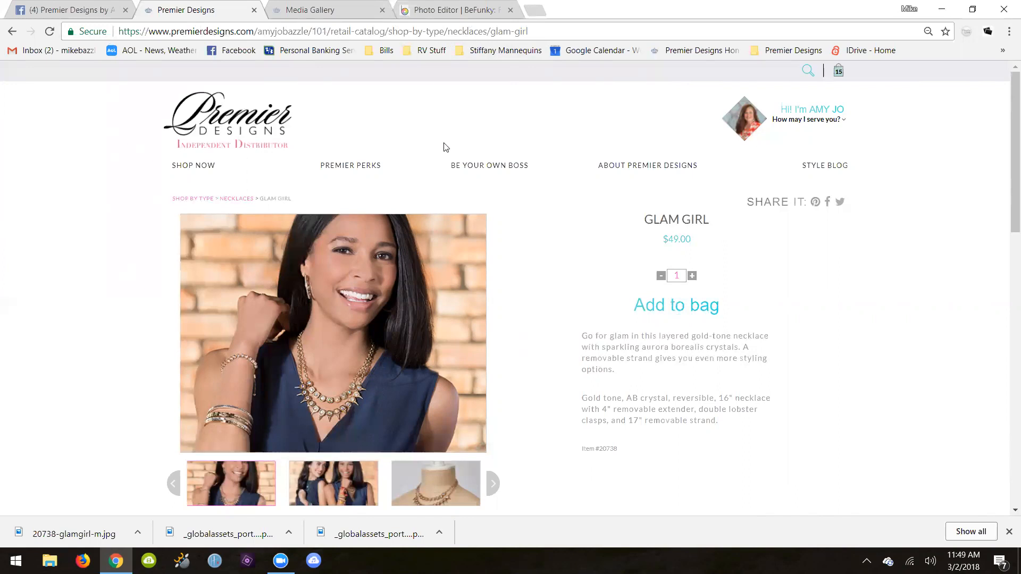
left_click(74, 11)
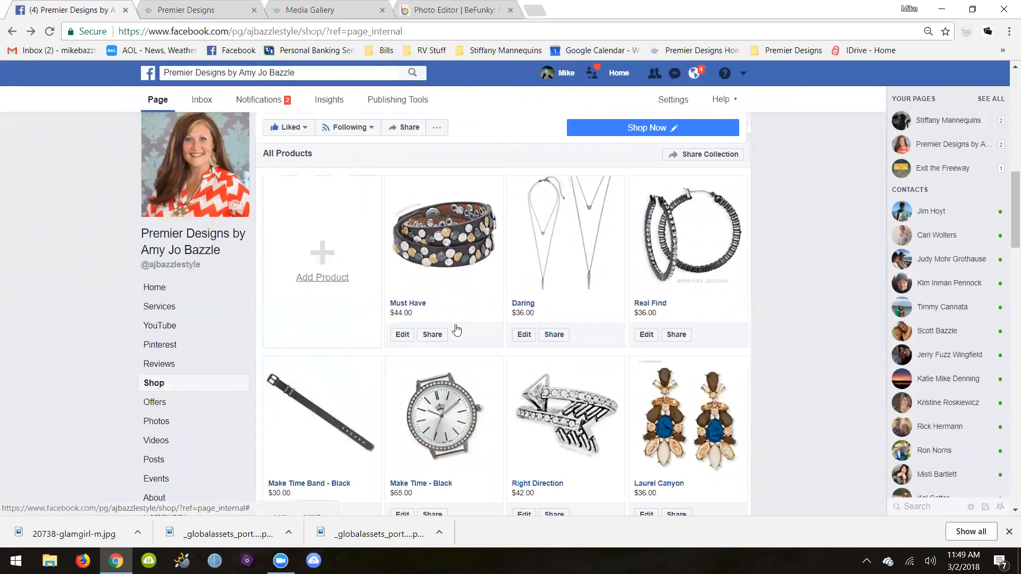
left_click(316, 12)
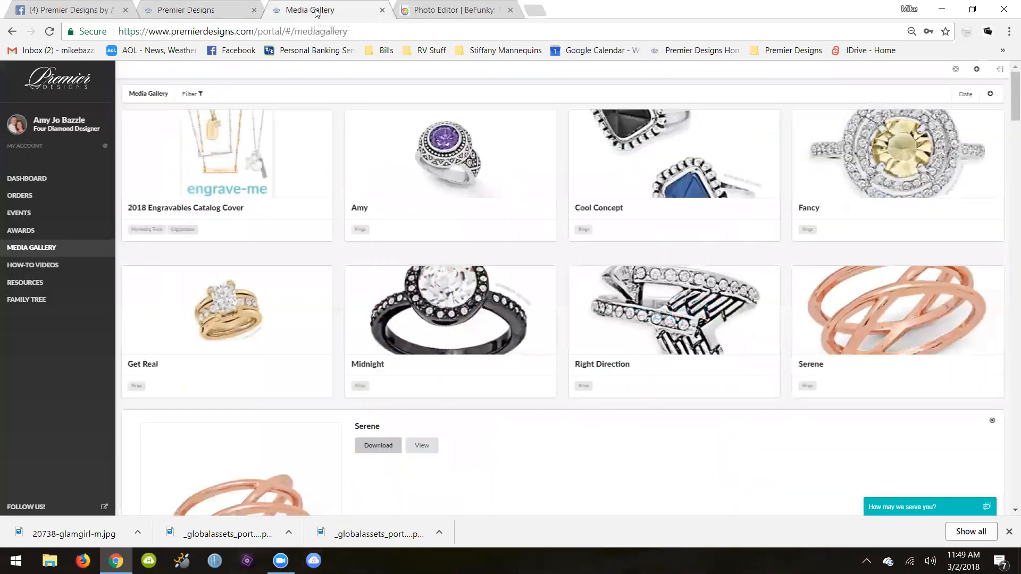
- Return to the Premier Designs Glam Girl product page and bring up the close-up photo of the necklace
left_click(424, 14)
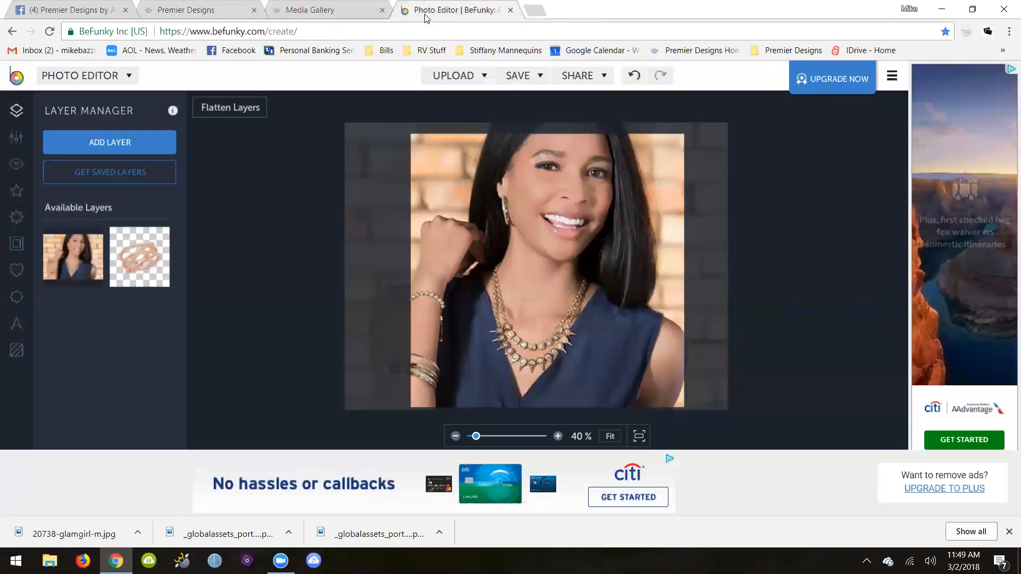
left_click(203, 10)
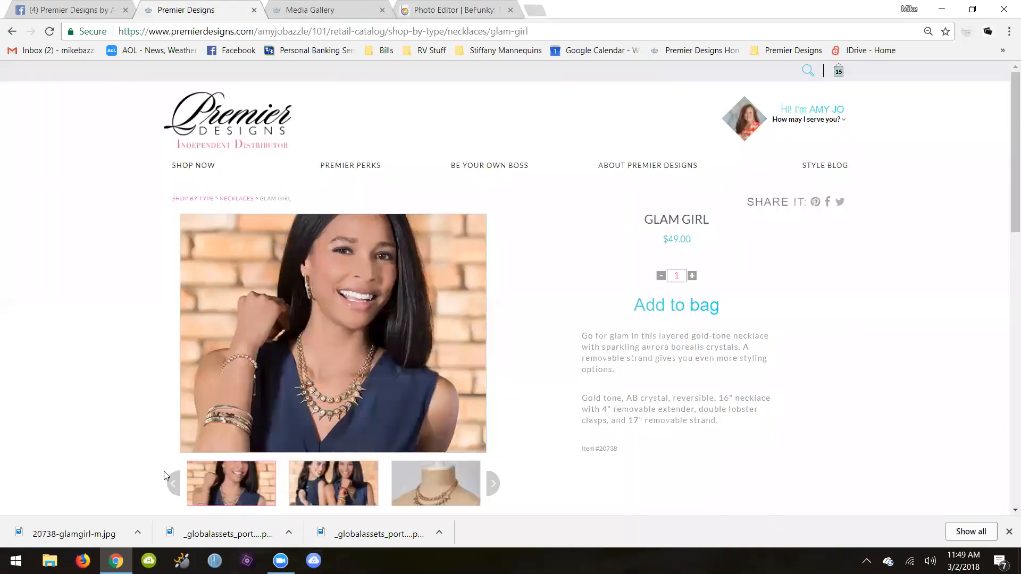
left_click(176, 485)
left_click(175, 485)
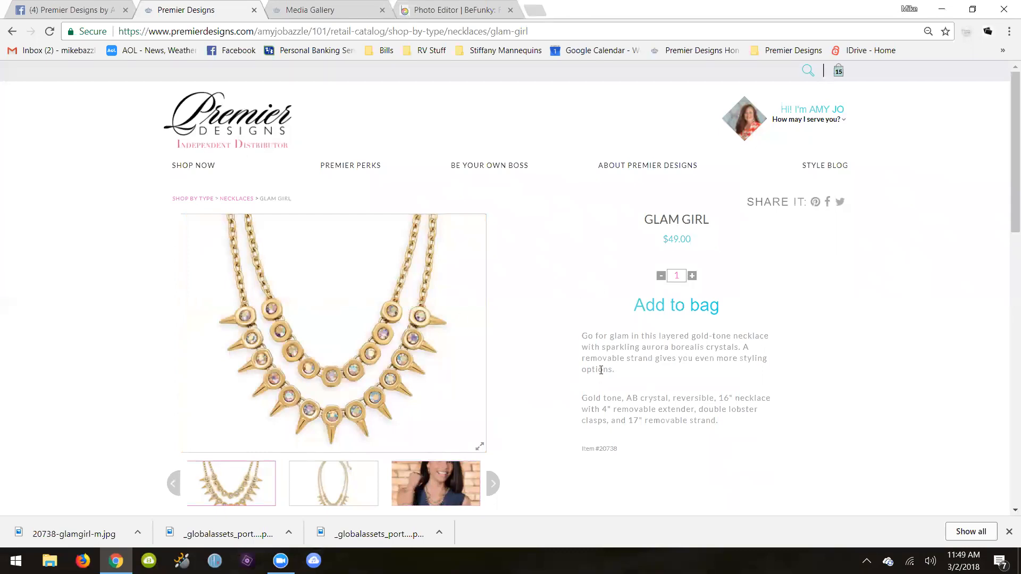
- Switch to the Facebook page's shop and start a new product named "Glam Girl" priced at $49.00
left_click(80, 13)
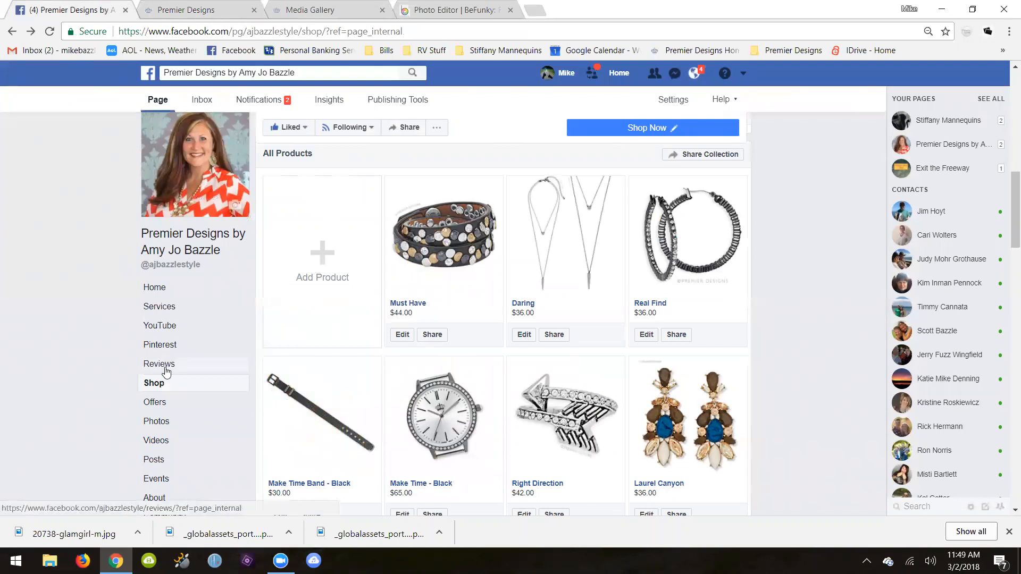
left_click(322, 252)
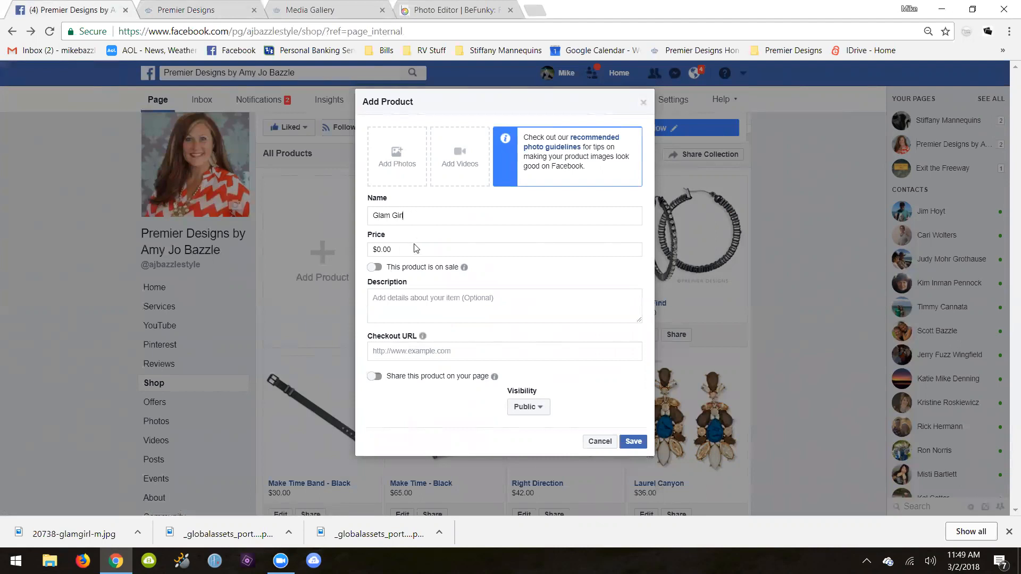
left_click(204, 11)
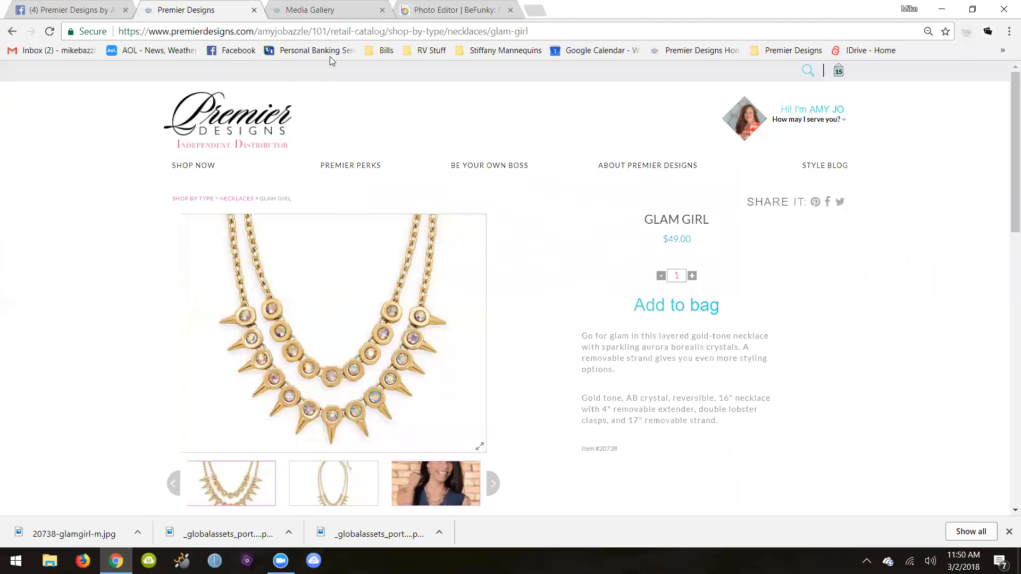
left_click(114, 9)
left_click(457, 250)
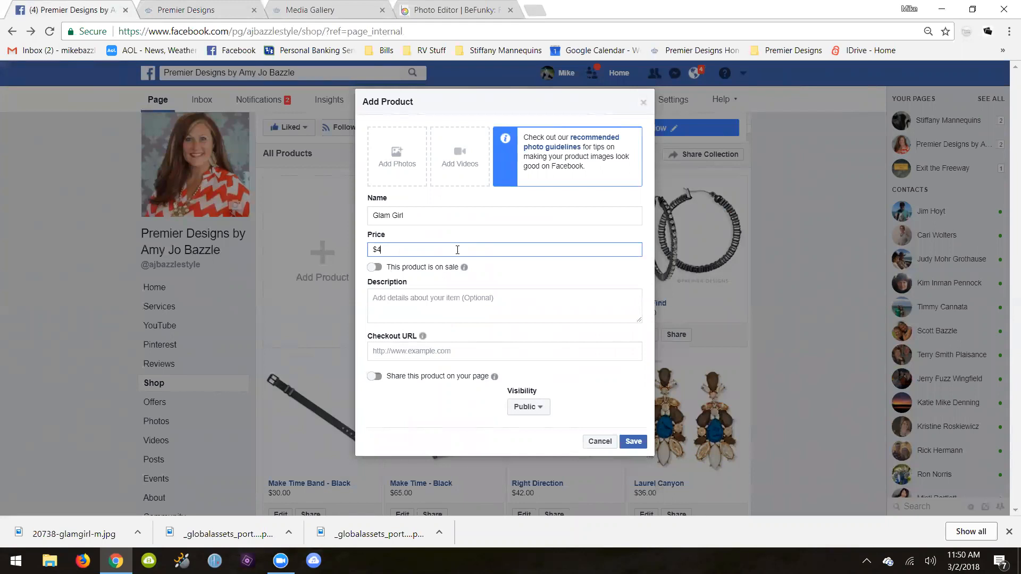
- Copy the Glam Girl description, including its item number, from the Premier Designs page into the new product's description
left_click(455, 302)
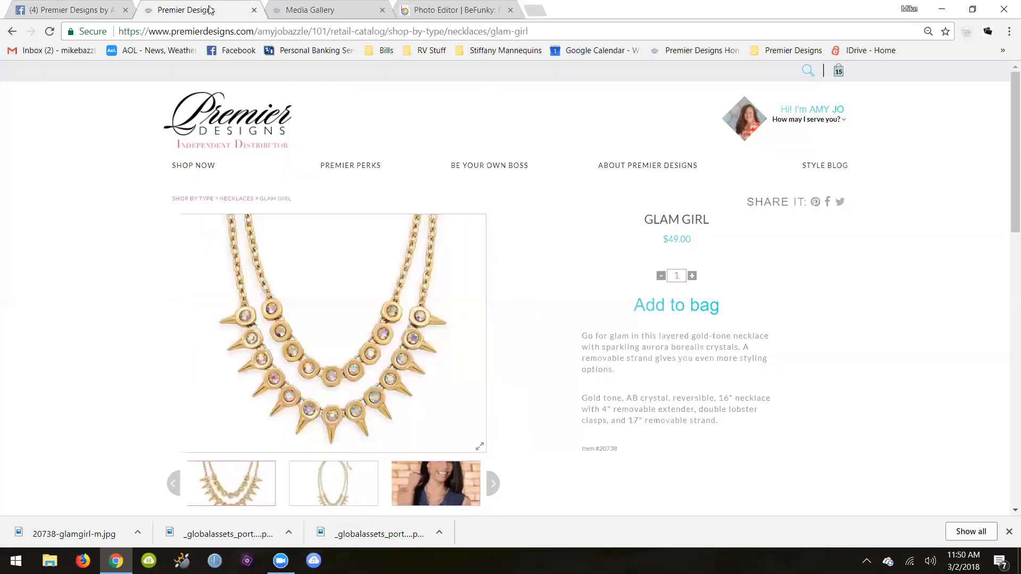
left_click(211, 9)
left_click_drag(616, 452, 580, 343)
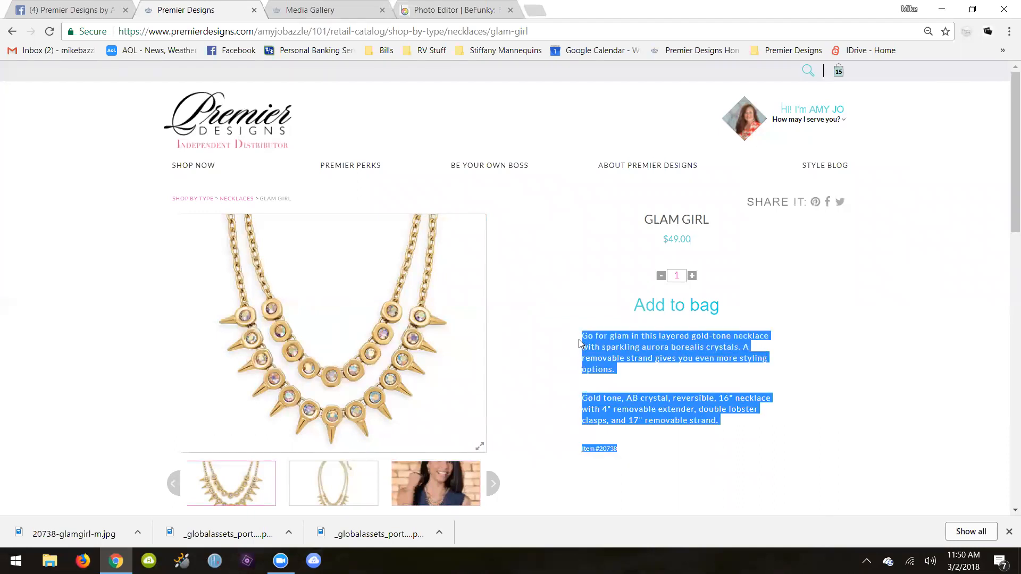
right_click(605, 345)
left_click(631, 350)
left_click(62, 11)
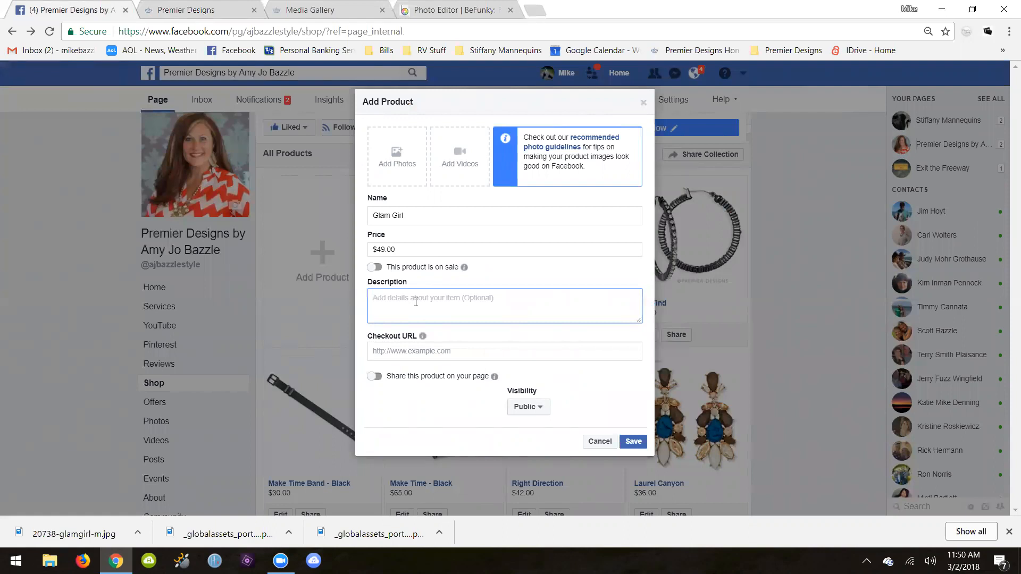
key("ctrl+v")
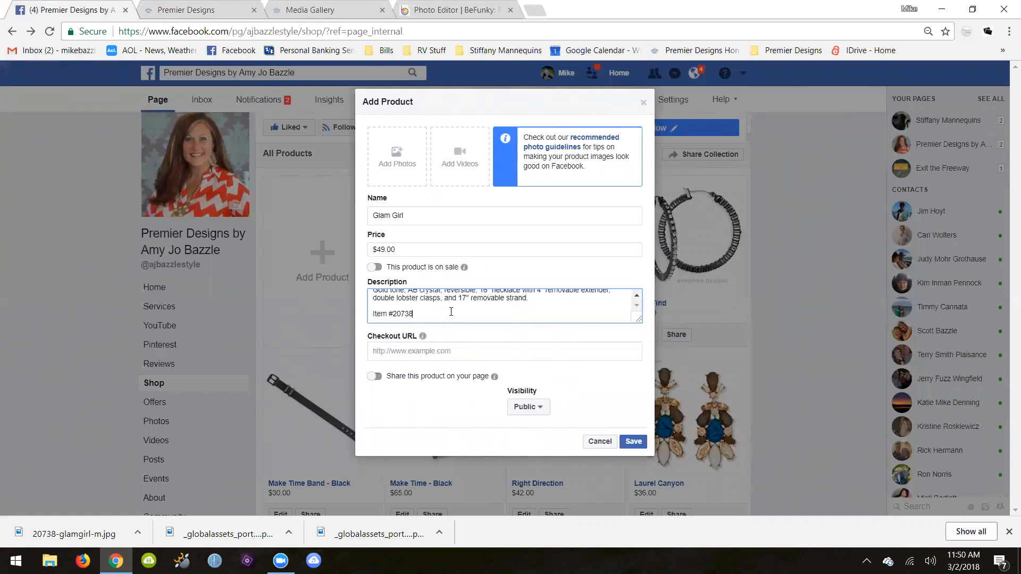
scroll(638, 299, "up", 2)
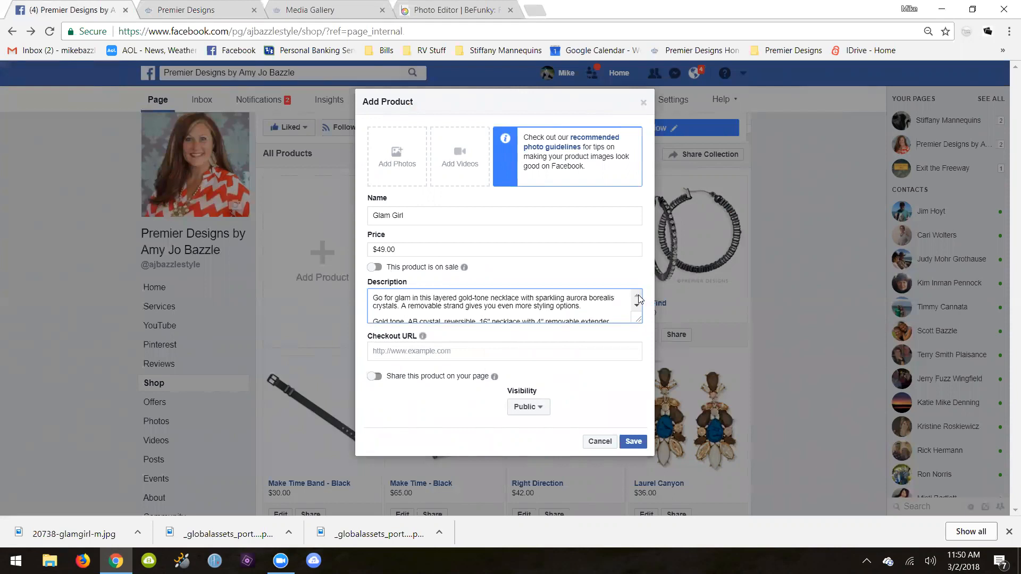
- Use the Glam Girl product page's web address as the checkout URL and enable sharing the product on the page
left_click(469, 354)
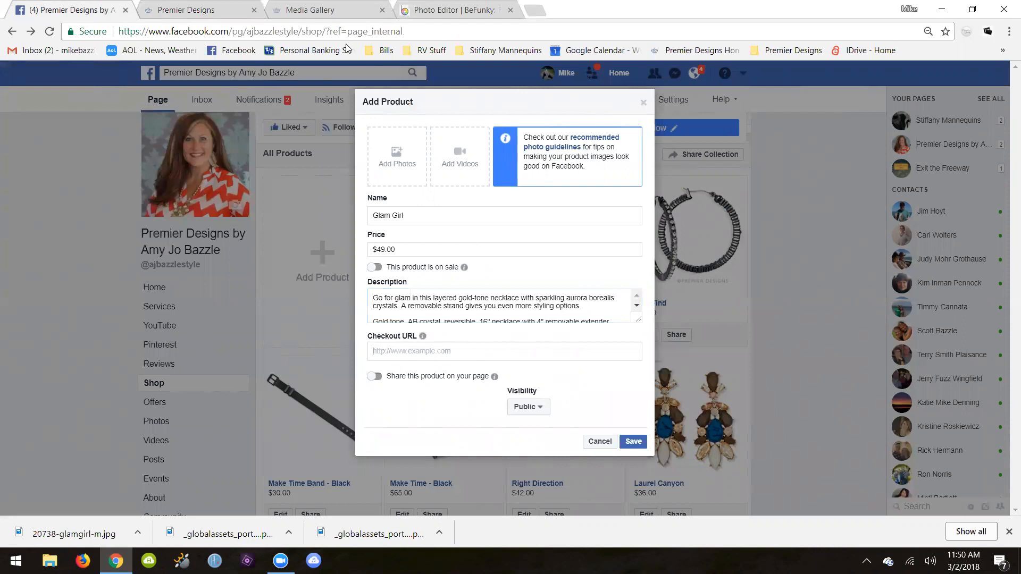
left_click(214, 11)
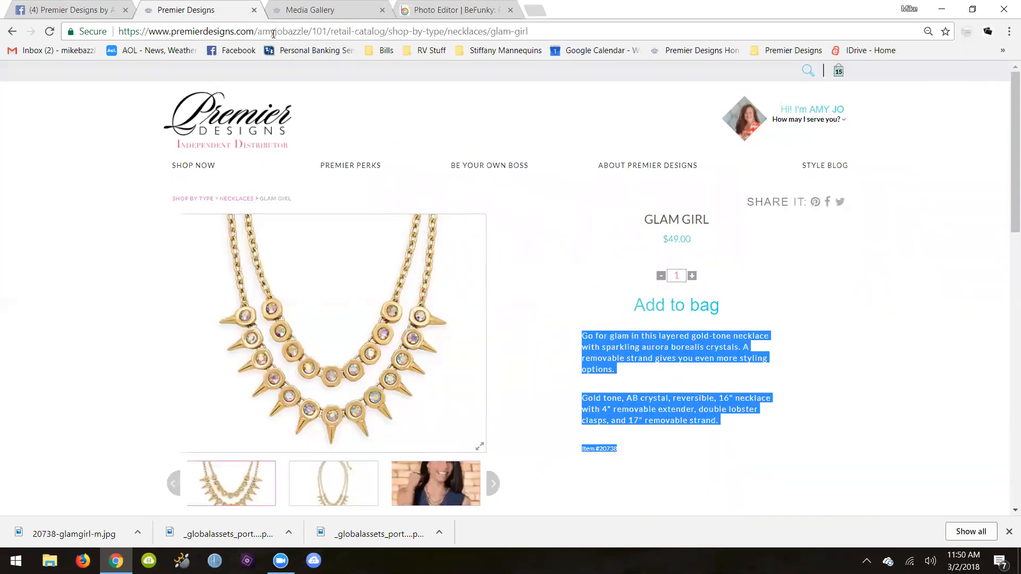
left_click(393, 33)
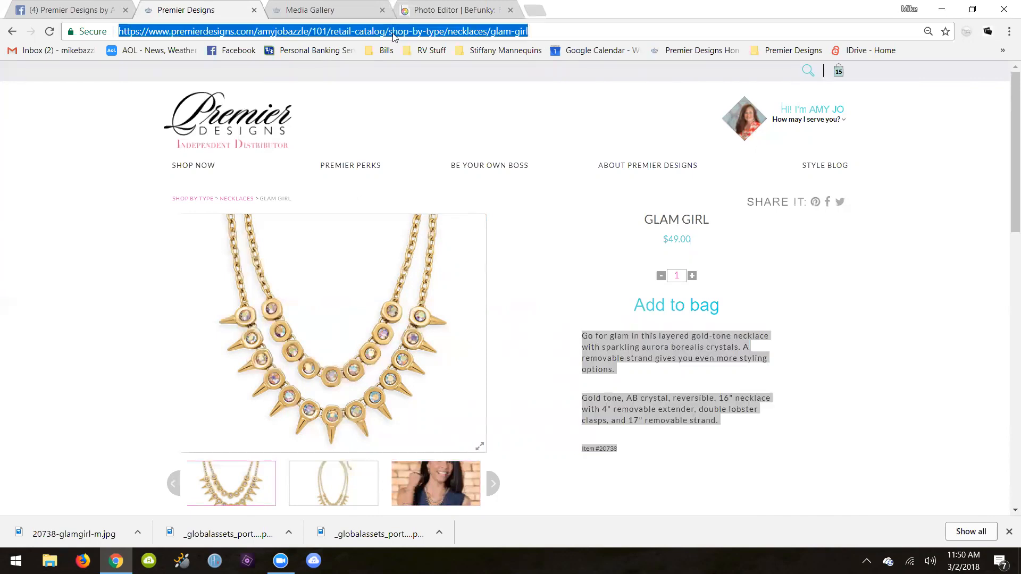
right_click(392, 33)
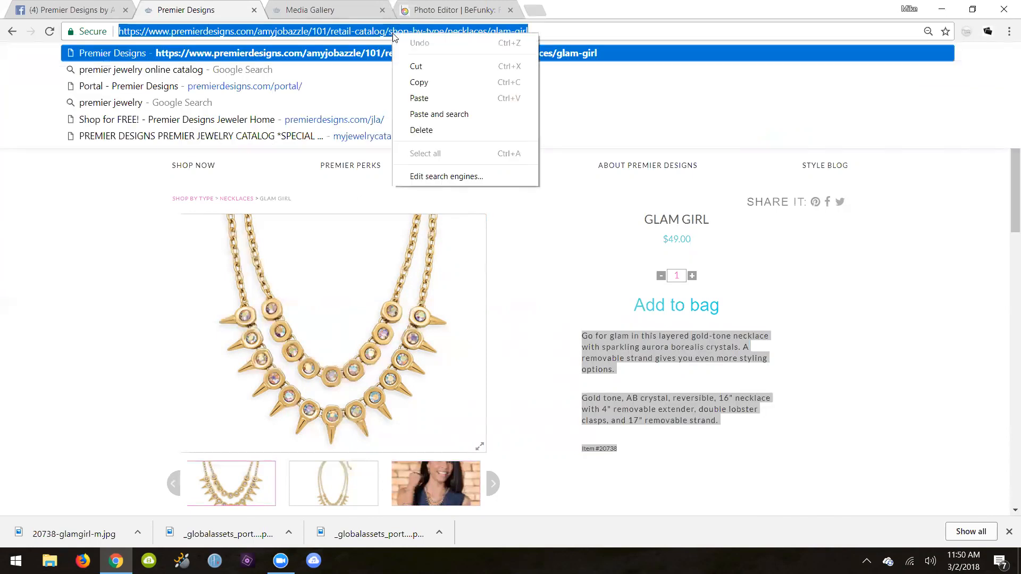
left_click(420, 82)
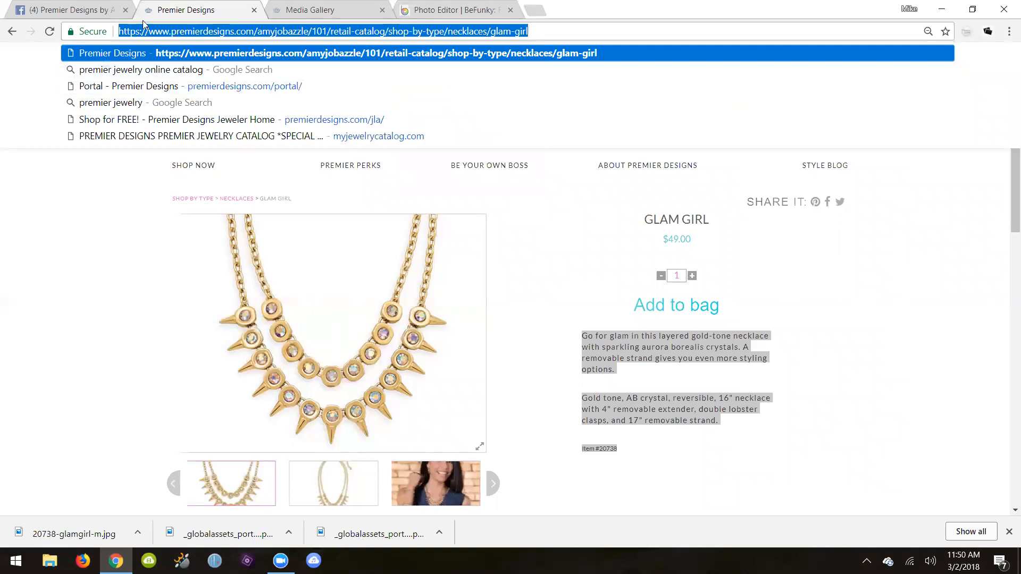
left_click(69, 13)
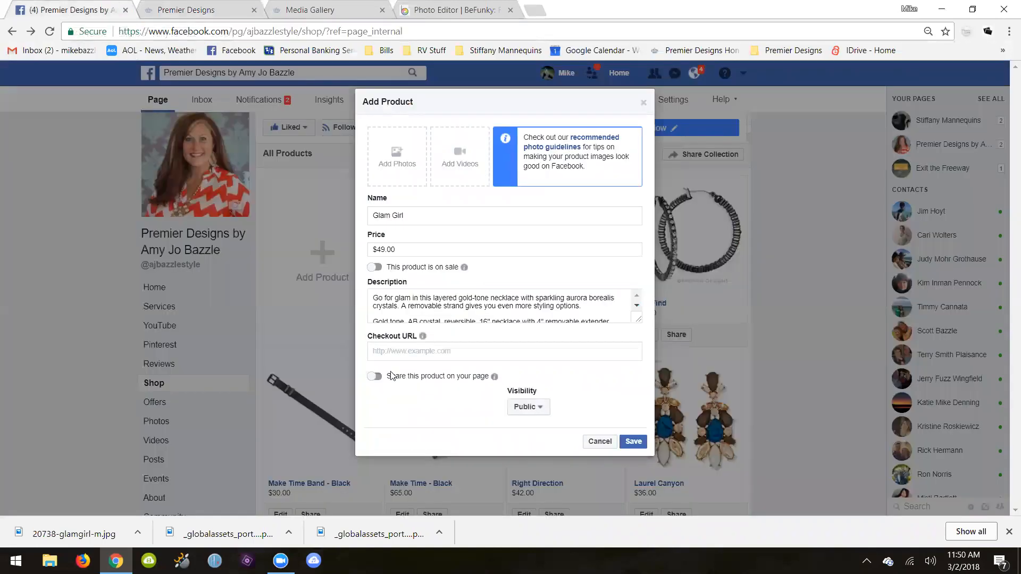
right_click(434, 353)
left_click(482, 438)
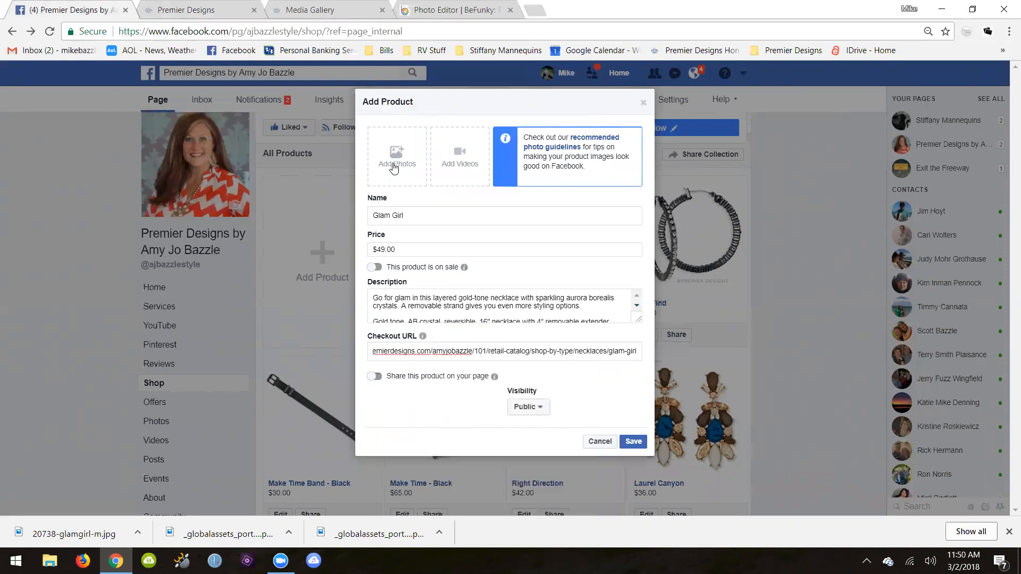
left_click(375, 376)
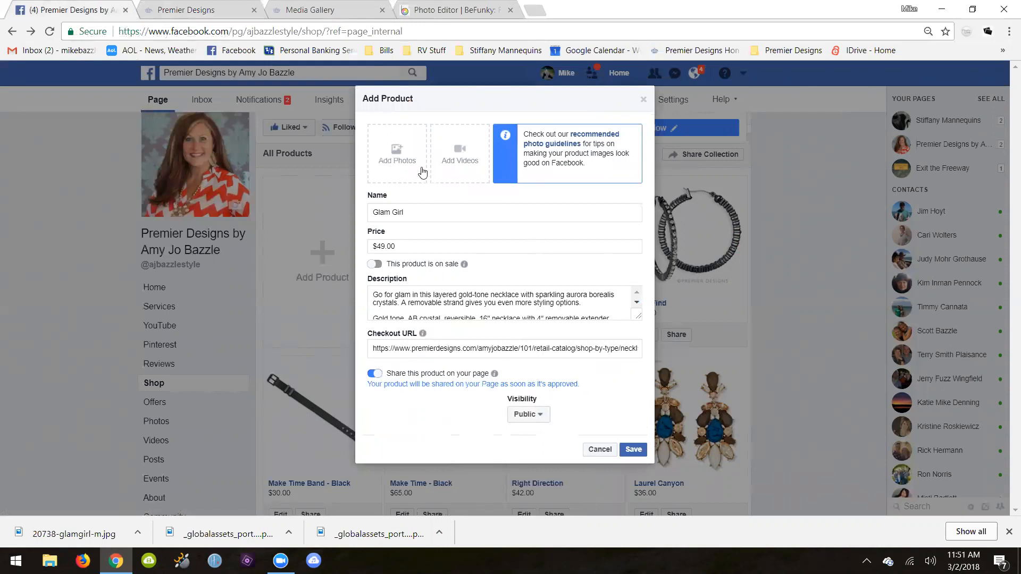
- Add "Glam Girl.png" from the Desktop as the product photo and save the new product
left_click(402, 151)
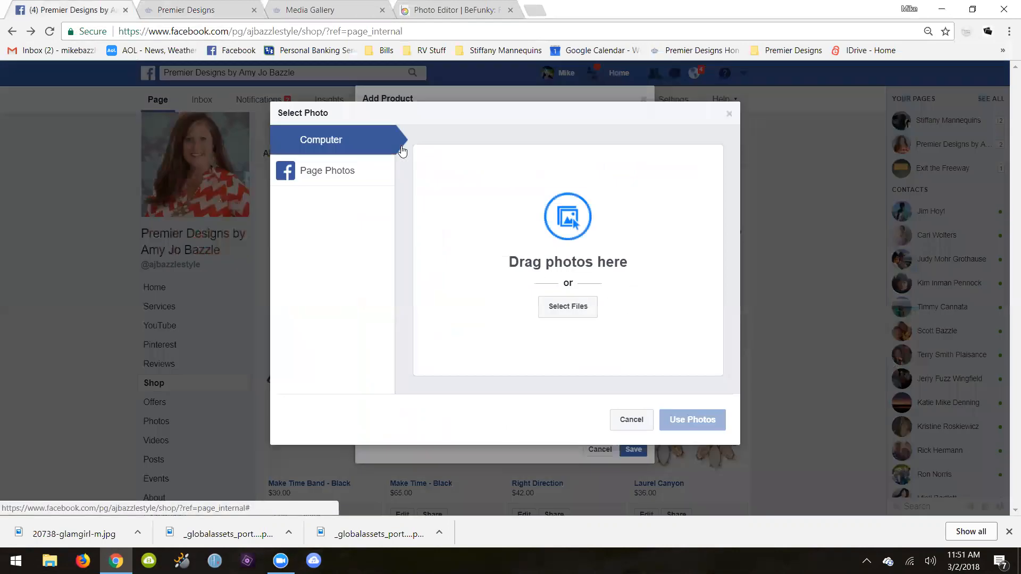
left_click(578, 313)
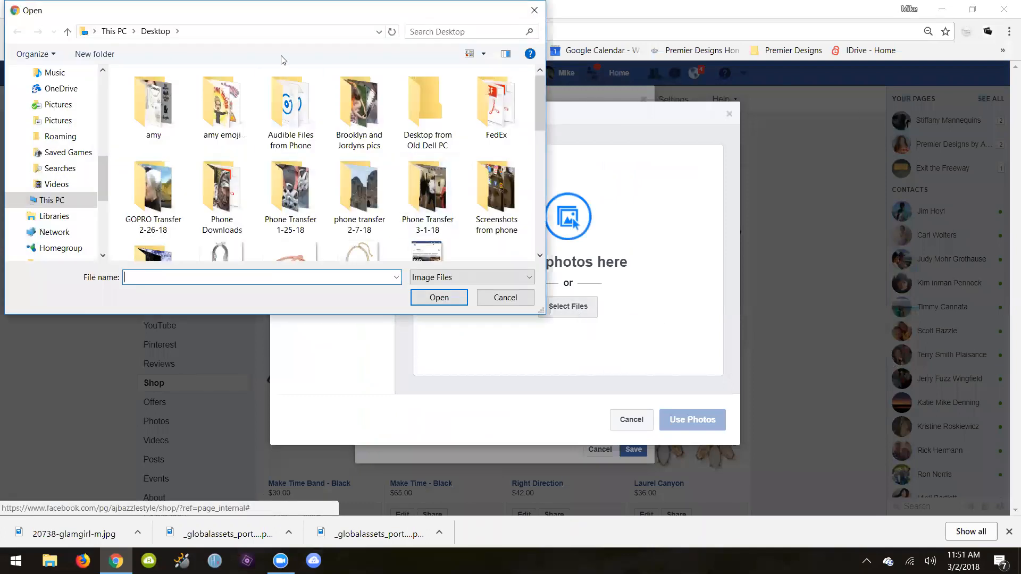
left_click_drag(537, 115, 541, 144)
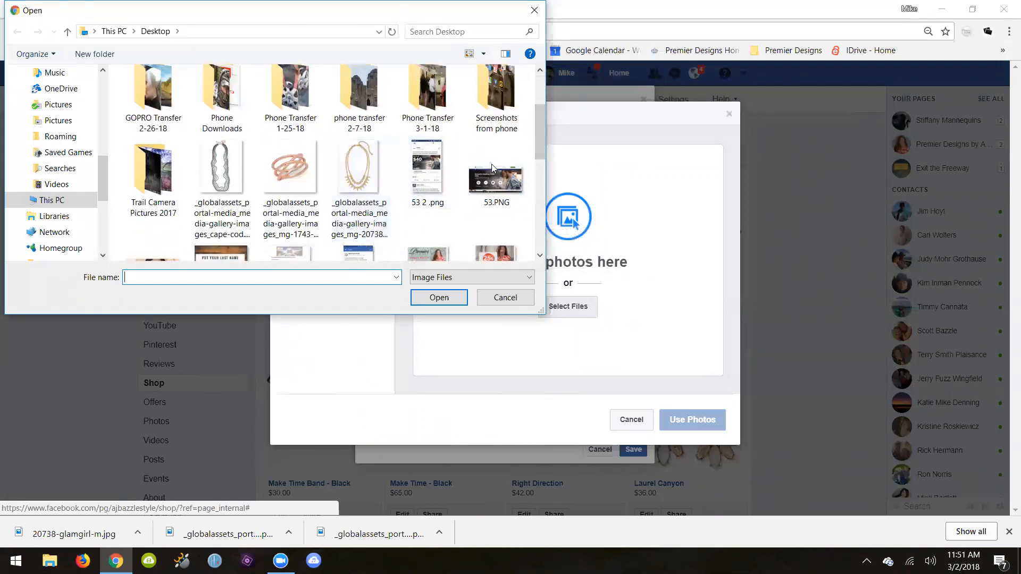
left_click_drag(542, 147, 547, 228)
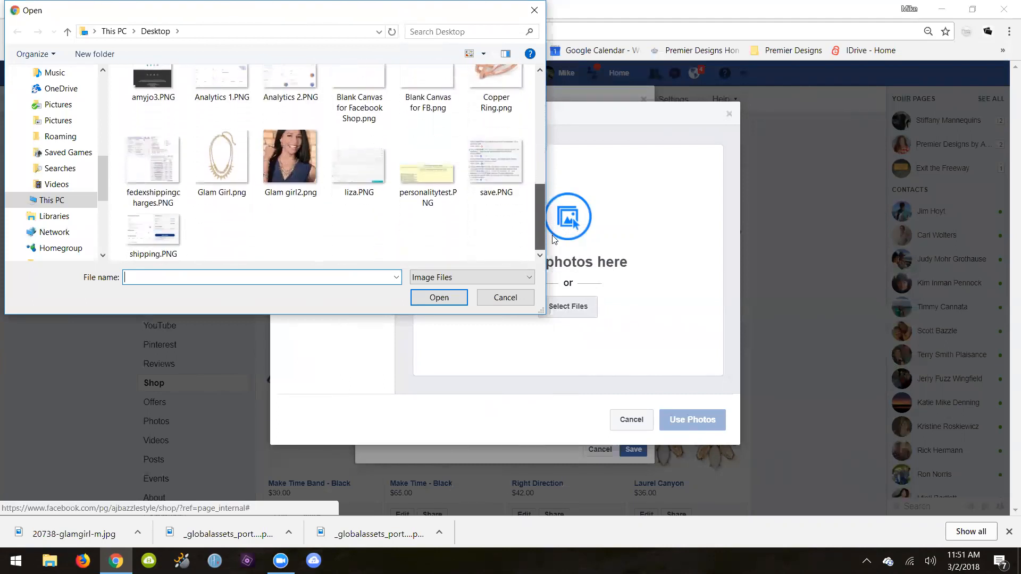
left_click(234, 197)
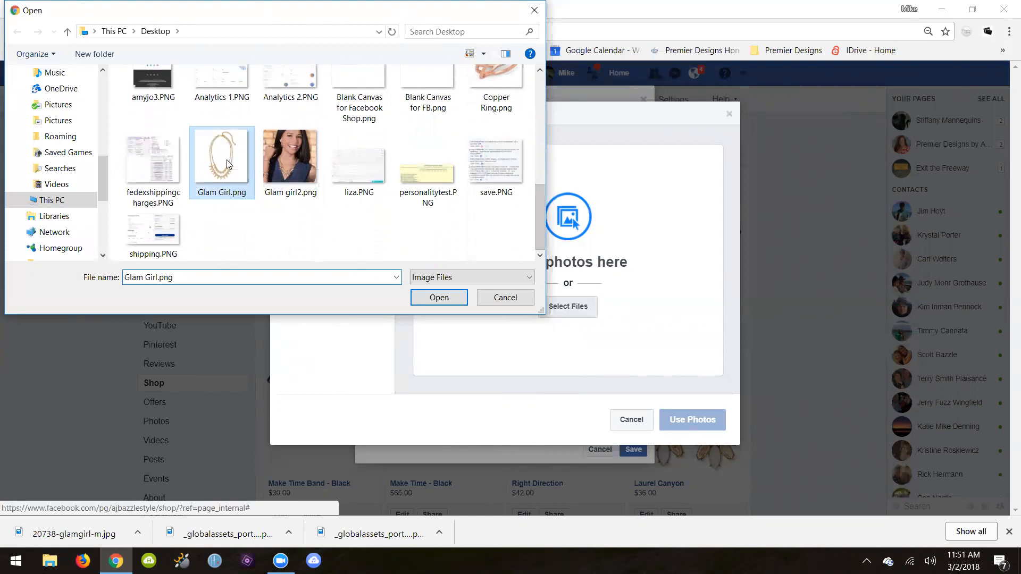
left_click(438, 298)
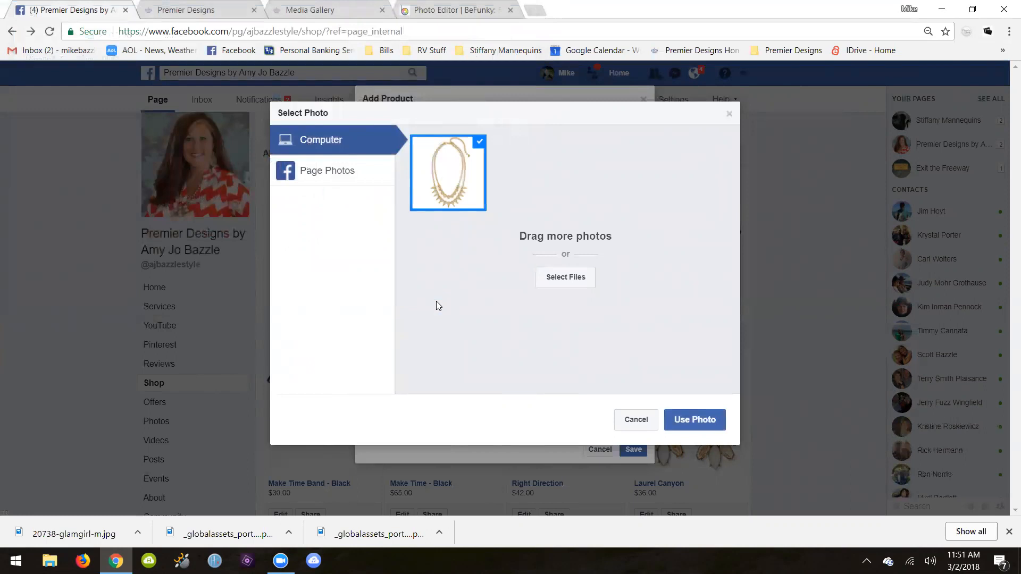
left_click(688, 421)
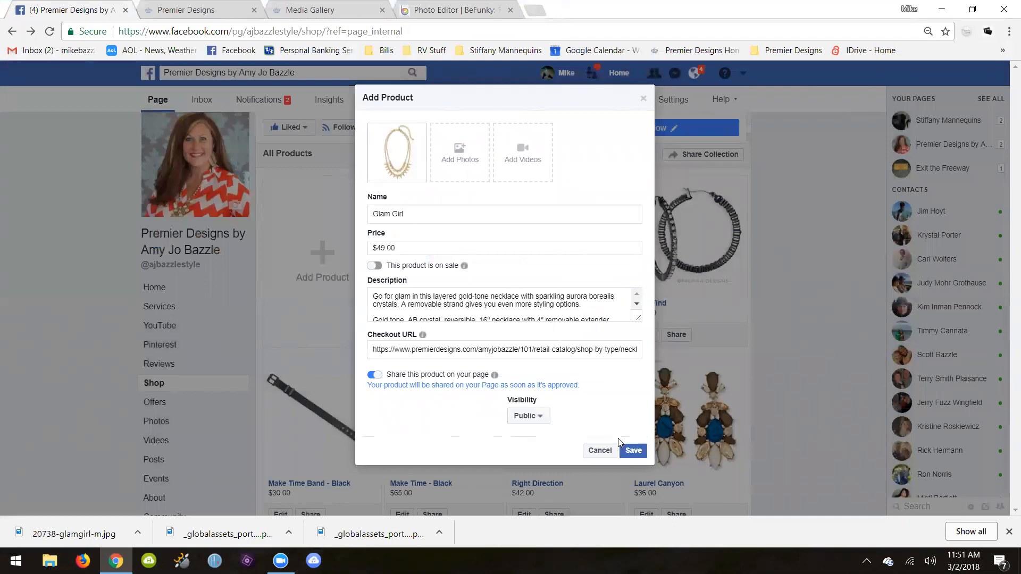
left_click(633, 452)
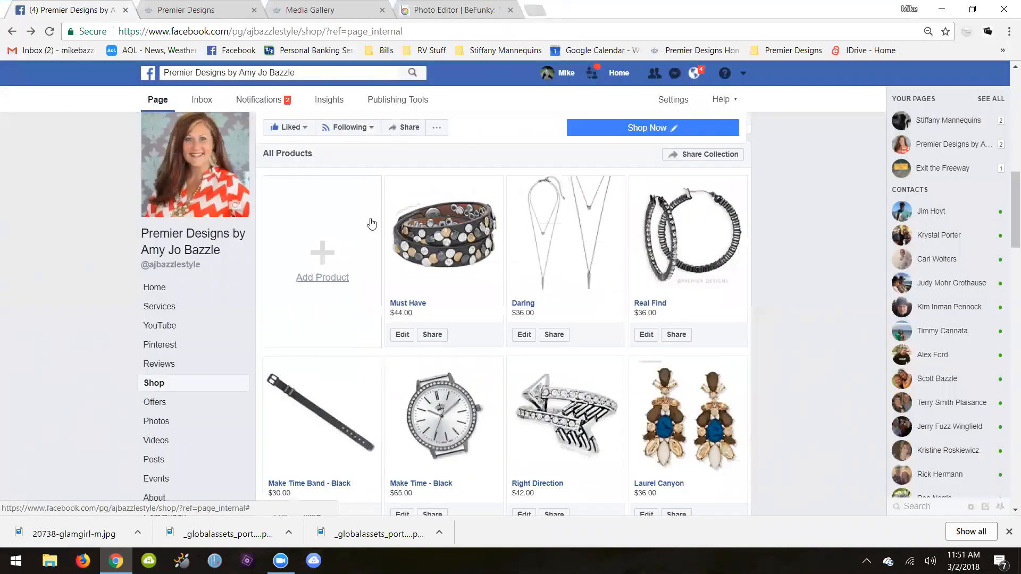
- Reload the shop page and review the Glam Girl listing's photo and details under All Products
left_click(50, 31)
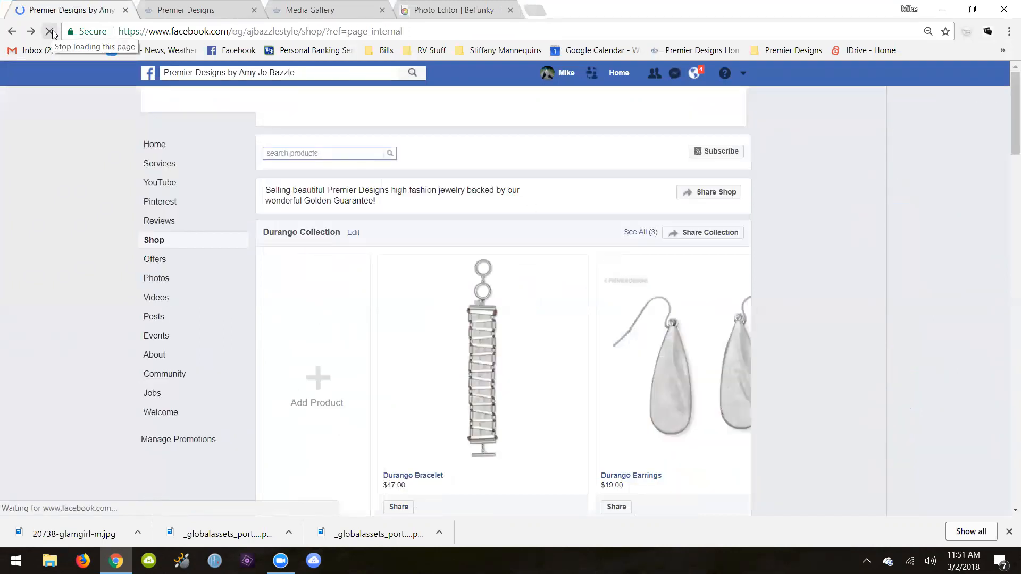
scroll(778, 268, "down", 6)
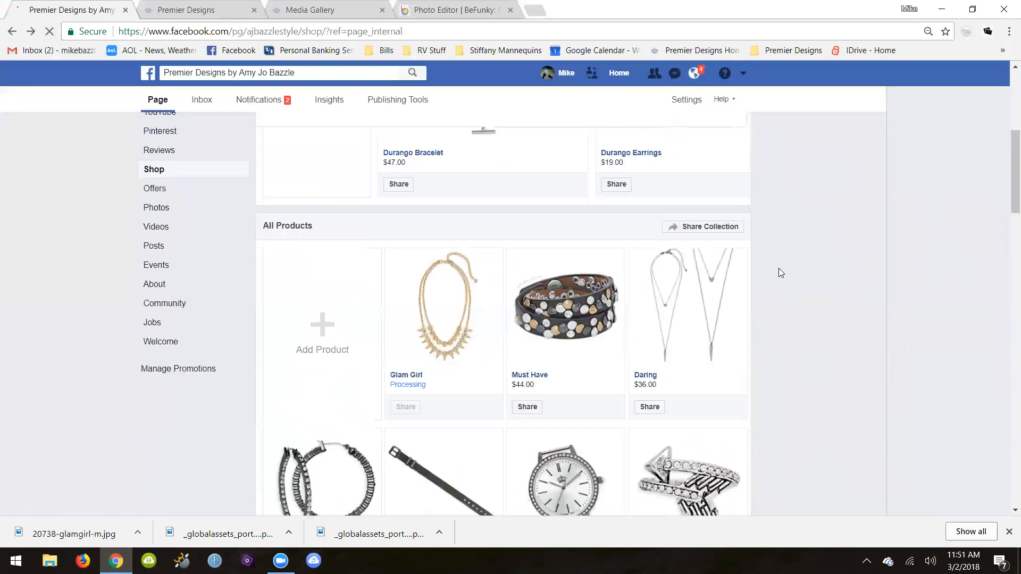
scroll(778, 268, "down", 2)
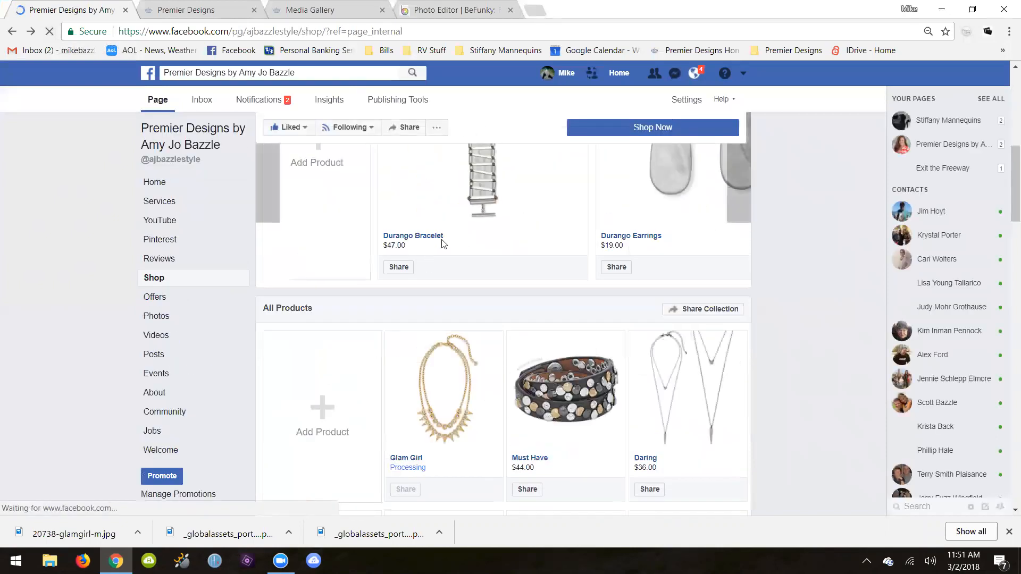
scroll(502, 288, "down", 3)
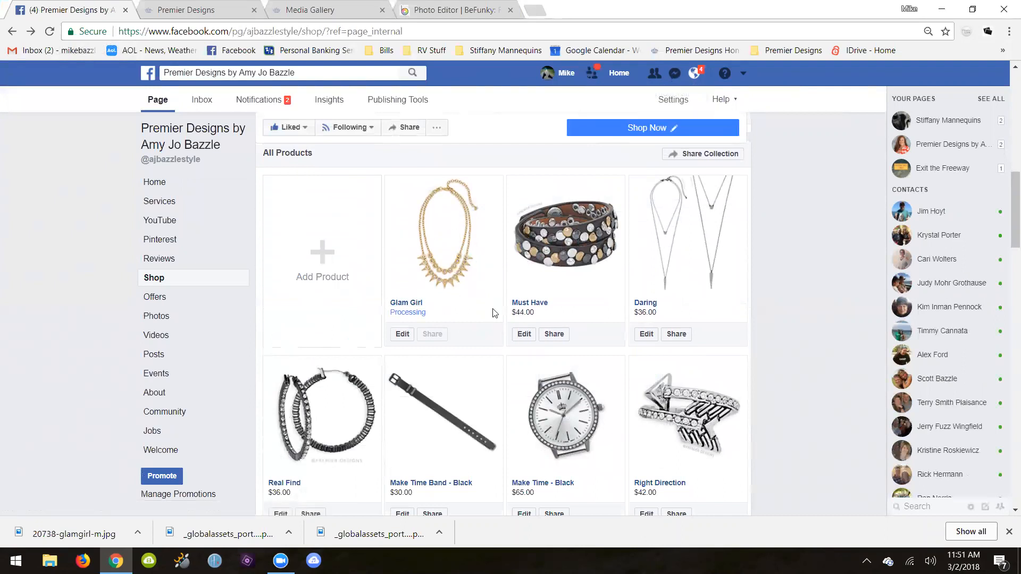
left_click(463, 218)
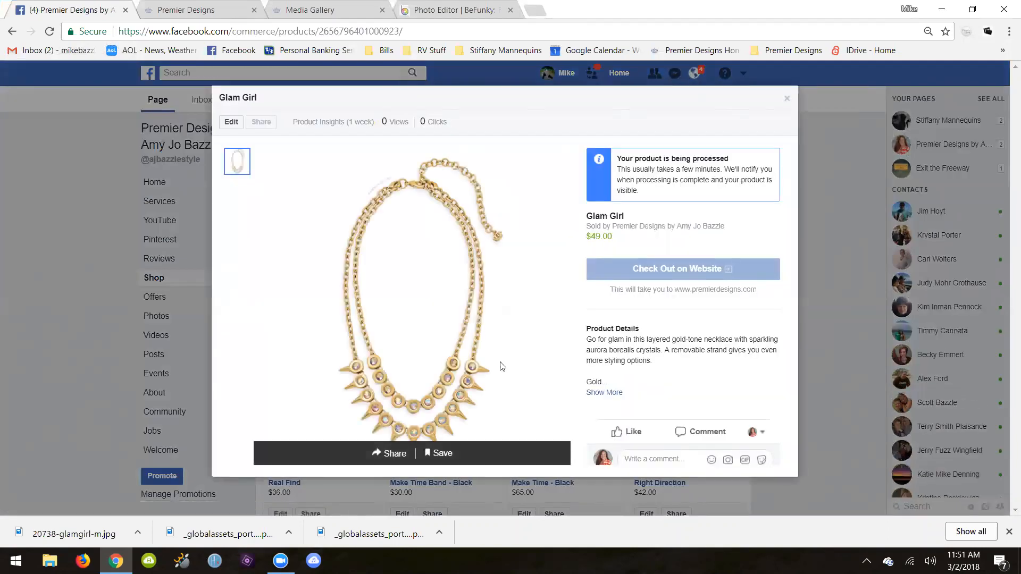
left_click(787, 97)
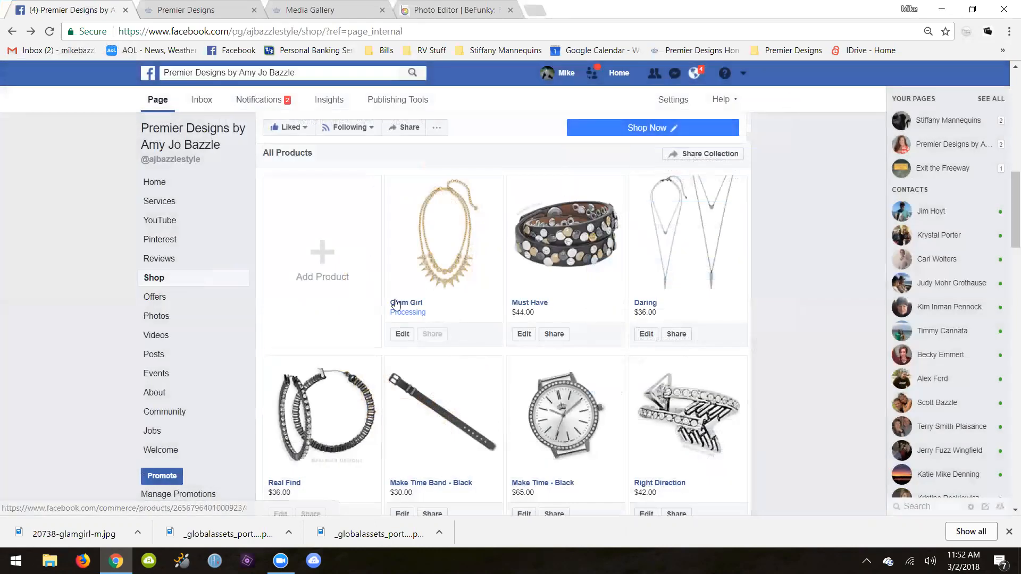
- Add "Glam girl2.png" from the Desktop as a second photo to the Glam Girl product and save the changes
left_click(403, 334)
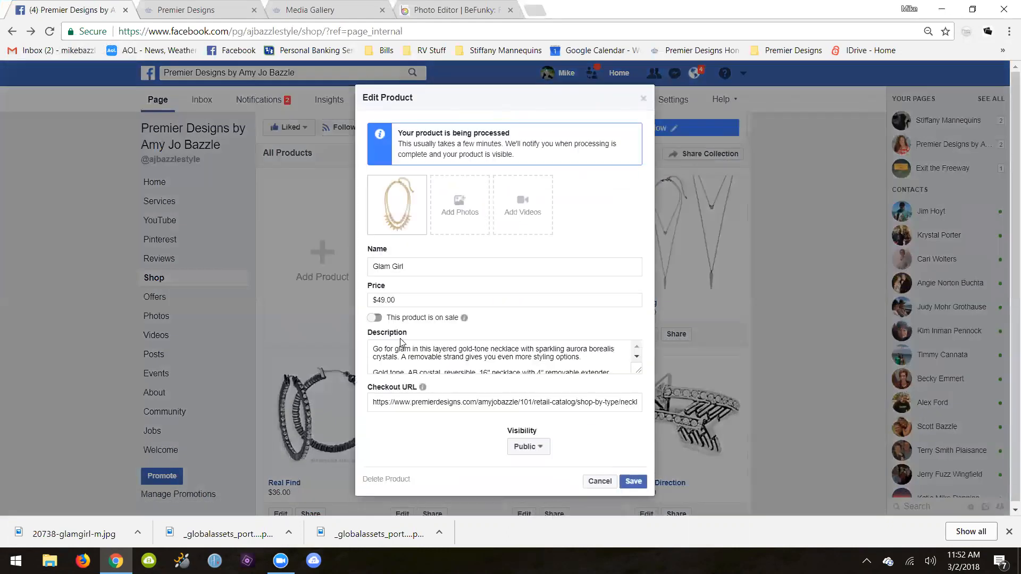
left_click(460, 211)
left_click(565, 314)
left_click_drag(540, 128, 543, 236)
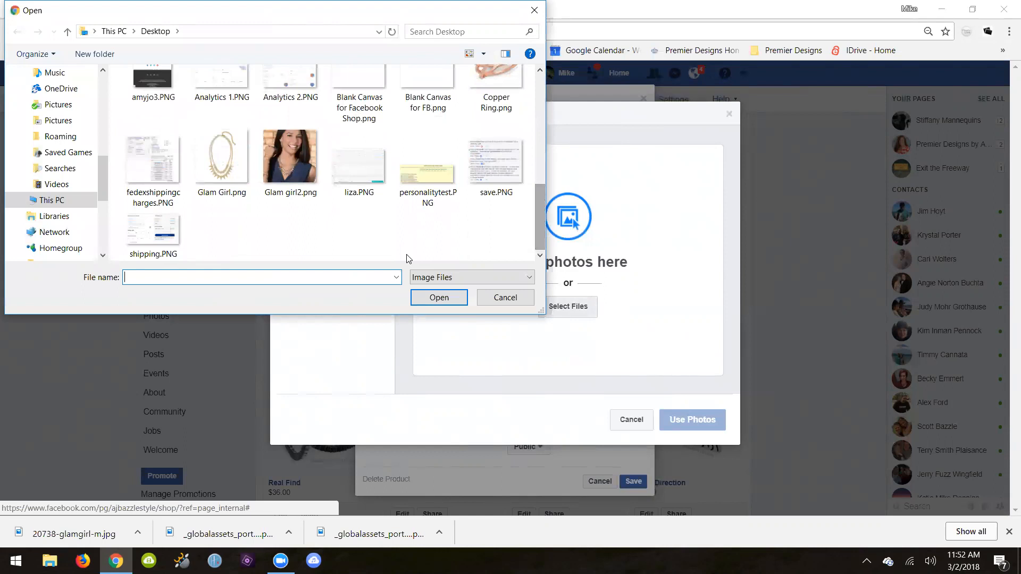
left_click(282, 166)
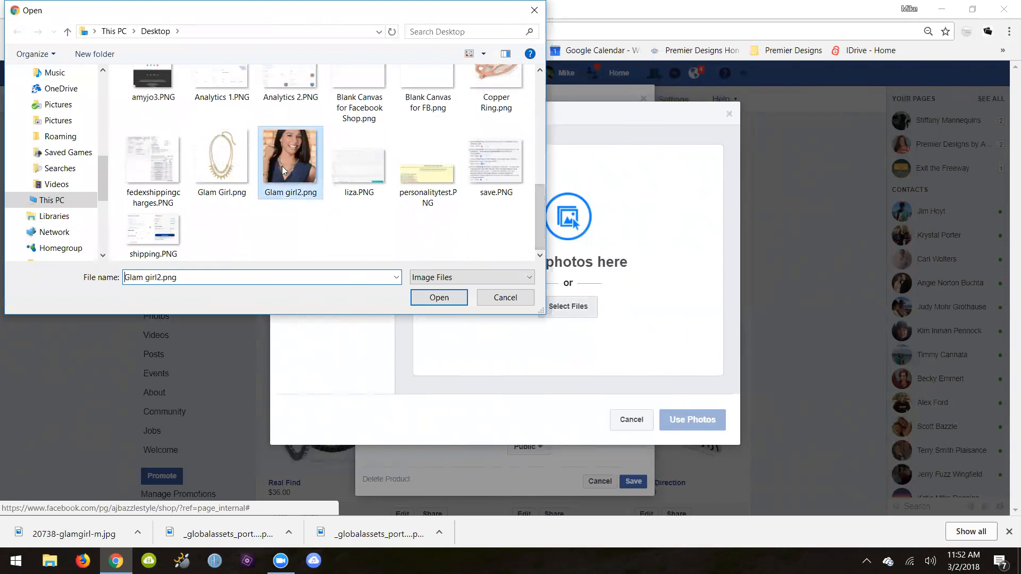
left_click(421, 298)
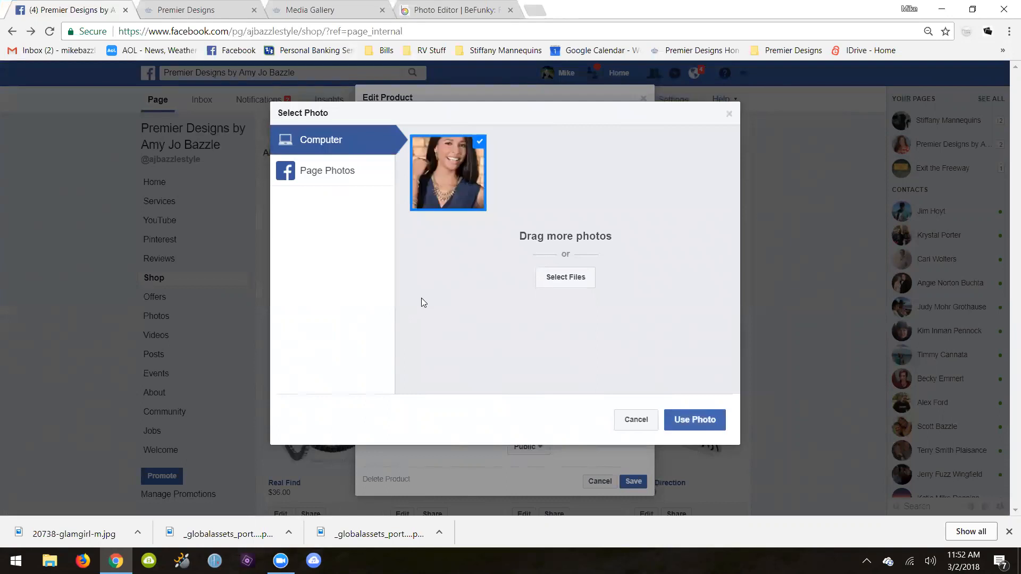
left_click(692, 420)
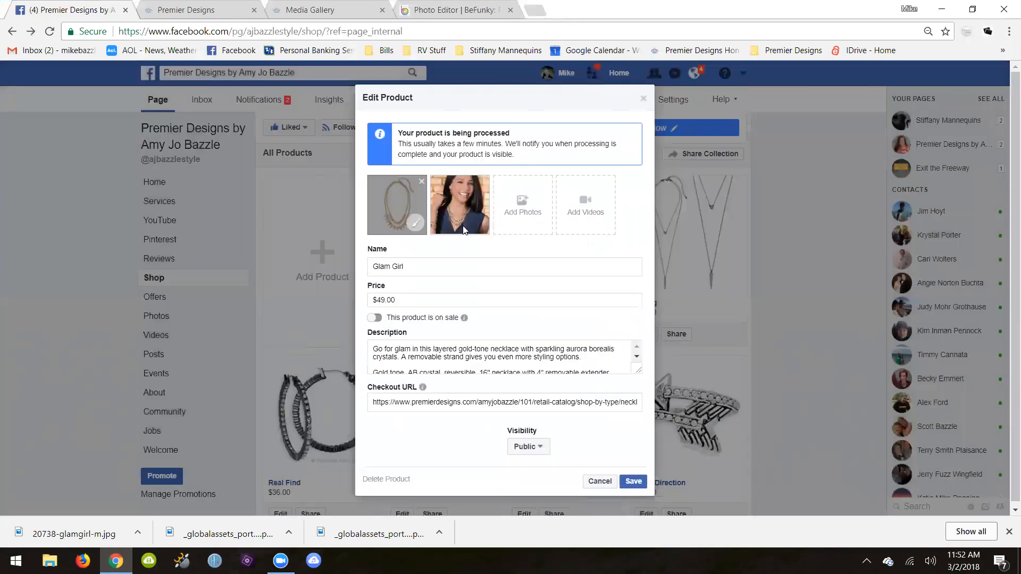
left_click(632, 482)
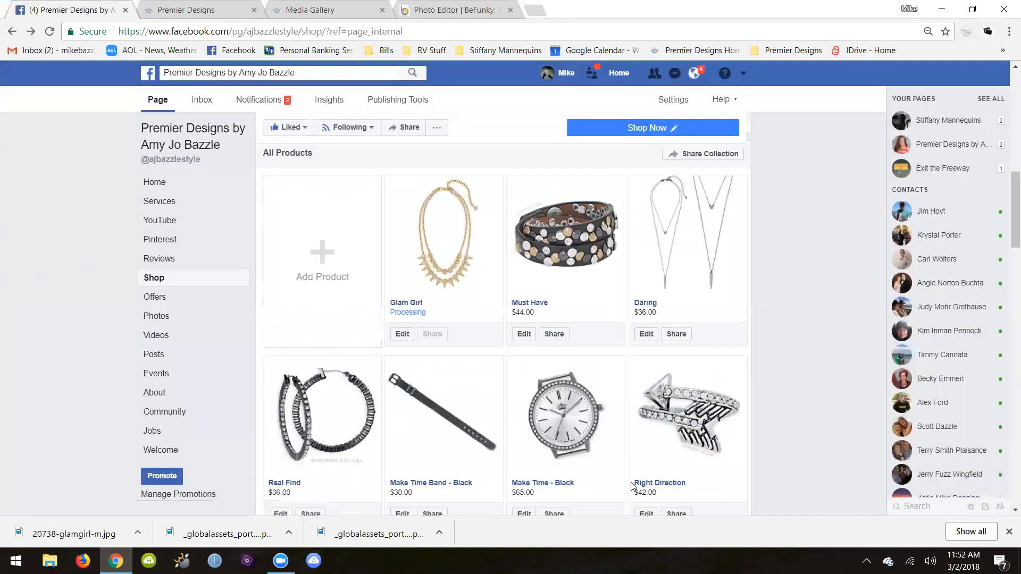
- View both photos in the Glam Girl product listing and close it
left_click(455, 226)
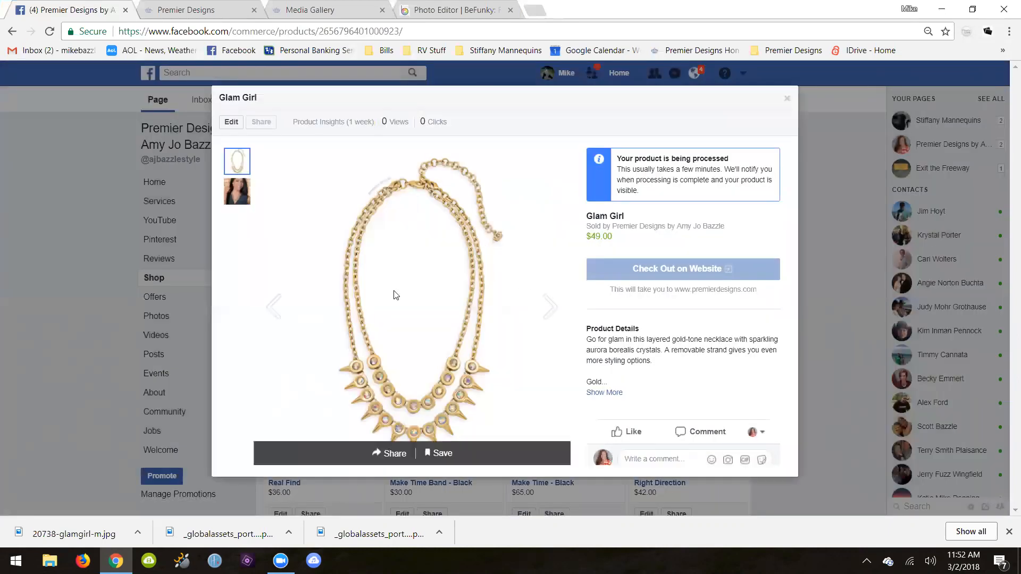
left_click(545, 308)
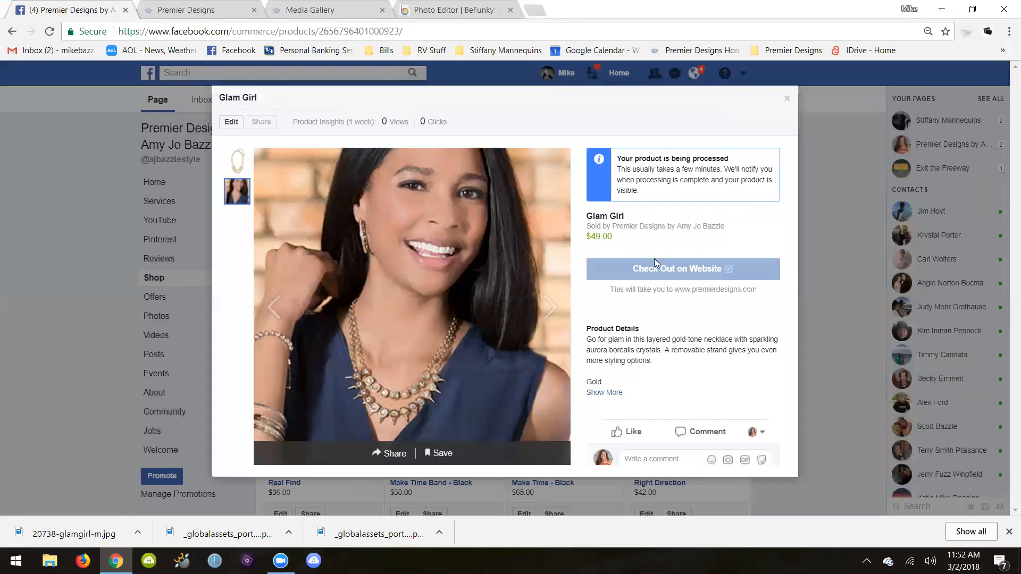
left_click(785, 100)
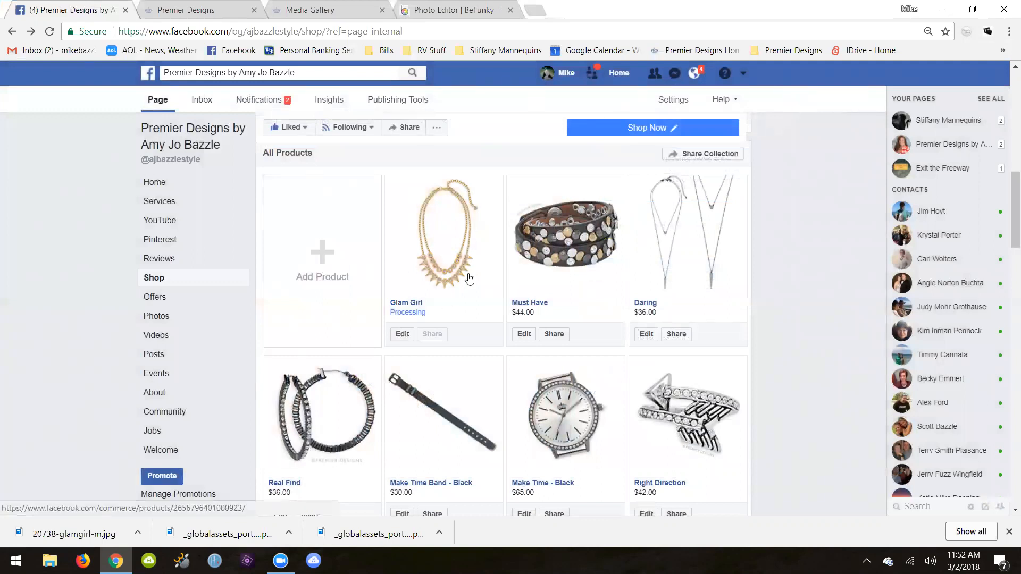
scroll(469, 280, "up", 11)
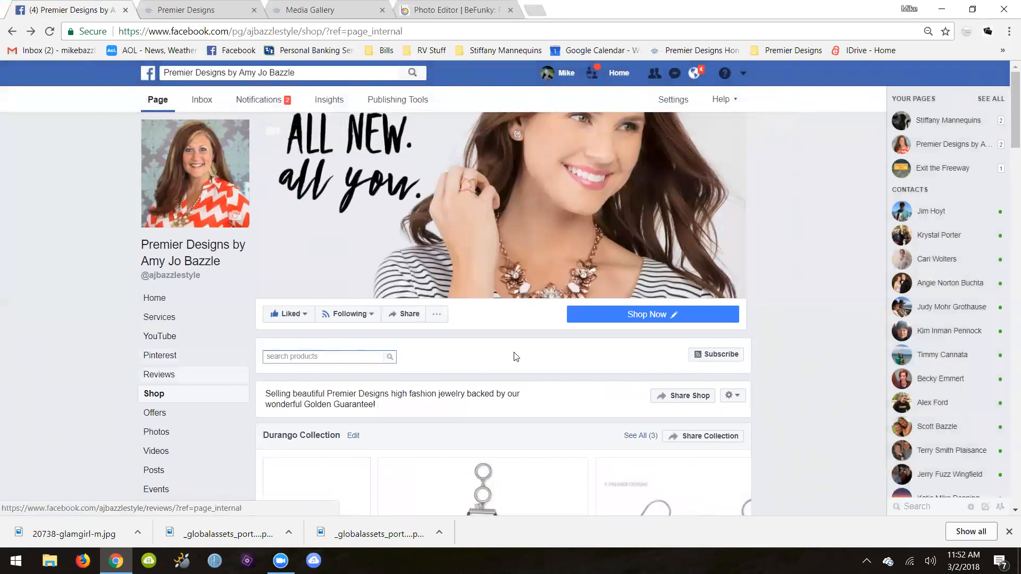
scroll(516, 356, "down", 10)
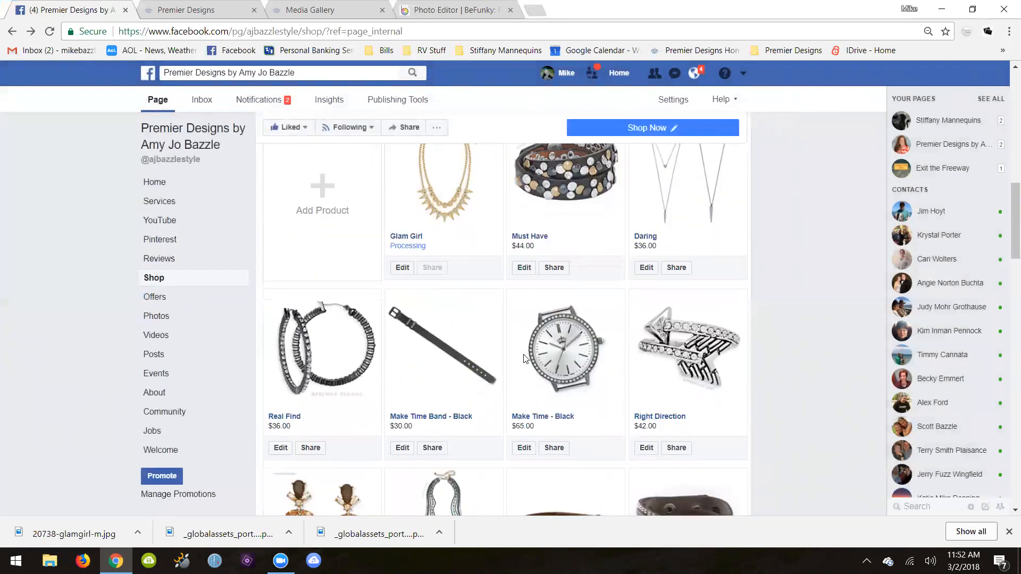
scroll(524, 359, "up", 3)
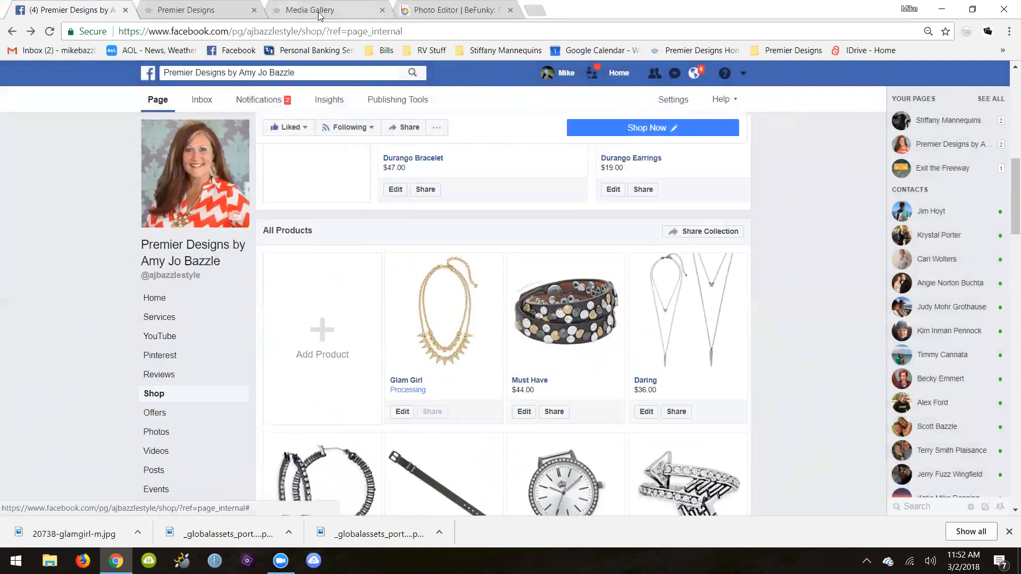
left_click(422, 15)
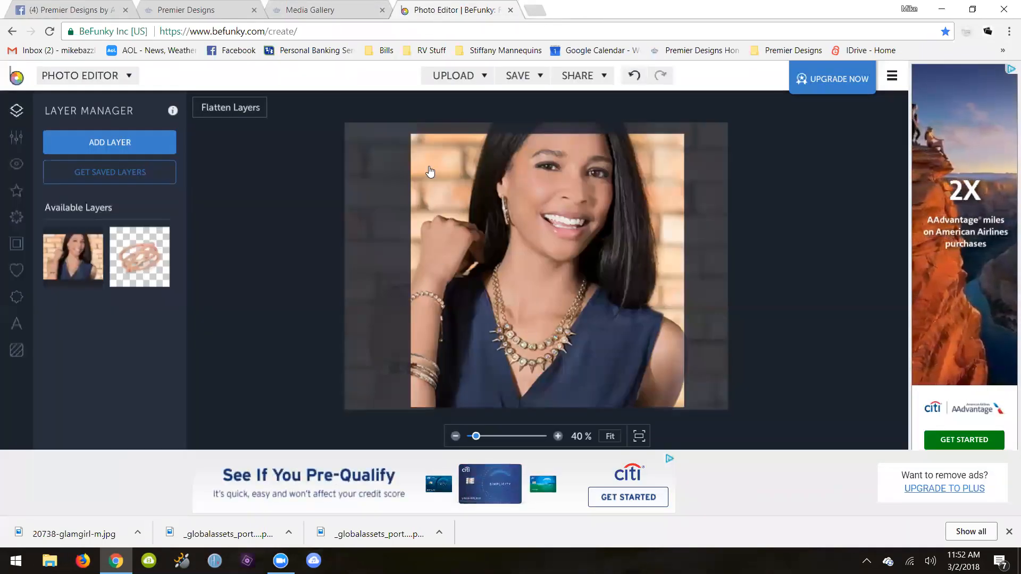
left_click(312, 10)
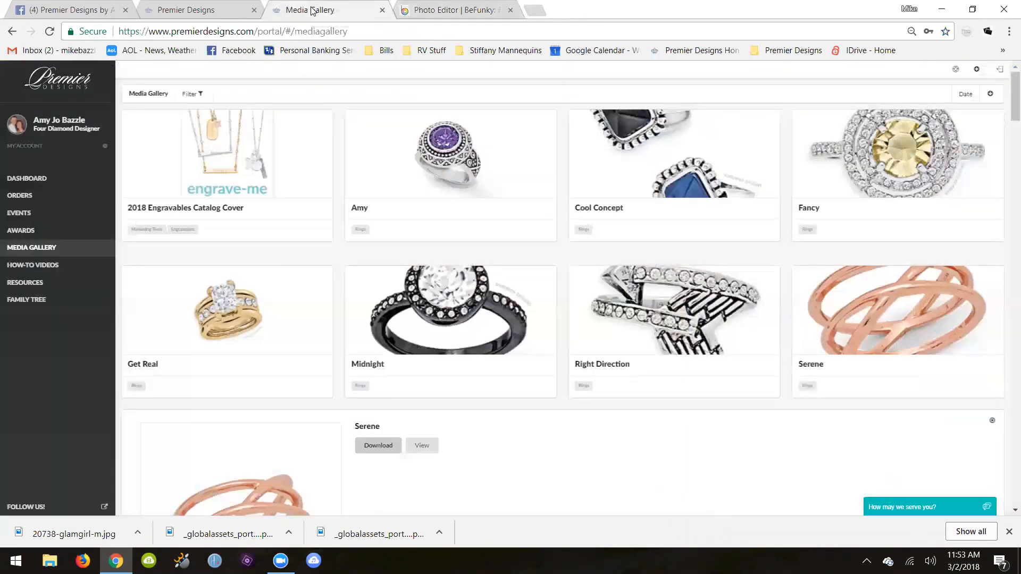
left_click(88, 11)
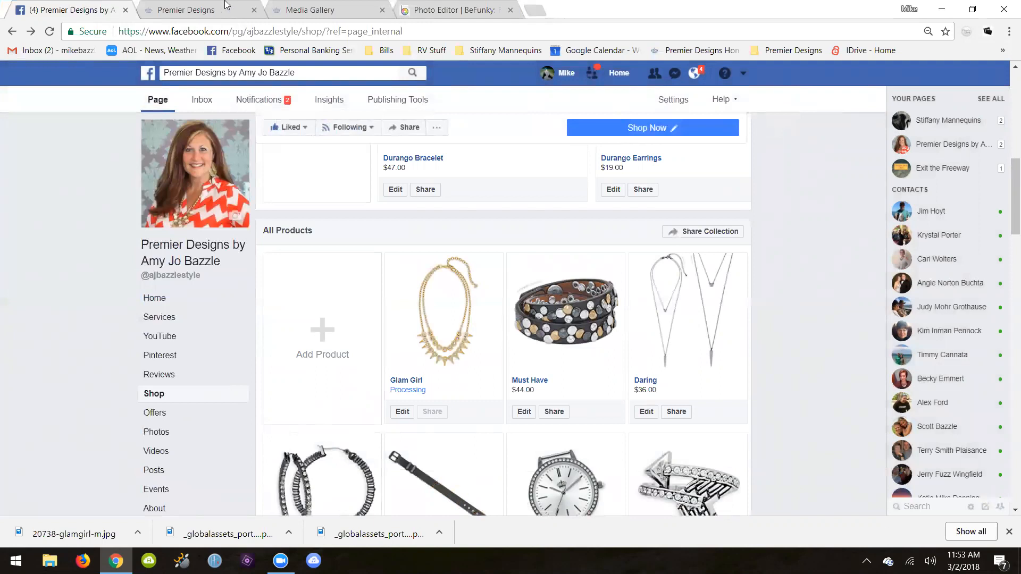
left_click(418, 16)
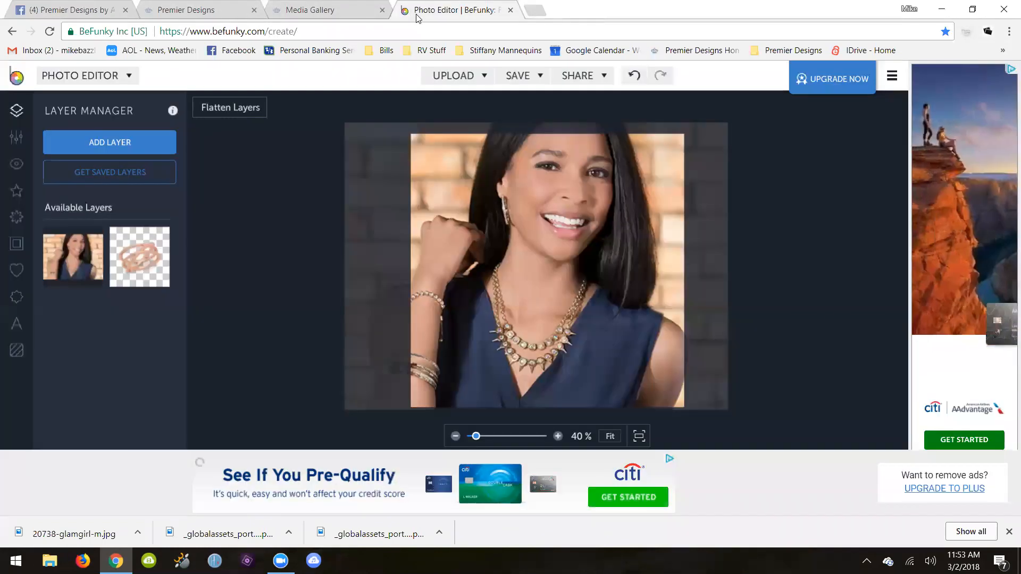
left_click(85, 10)
- Open the Rings category on the Premier Designs website and check the rose gold ring's name in the Media Gallery
left_click(185, 11)
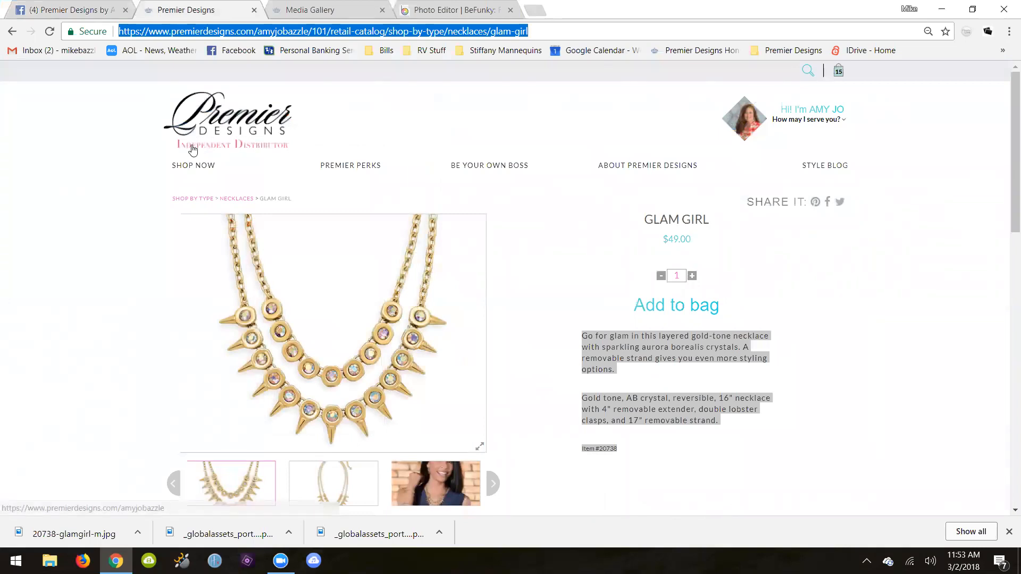
left_click(201, 167)
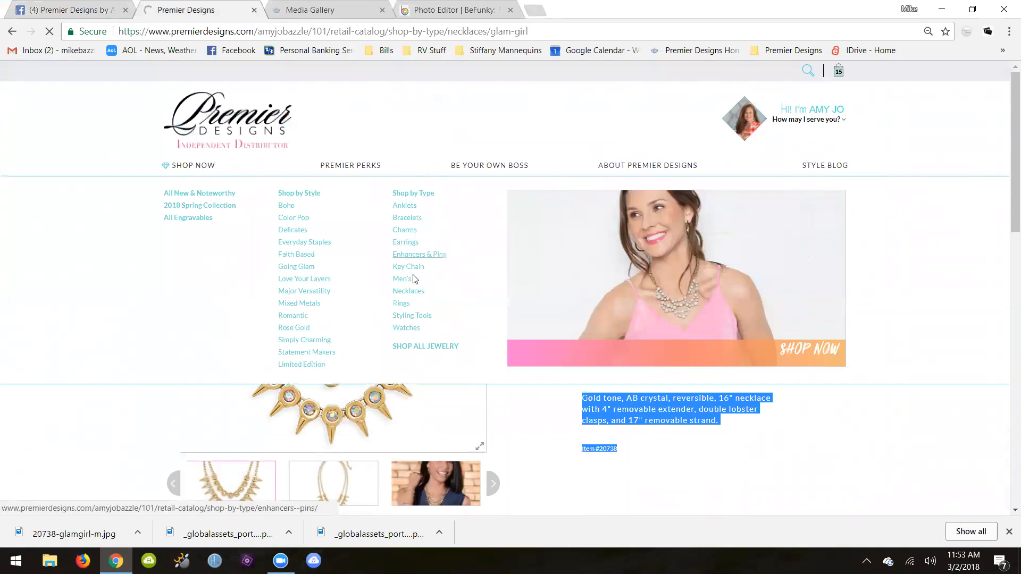
mouse_move(205, 167)
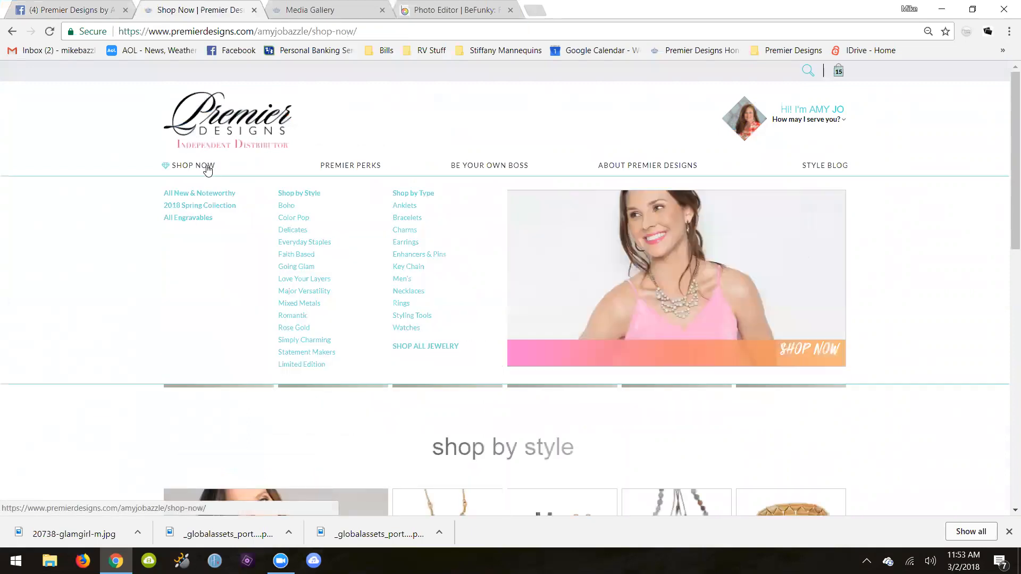
left_click(407, 308)
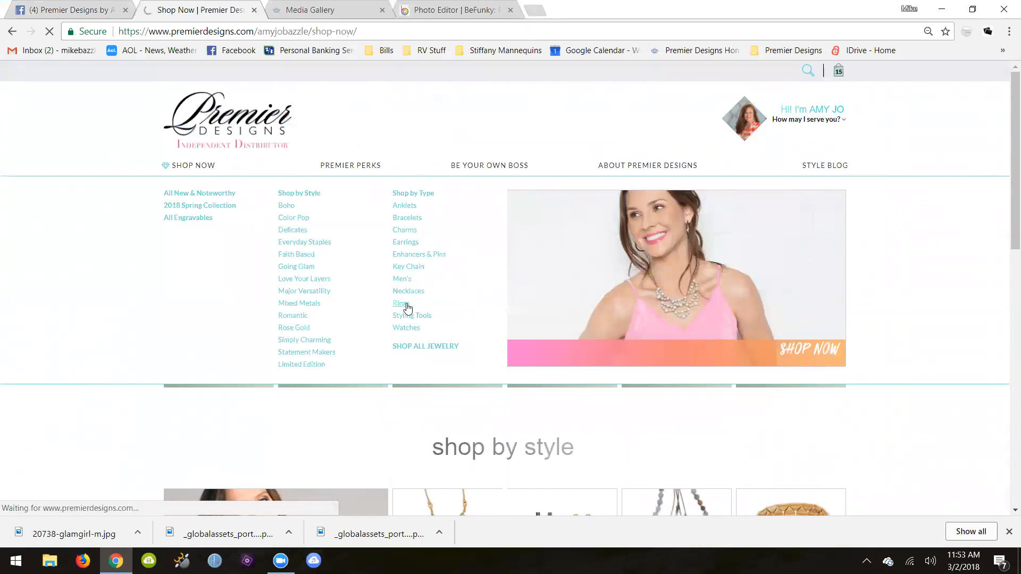
left_click(312, 10)
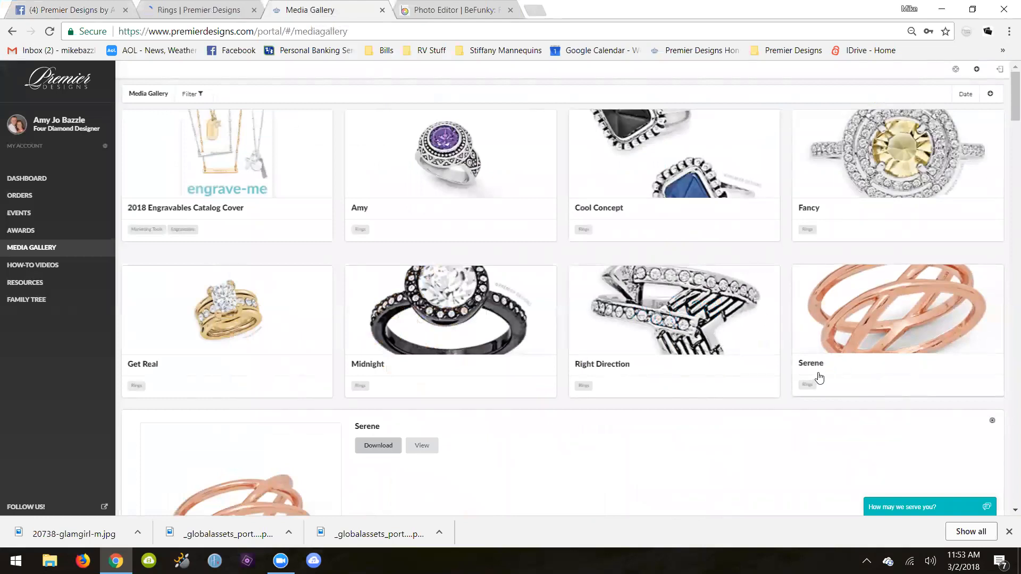
left_click(199, 10)
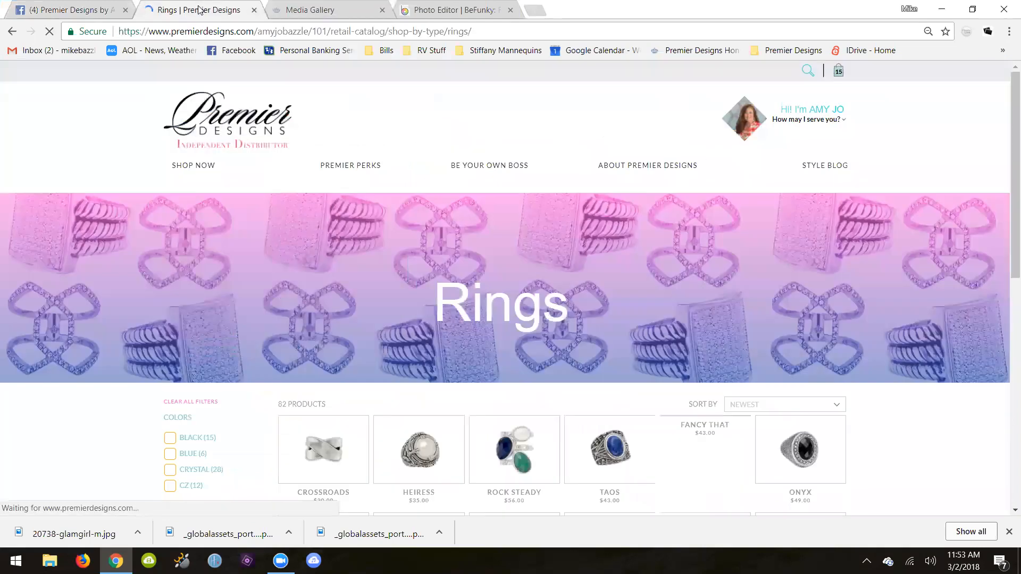
- Search the Premier Designs website for "serene" and open the Serene ring's product page
left_click(805, 75)
type("serene")
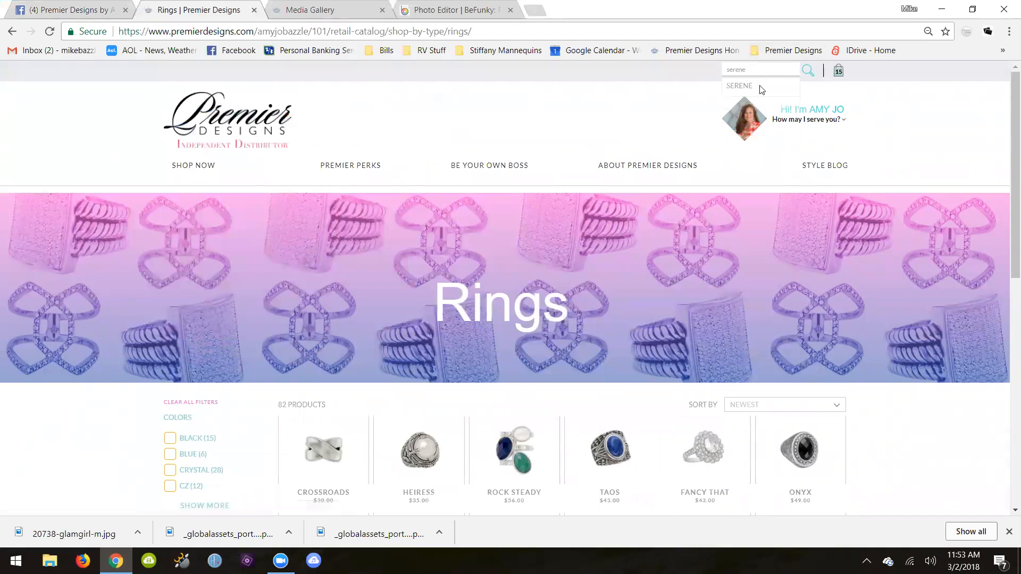
left_click(753, 88)
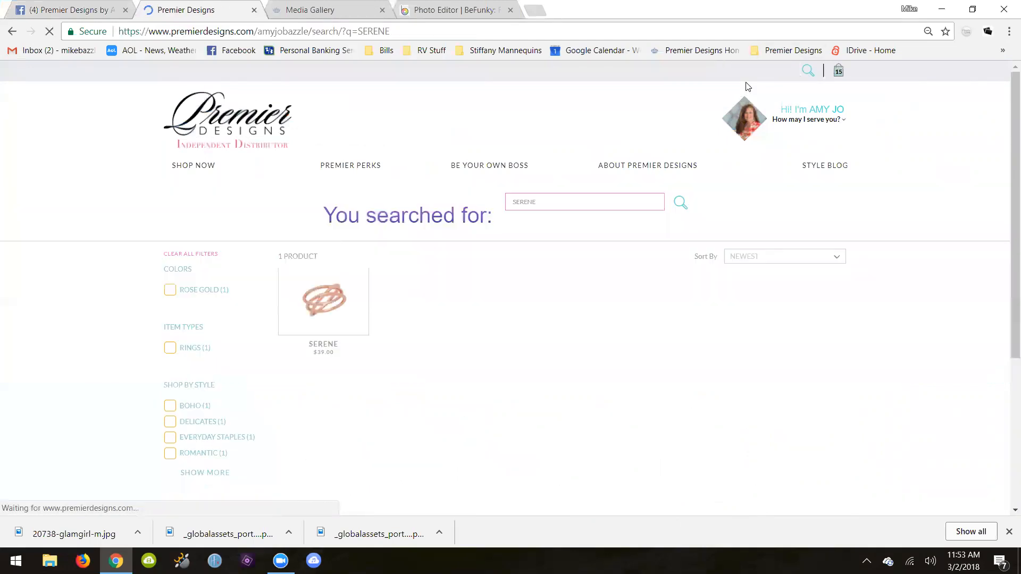
left_click(326, 305)
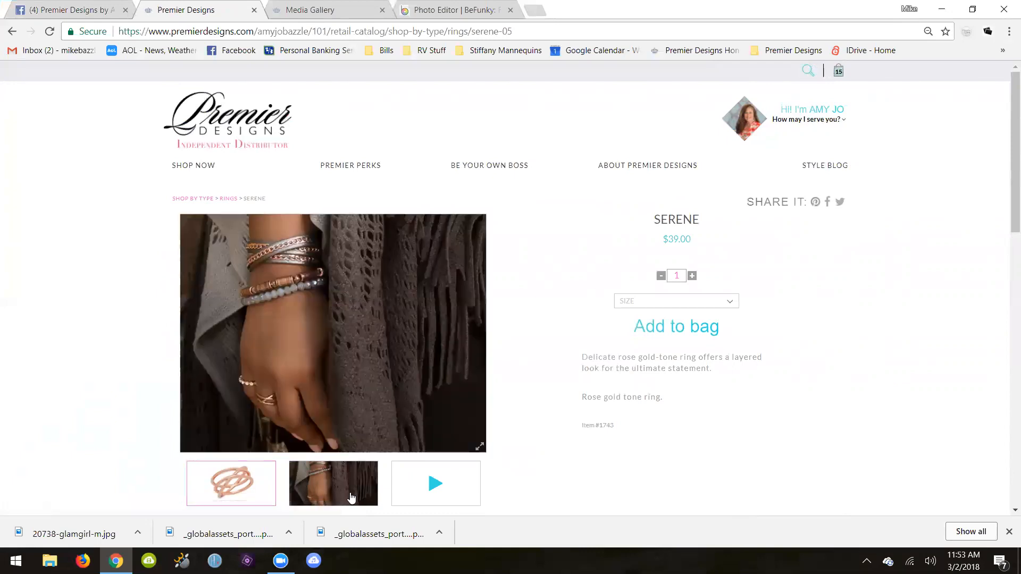
mouse_move(229, 485)
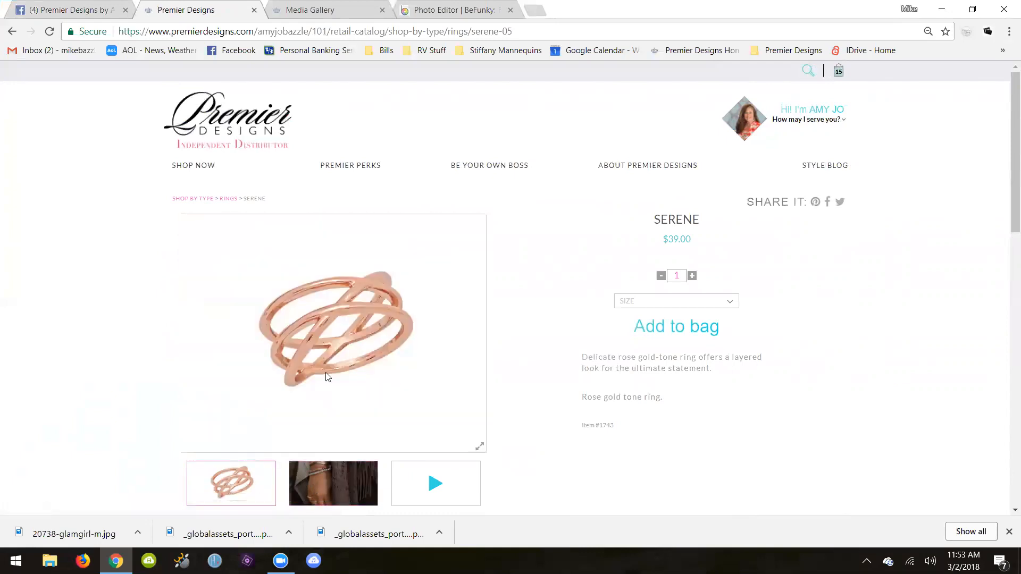
- Start a new product in the Facebook page's shop and name it Serene
left_click(68, 7)
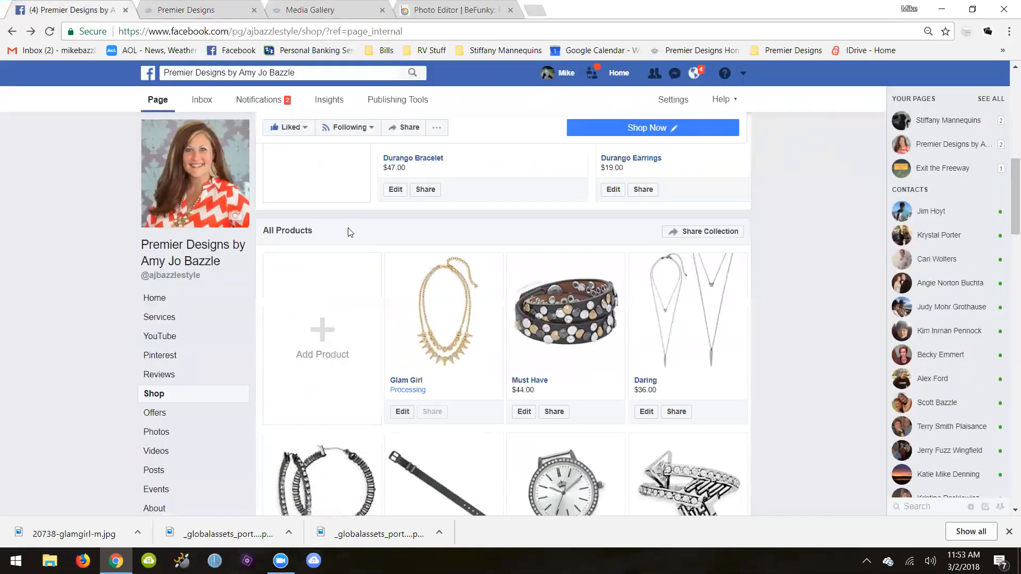
left_click(323, 329)
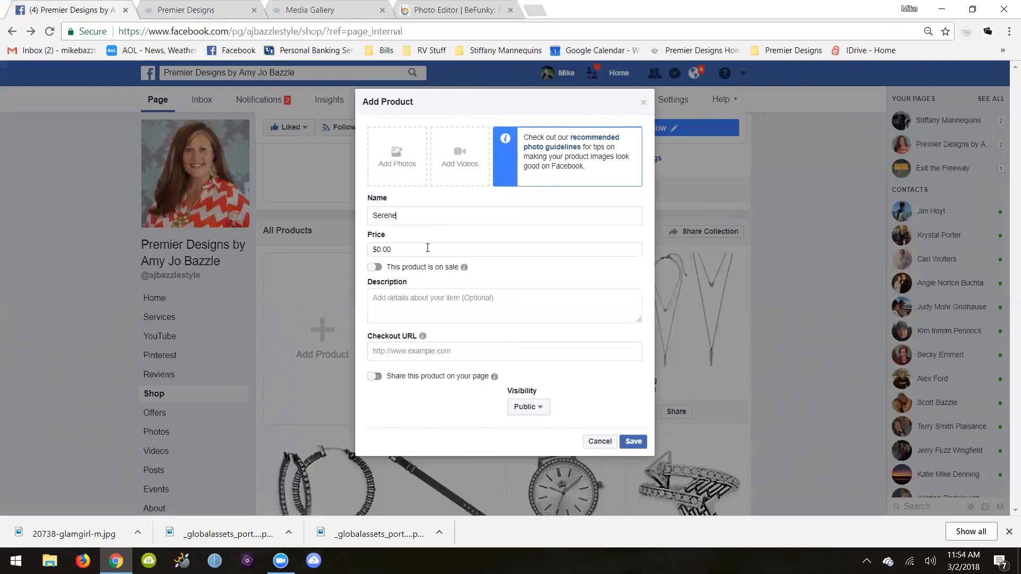
- Set the new product's price to $39.00 and copy the Serene description, including its item number, from the Premier Designs page into its description
left_click(182, 13)
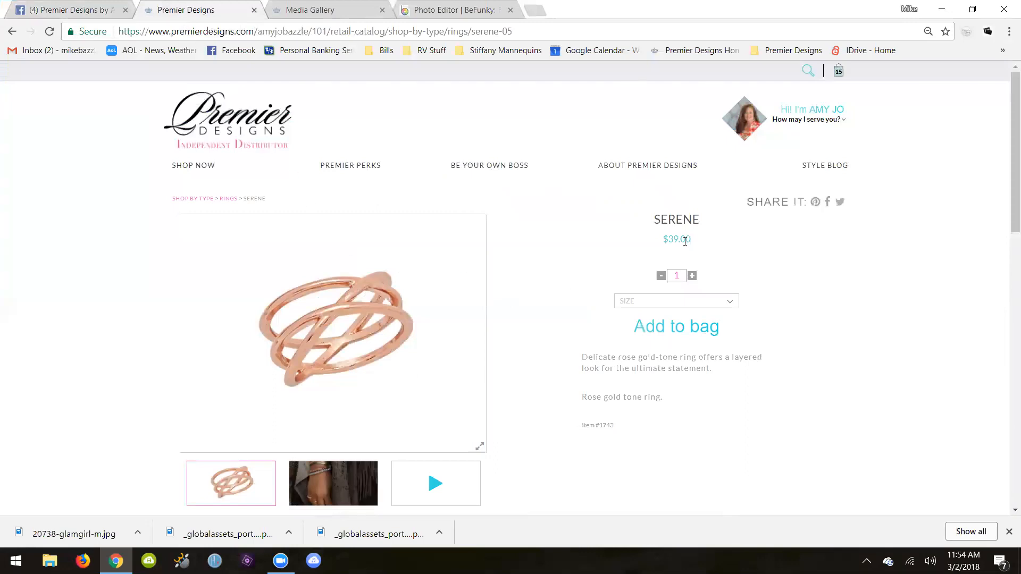
left_click_drag(618, 430, 569, 364)
right_click(601, 364)
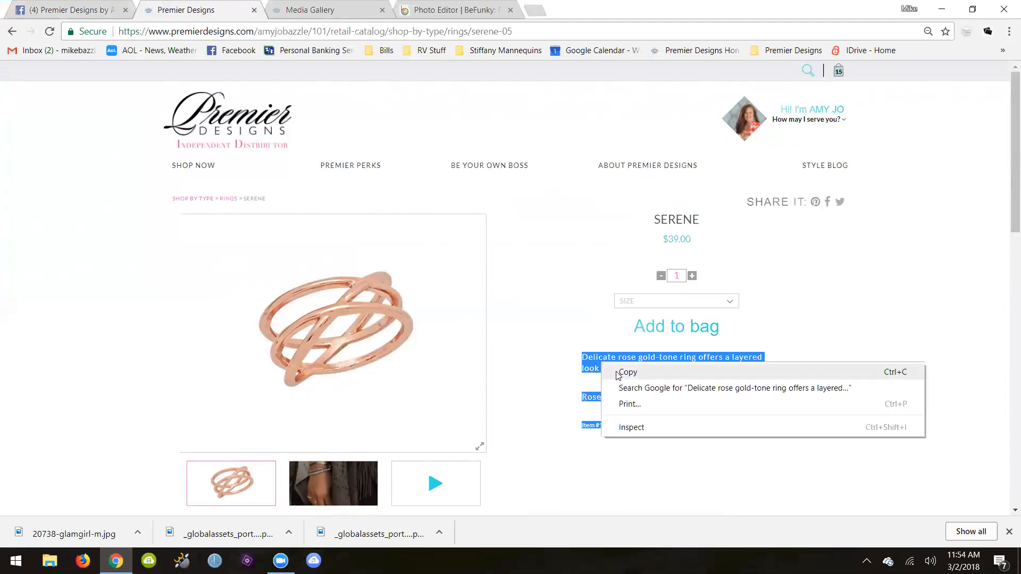
left_click(616, 370)
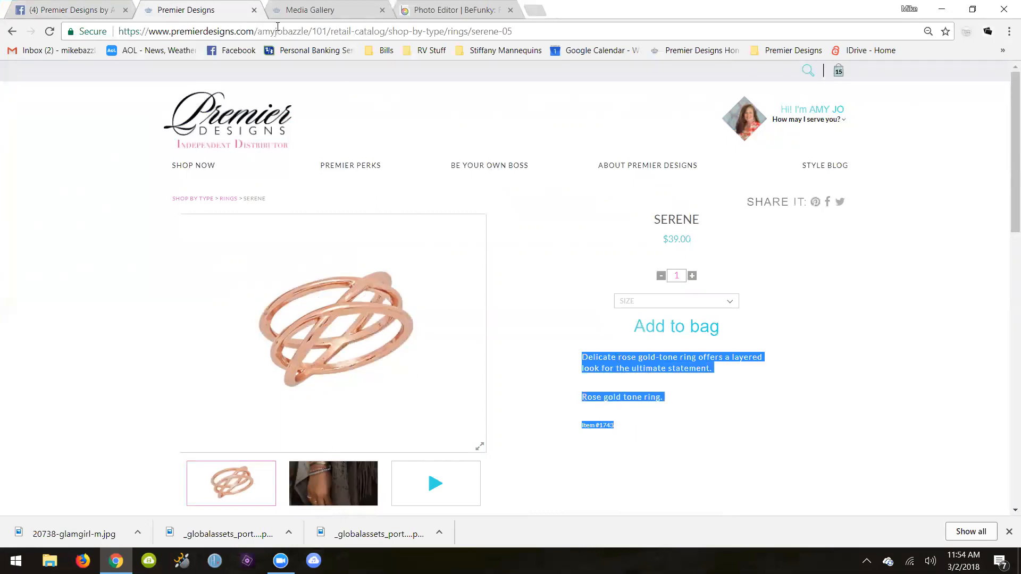
left_click(99, 9)
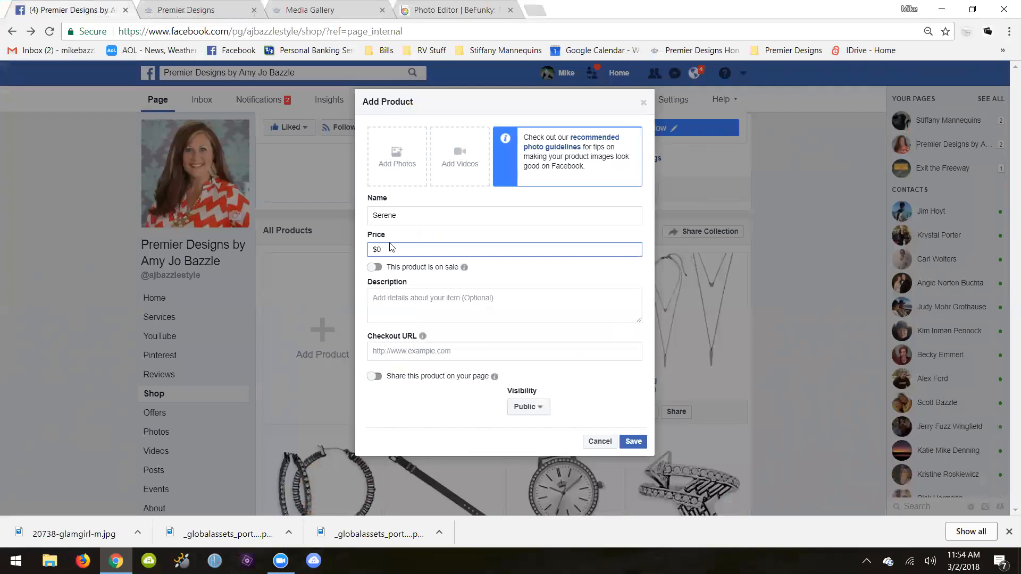
left_click(412, 297)
key("ctrl+v")
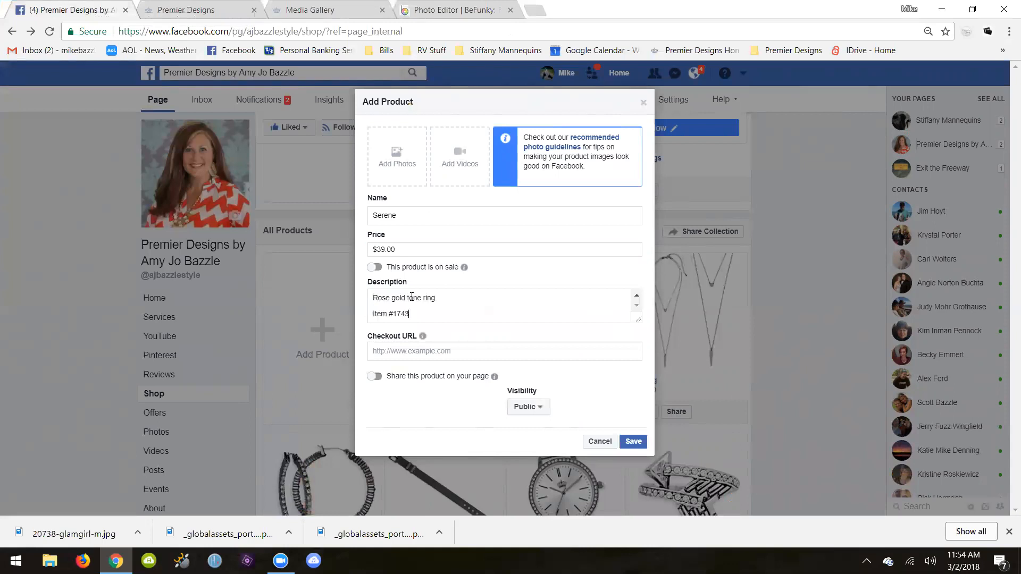
- Copy the Serene product page's web address into the new product's checkout URL and enable sharing the product on the page
left_click(434, 352)
left_click(210, 13)
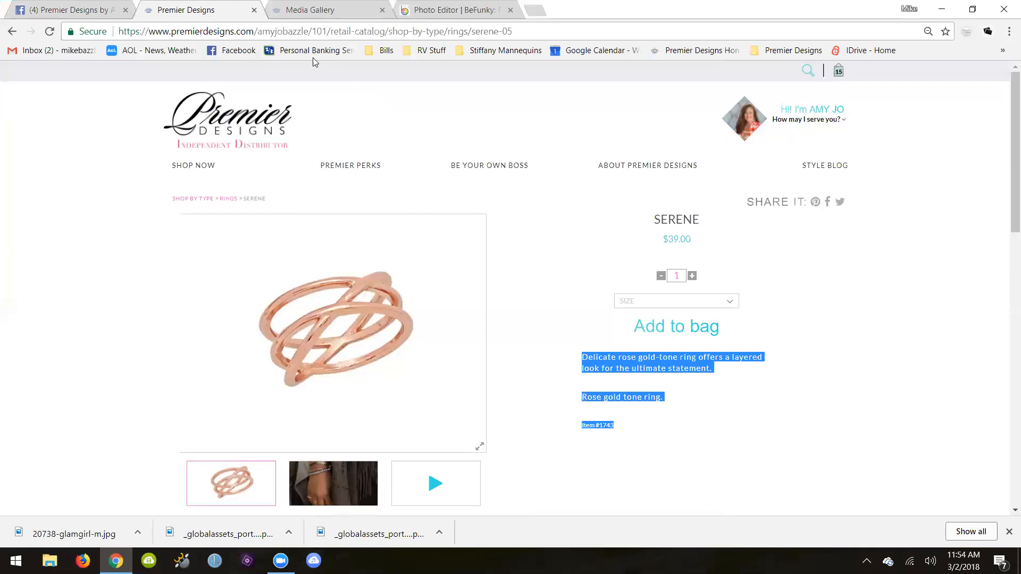
left_click(343, 32)
right_click(343, 34)
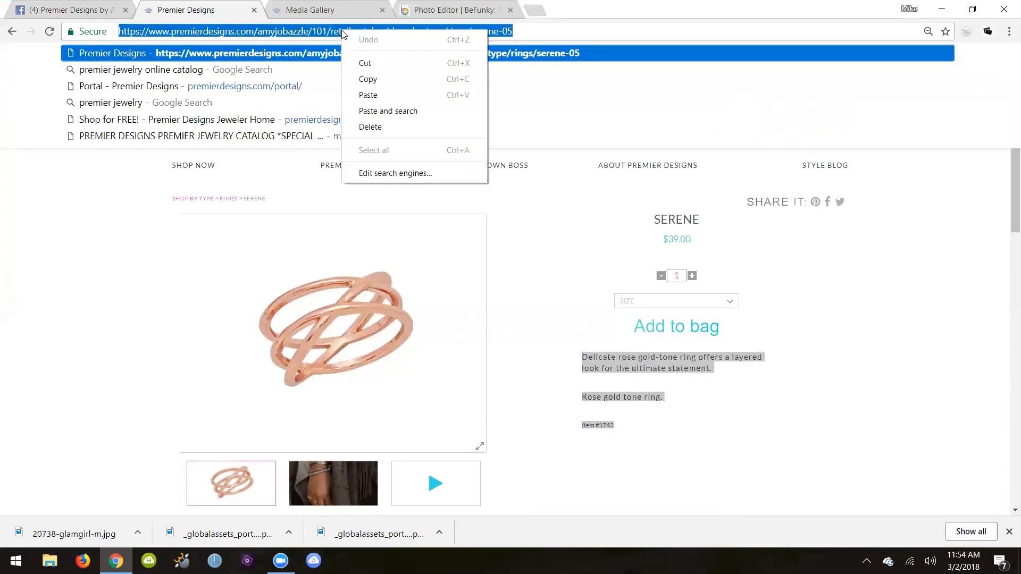
left_click(368, 81)
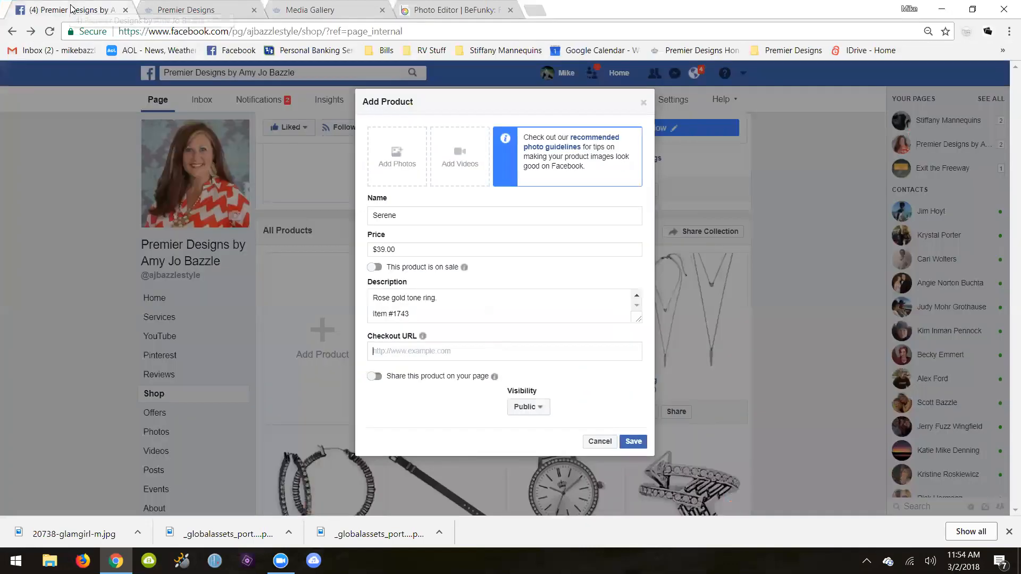
left_click(72, 9)
left_click(423, 355)
right_click(424, 355)
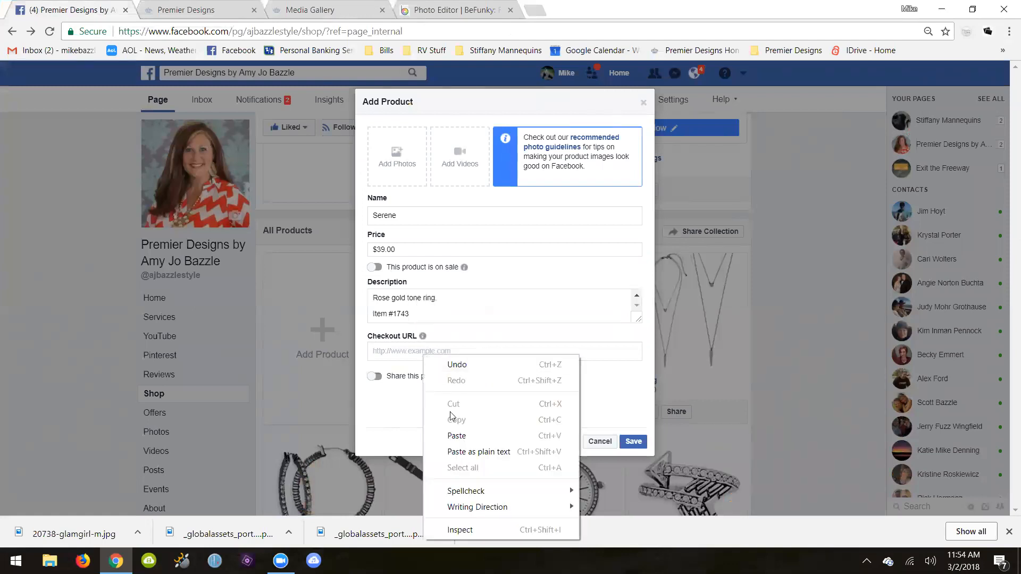
left_click(456, 436)
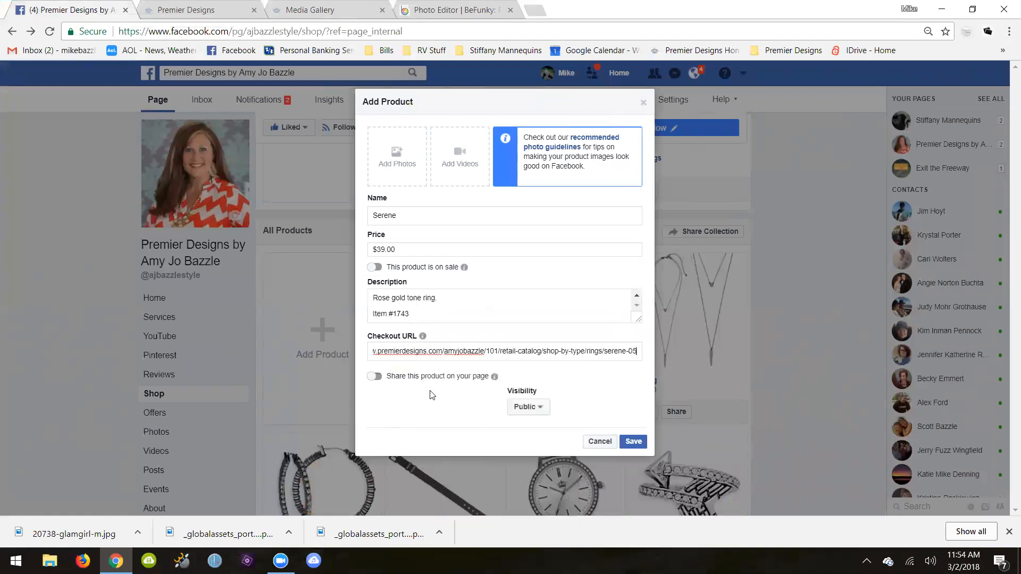
left_click(375, 377)
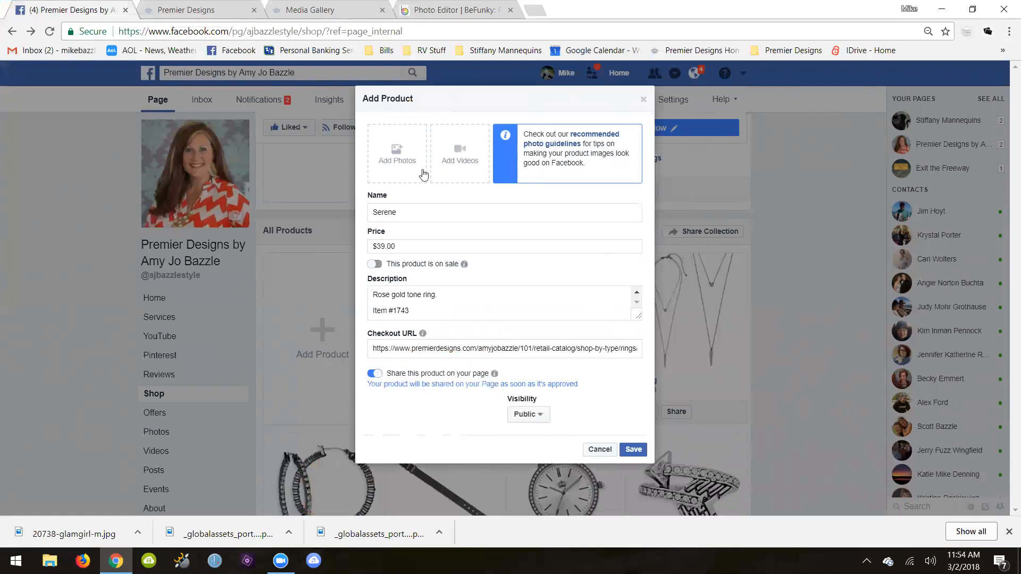
- Upload Copper Ring.png from the Desktop as the Serene product's photo and save the product
left_click(404, 156)
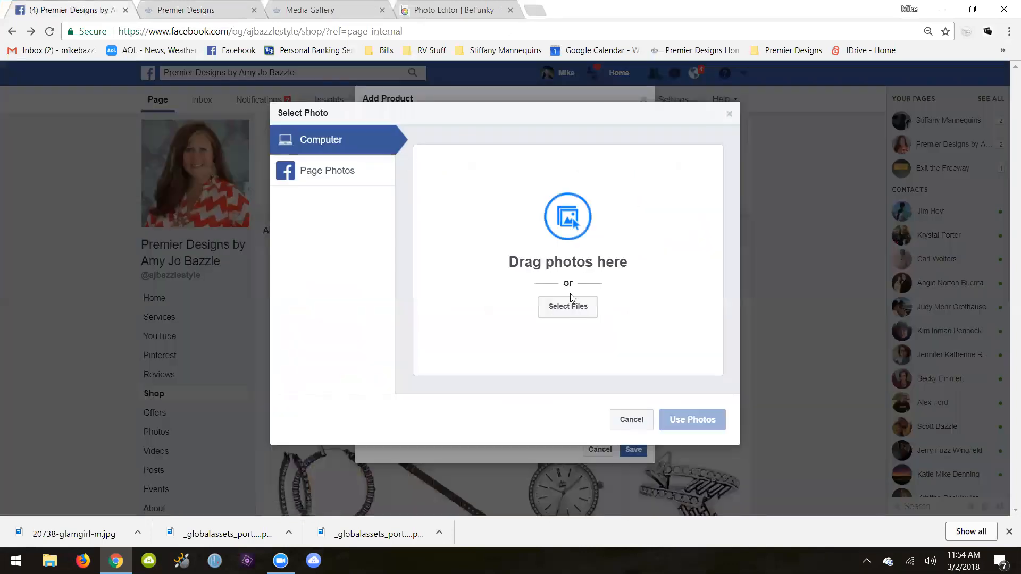
left_click(572, 307)
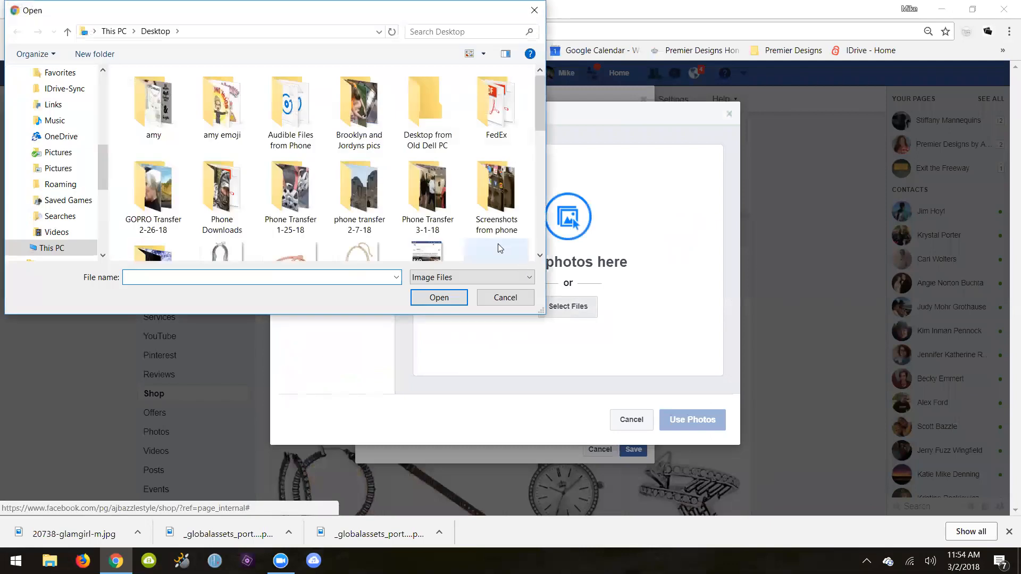
left_click_drag(538, 126, 542, 148)
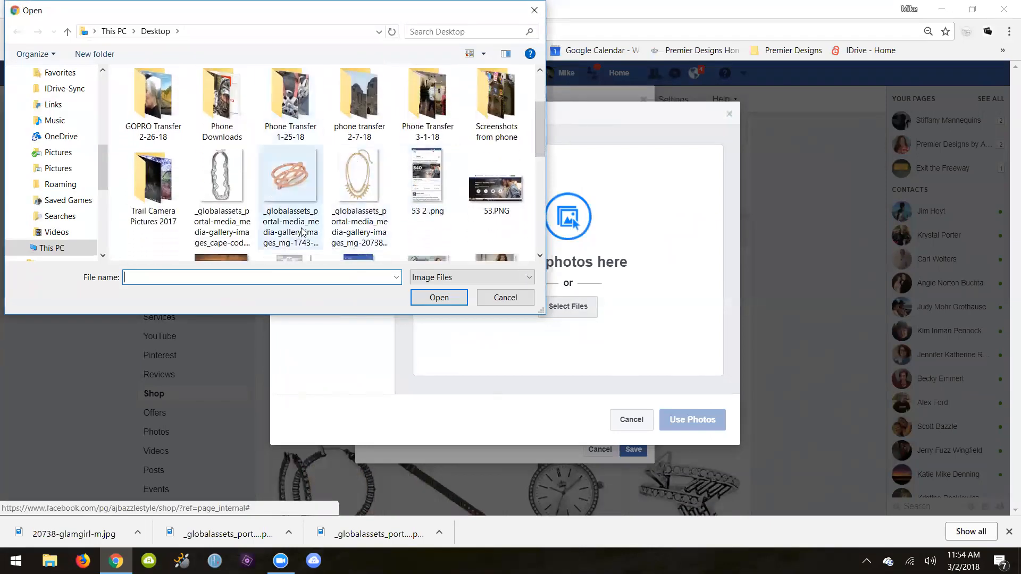
left_click_drag(541, 129, 539, 187)
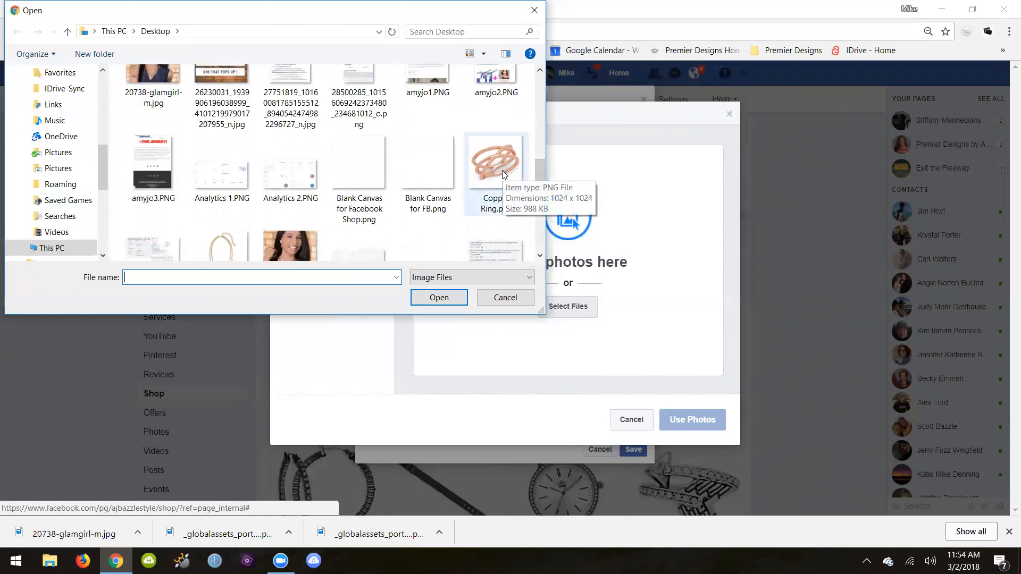
left_click(502, 170)
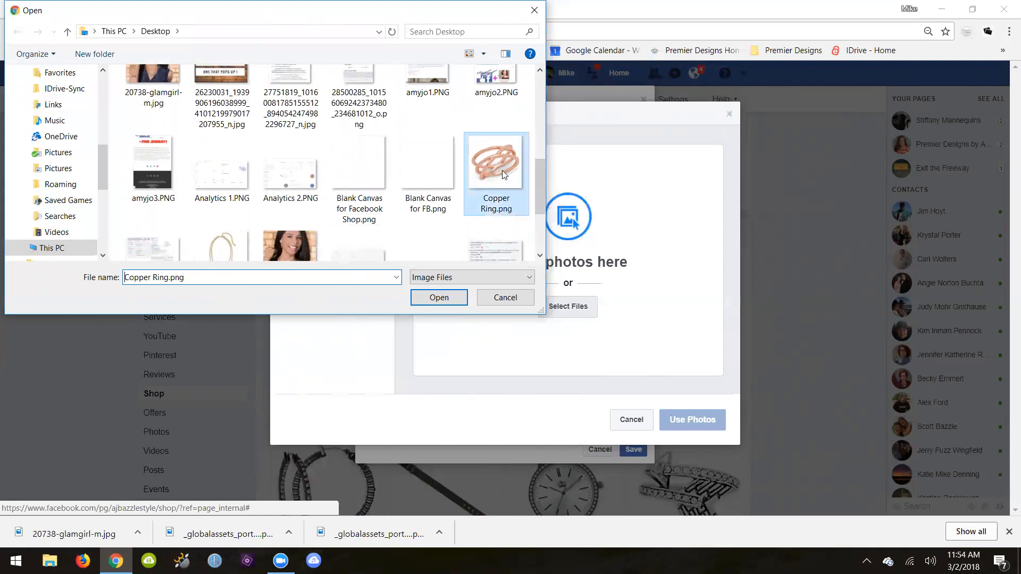
left_click(449, 298)
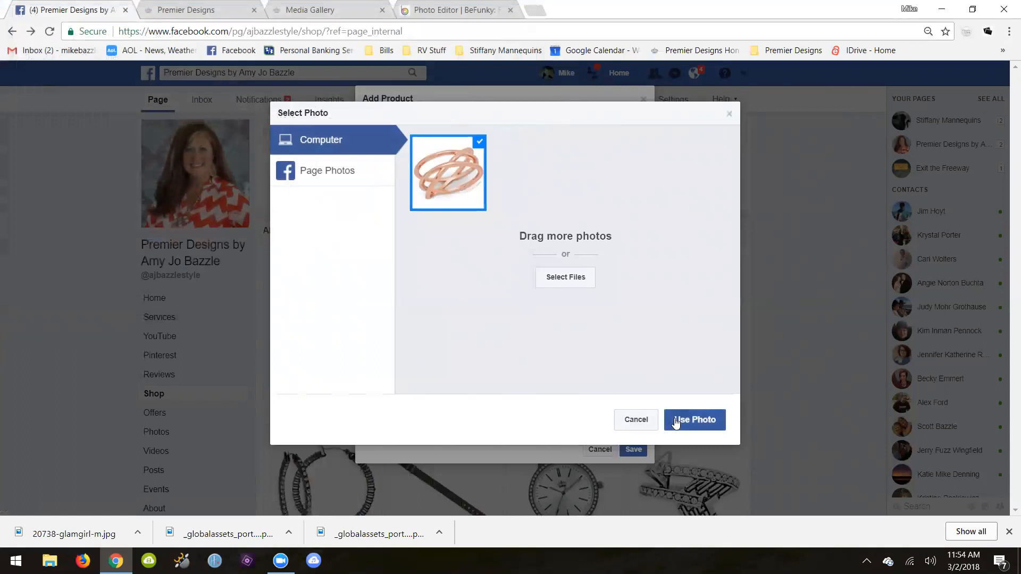
left_click(671, 419)
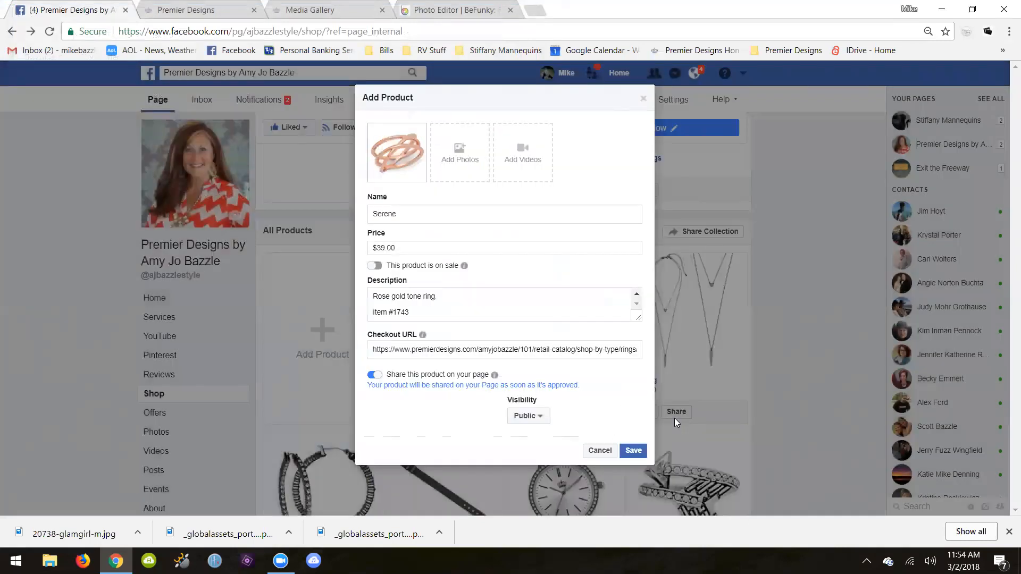
left_click(632, 452)
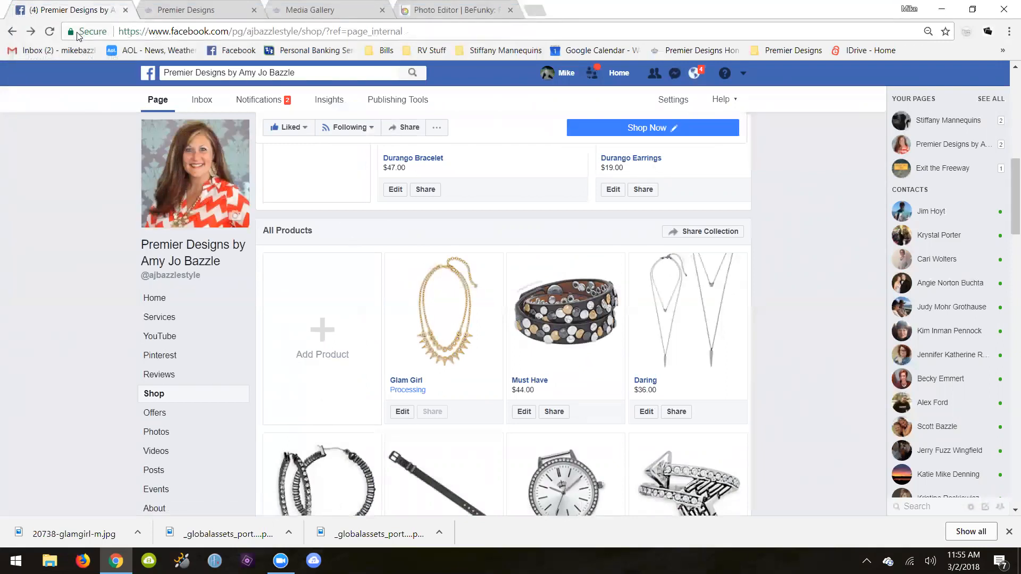
- Reload the Facebook shop page and look for the Serene listing among all products
left_click(50, 31)
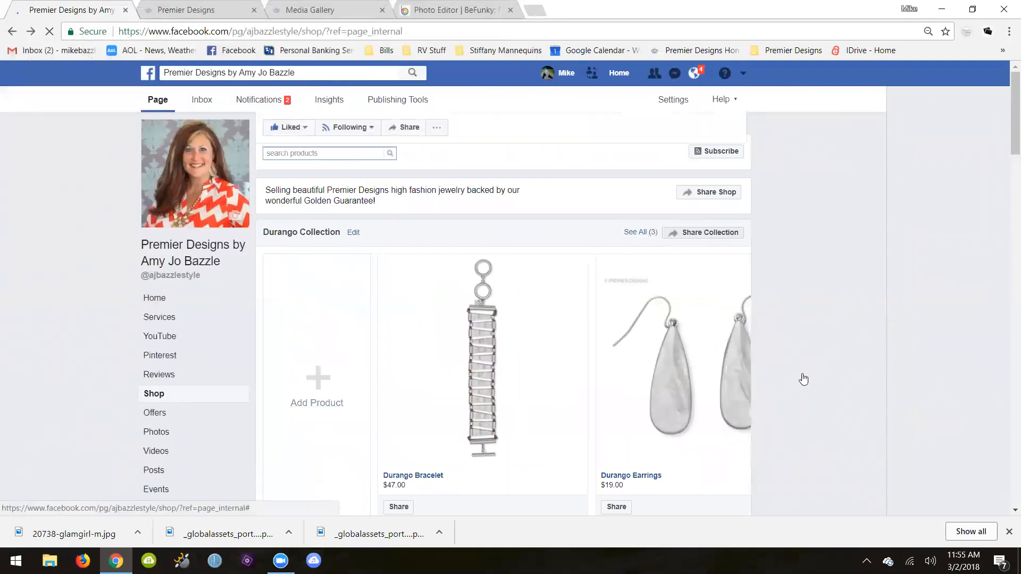
scroll(759, 356, "down", 10)
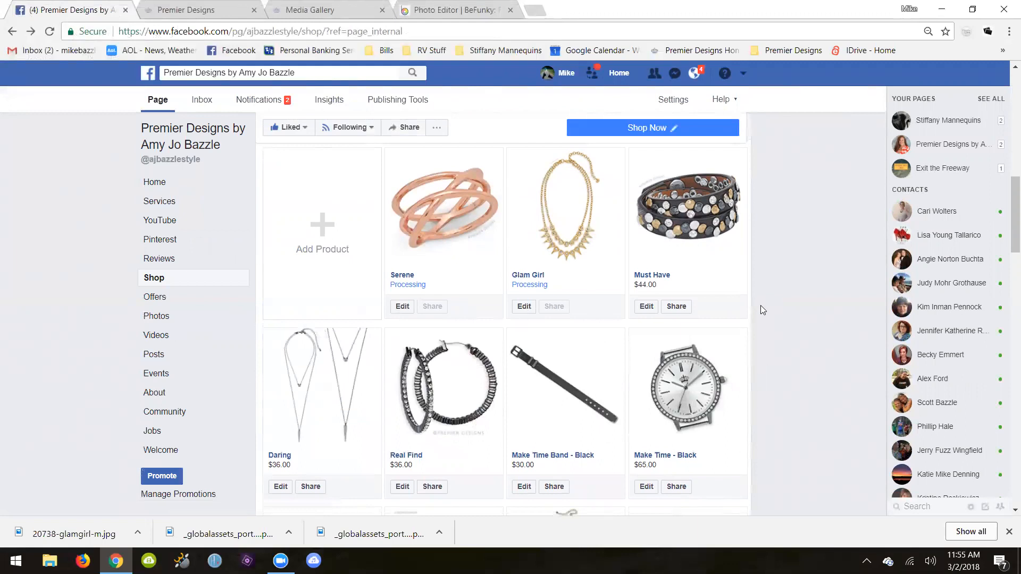
scroll(761, 309, "down", 4)
scroll(760, 309, "down", 3)
scroll(761, 310, "down", 5)
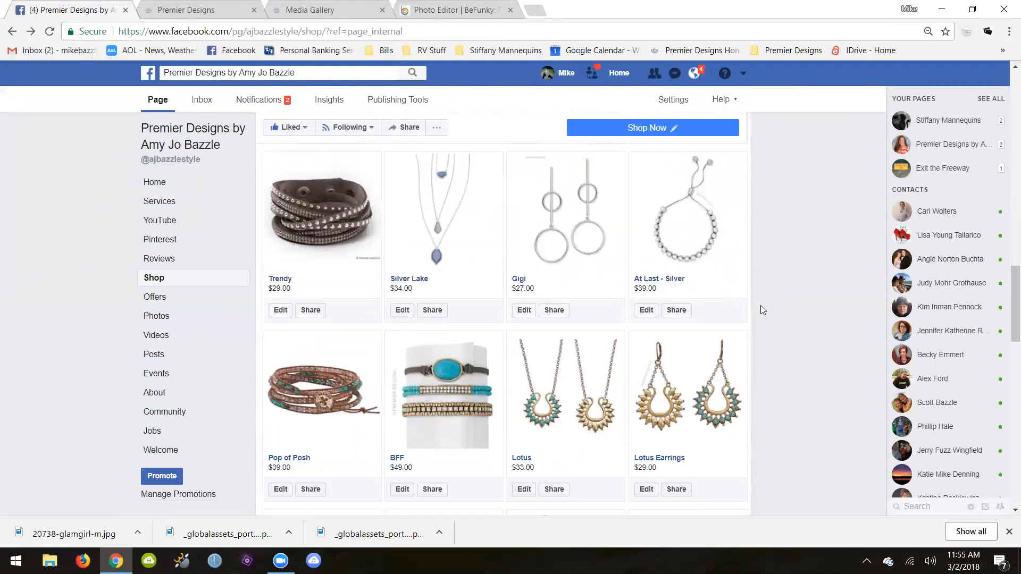
- View each photo in the Trendy bracelet's shop listing, and view the Gigi earrings' listing for comparison
scroll(761, 309, "up", 1)
scroll(760, 310, "up", 3)
scroll(761, 310, "down", 3)
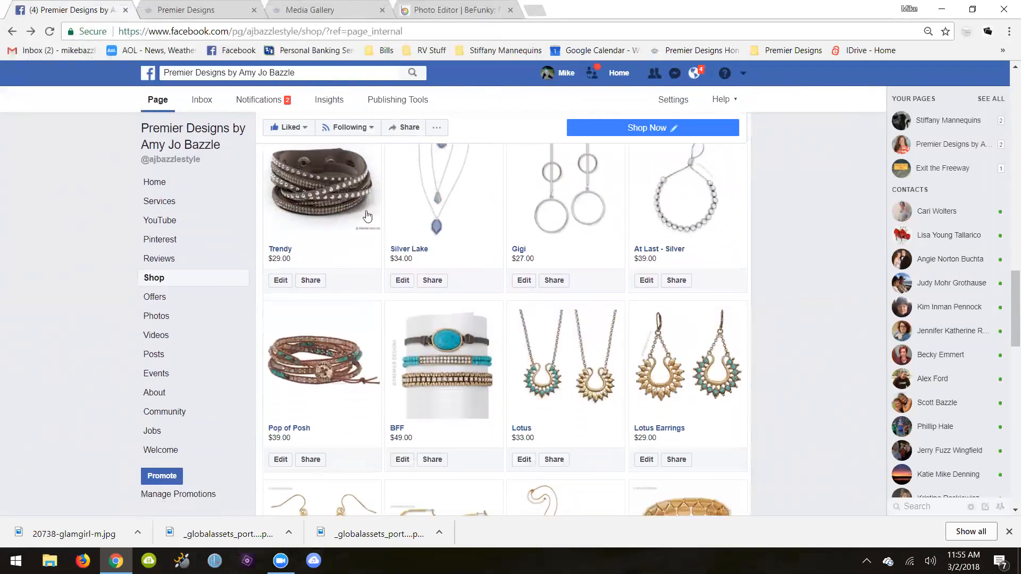
scroll(420, 263, "up", 1)
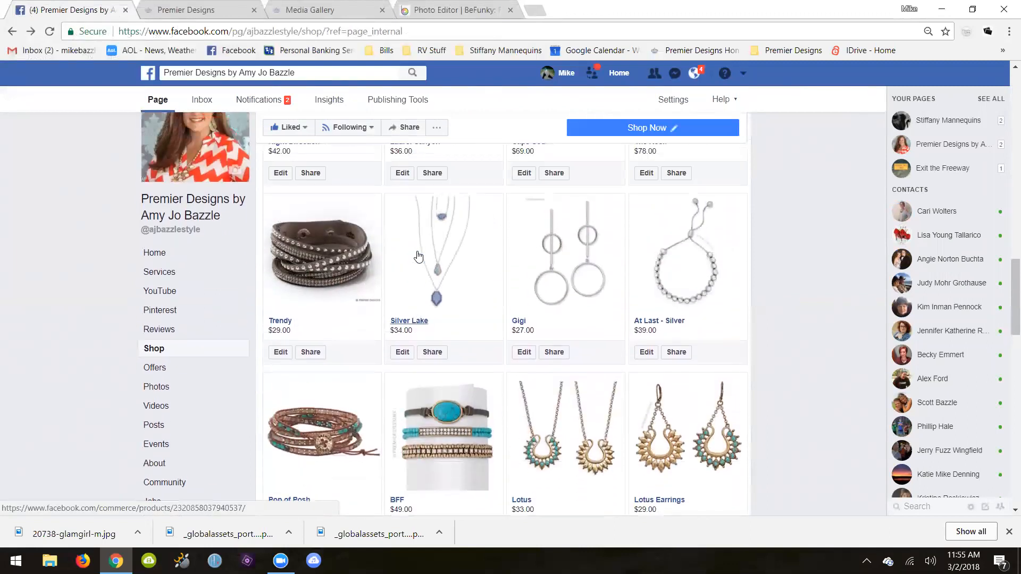
left_click(309, 259)
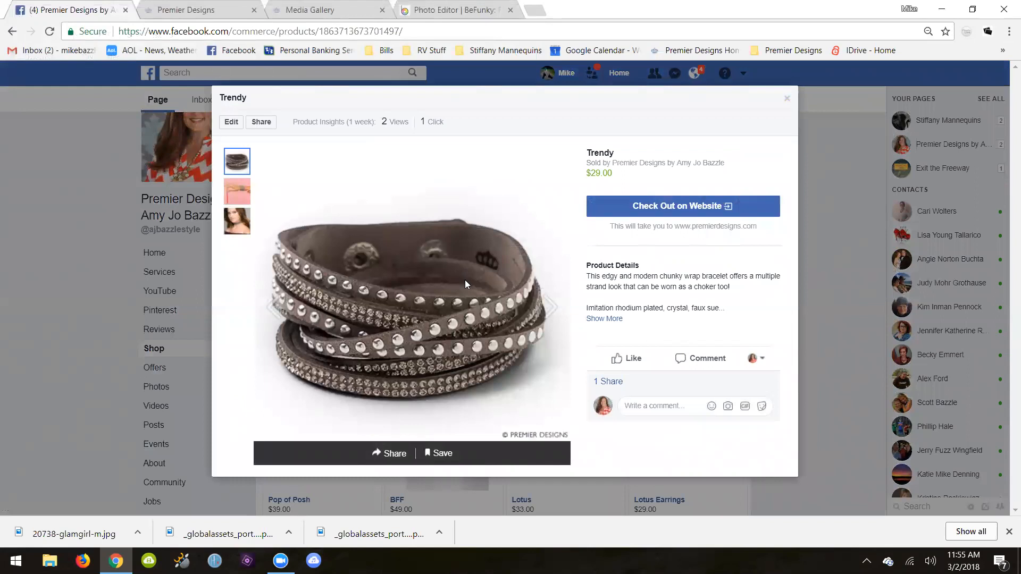
left_click(554, 309)
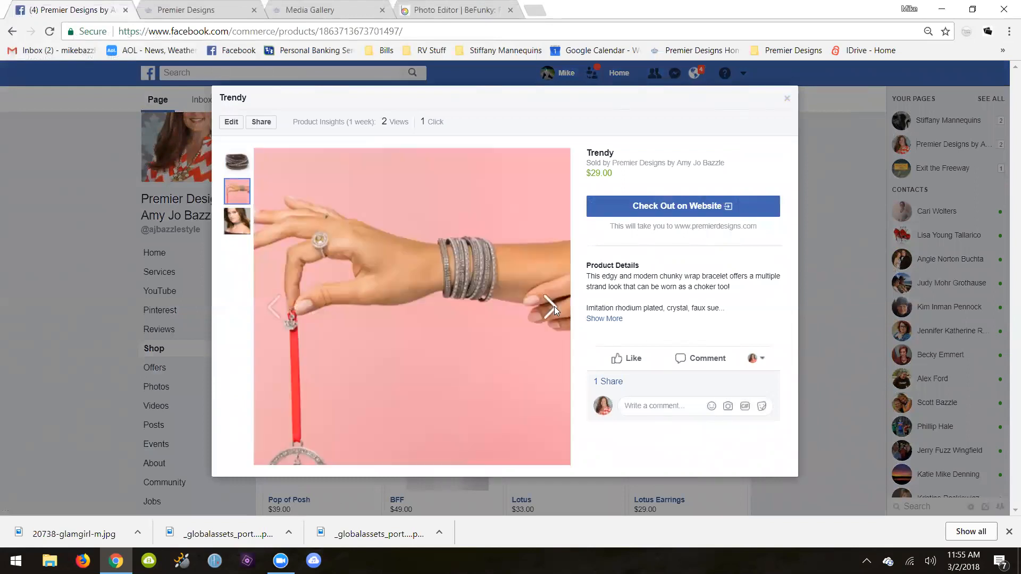
mouse_move(491, 260)
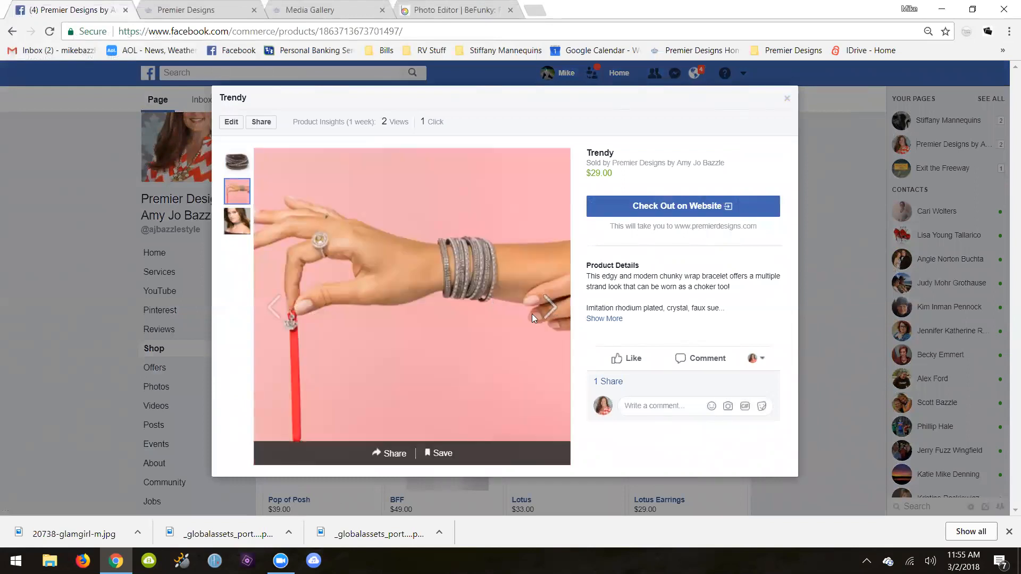
left_click(551, 312)
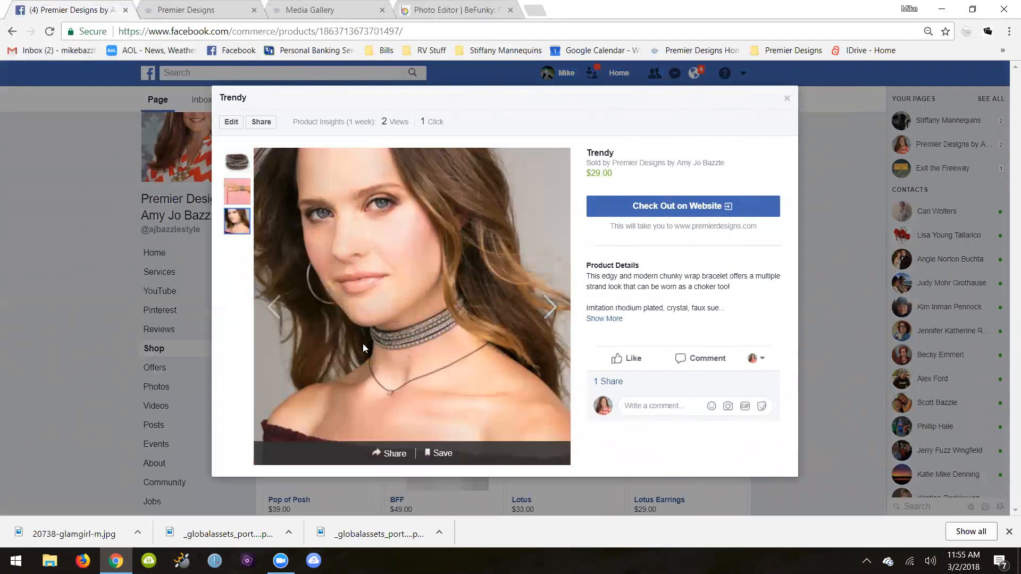
left_click(787, 98)
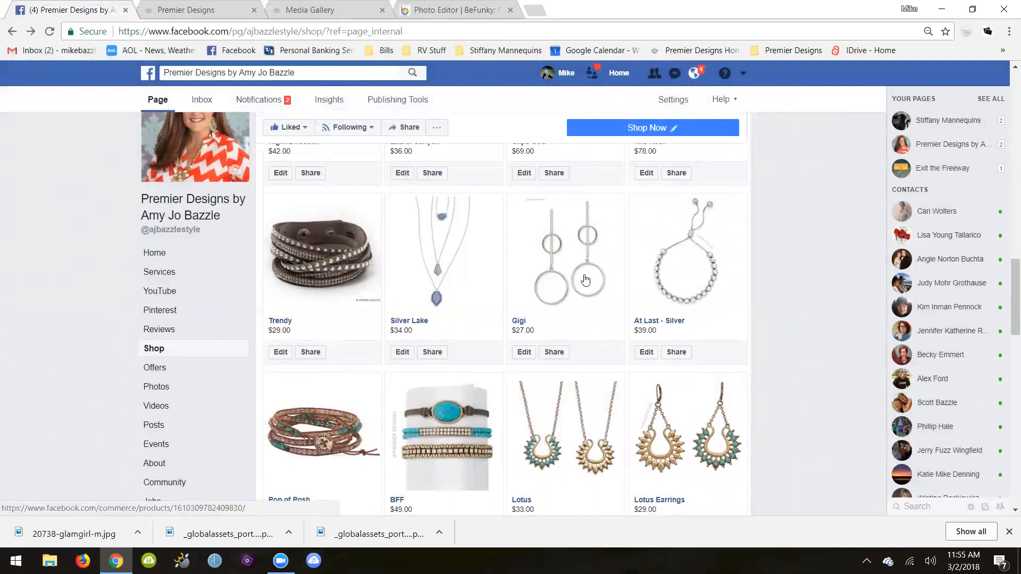
left_click(590, 247)
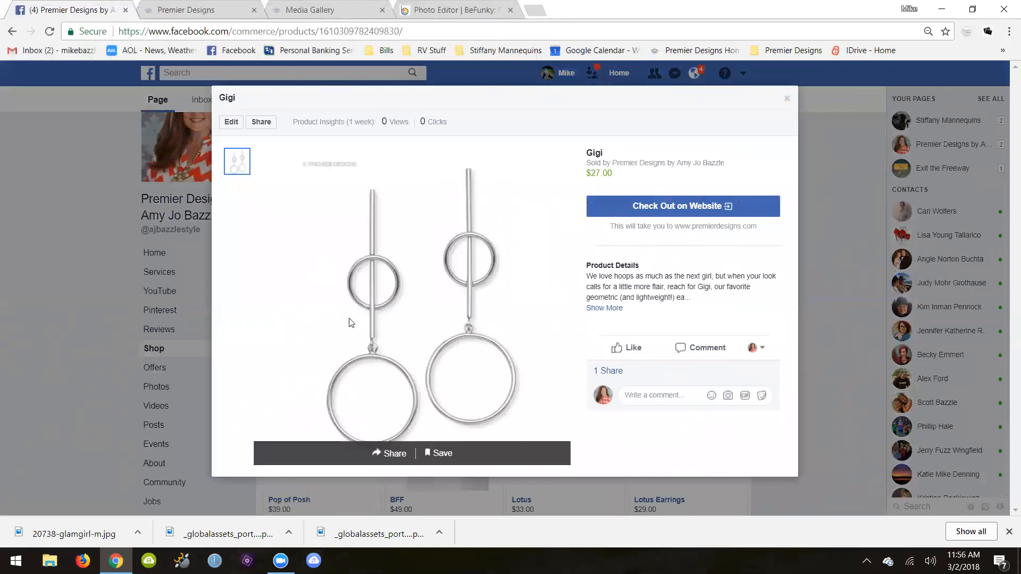
left_click(787, 99)
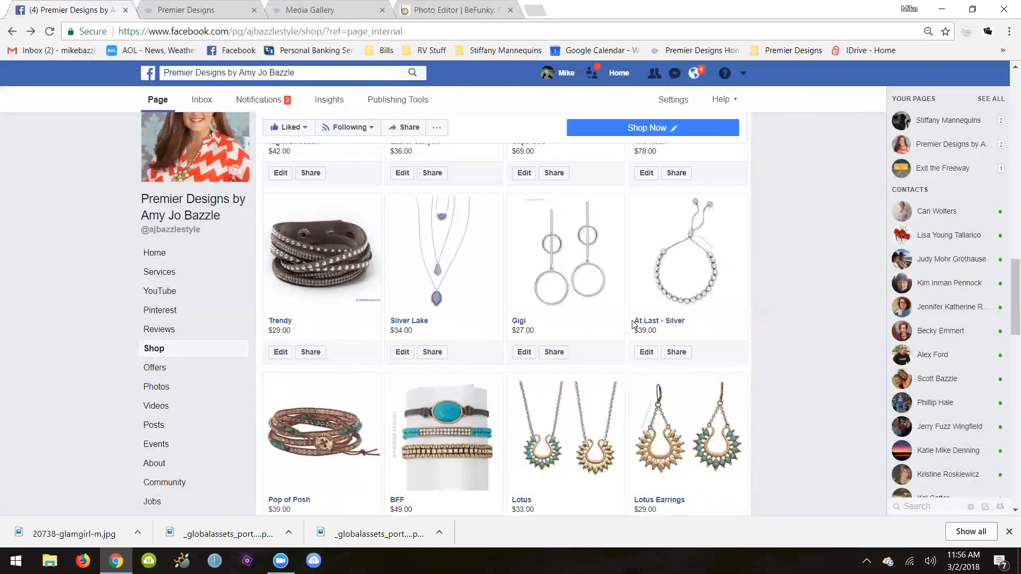